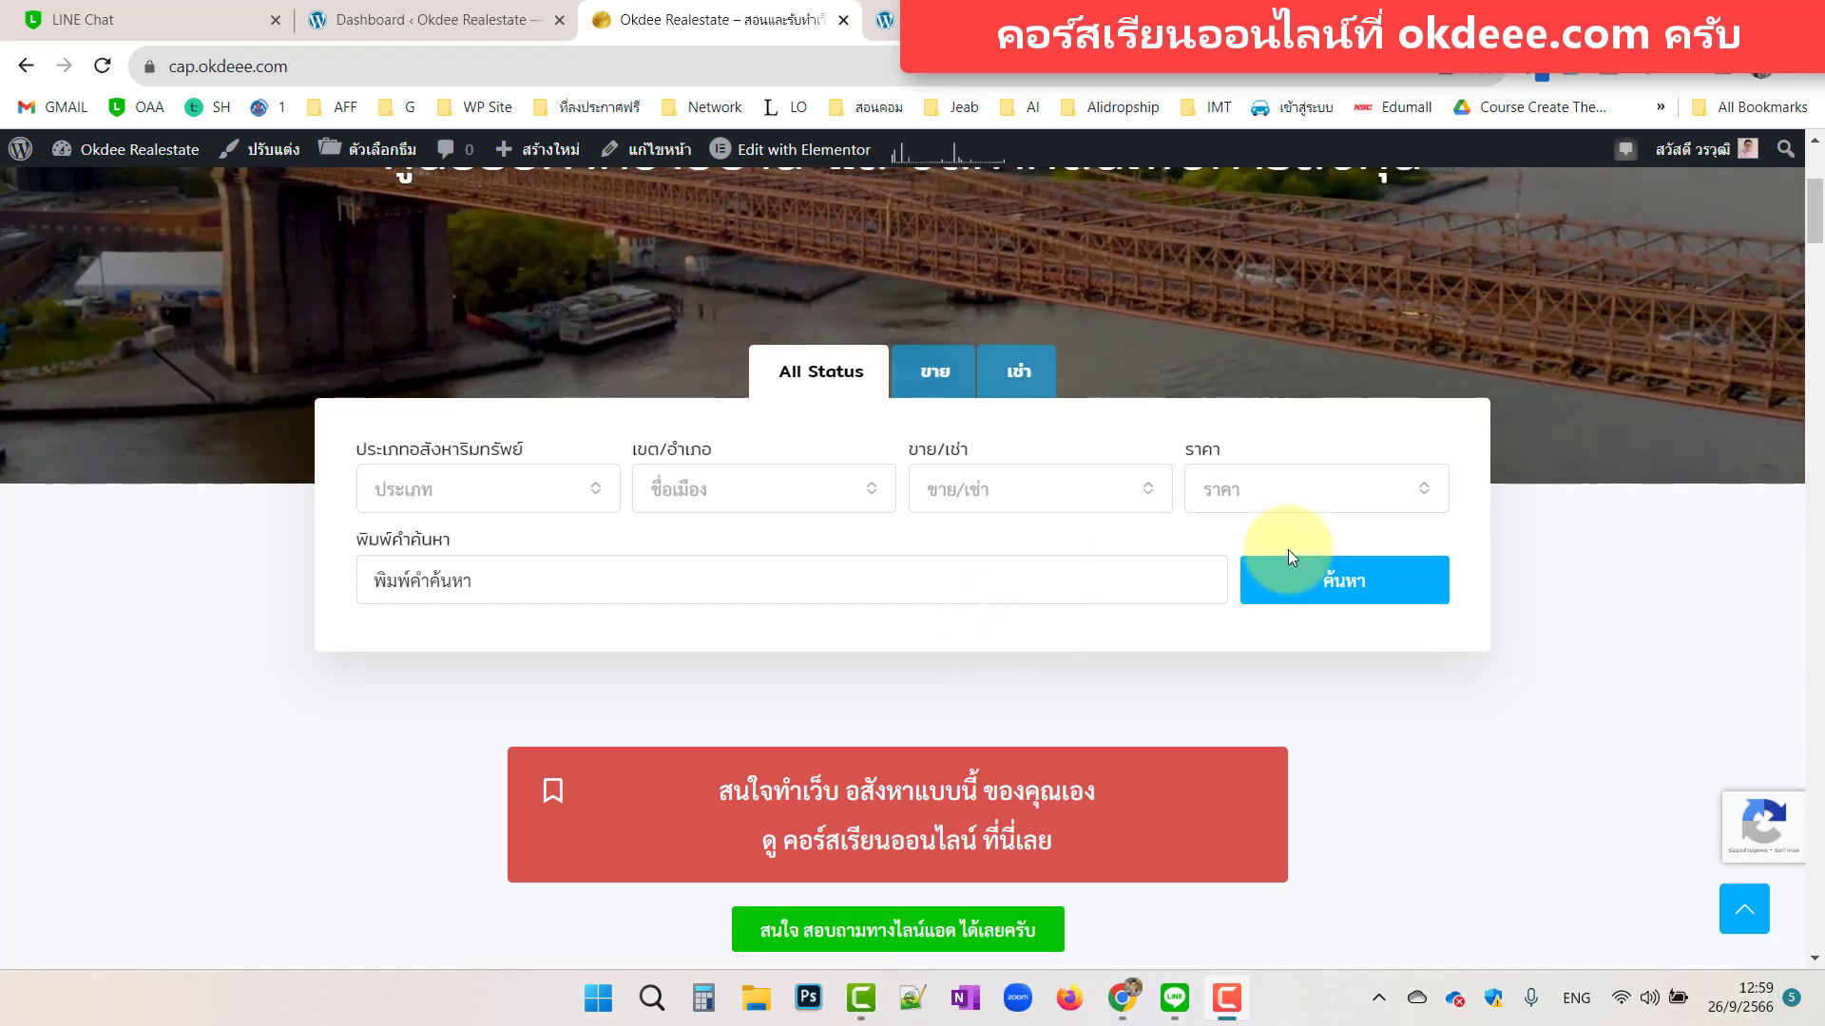
Switch to the site's WordPress dashboard and create a new page.
{"action": "scroll", "coordinate": [1623, 603], "scroll_direction": "up", "scroll_amount": 1}
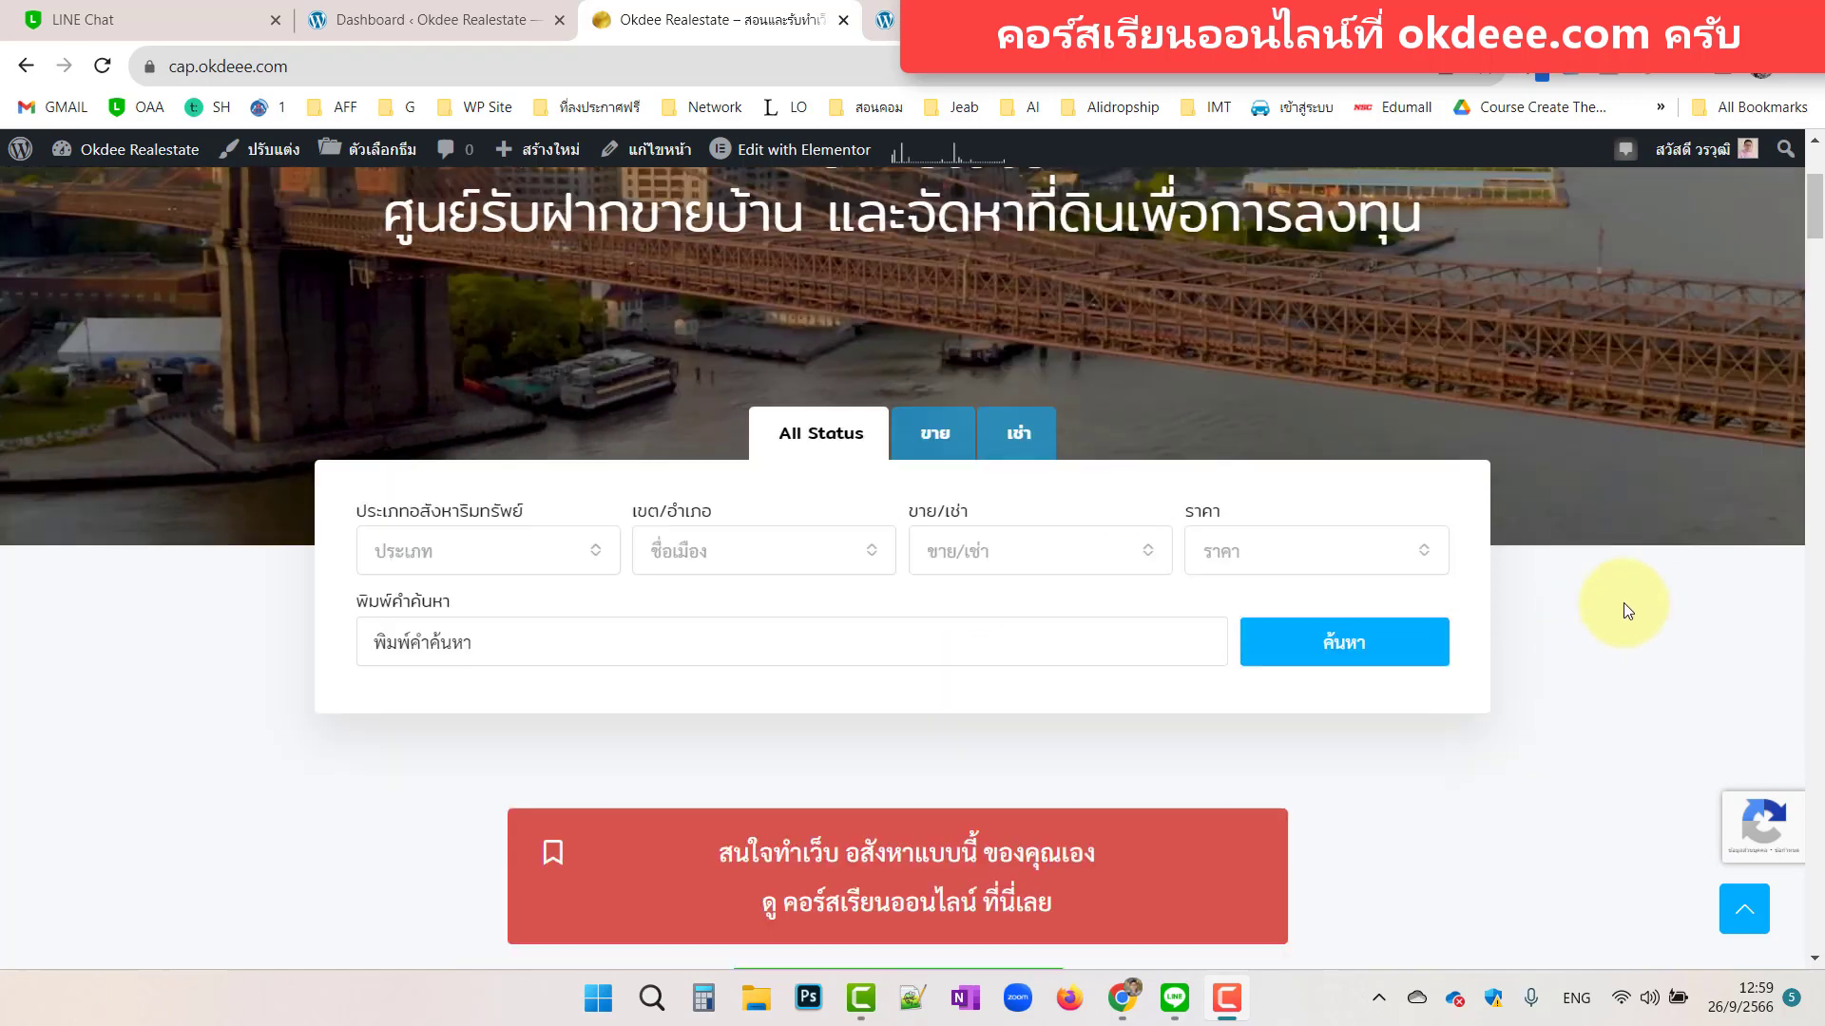
{"action": "scroll", "coordinate": [1623, 603], "scroll_direction": "up", "scroll_amount": 2}
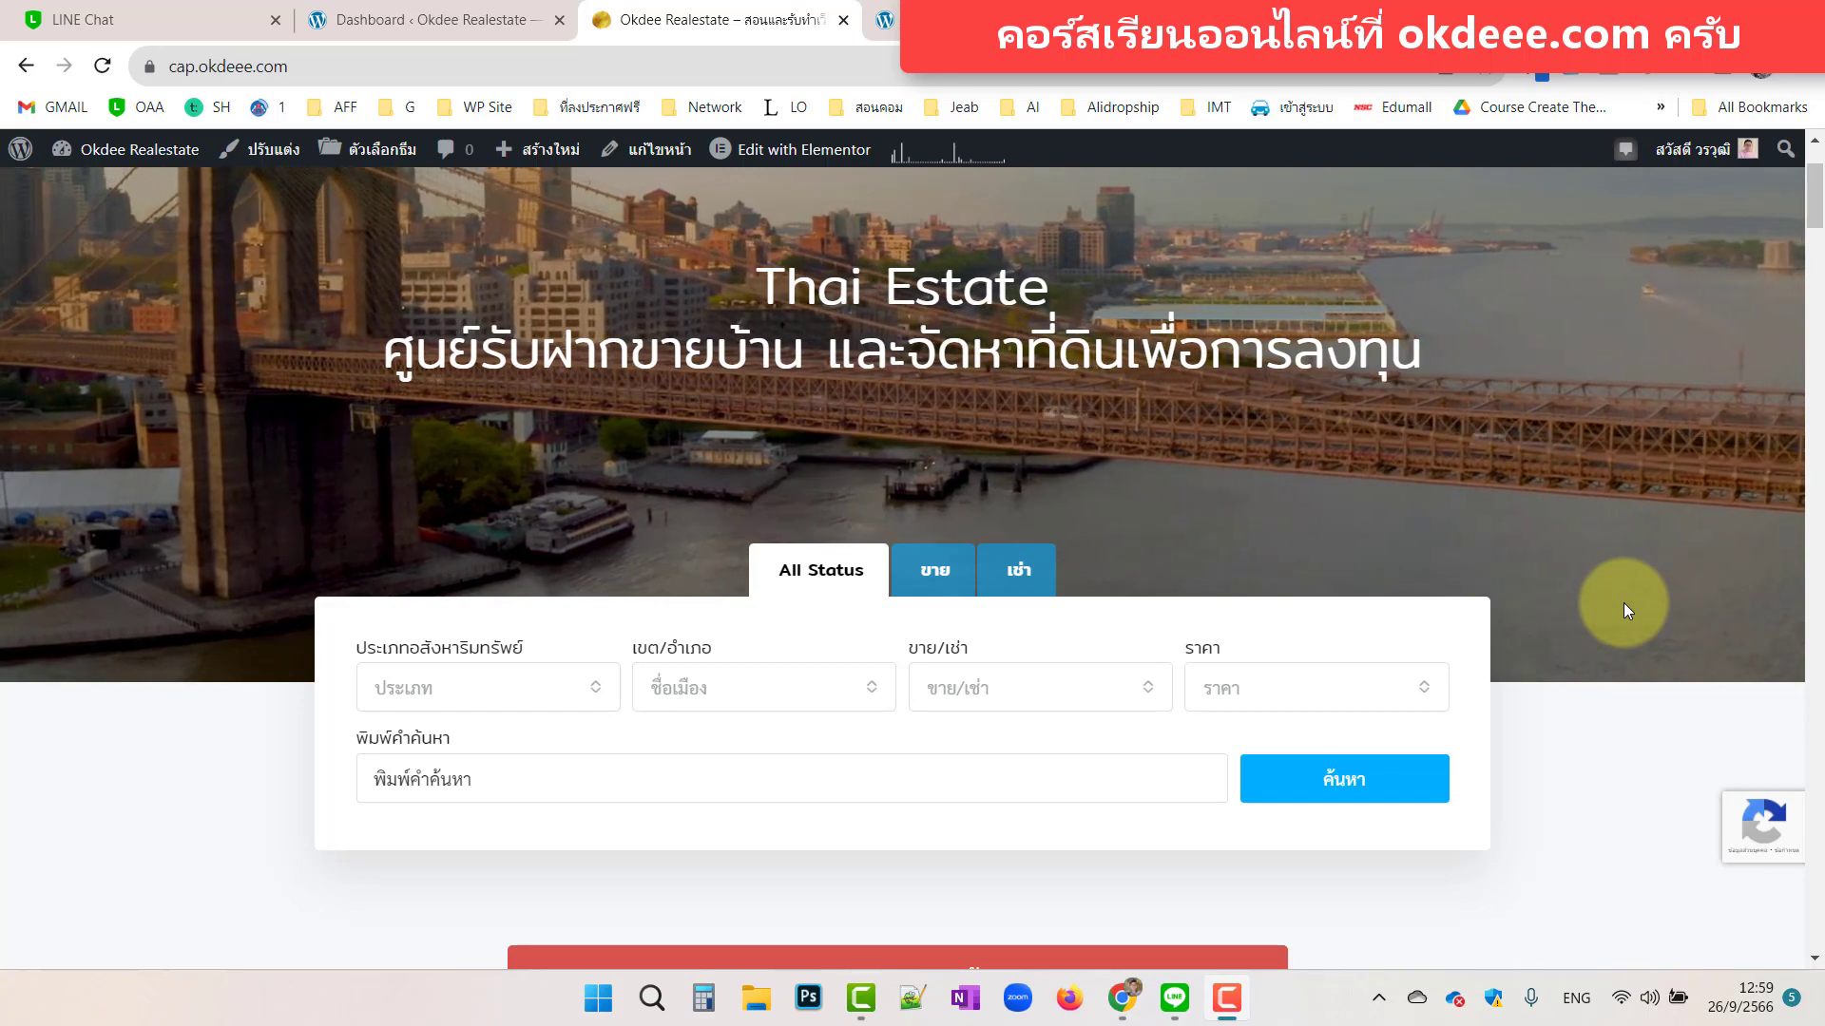
{"action": "left_click", "coordinate": [490, 22]}
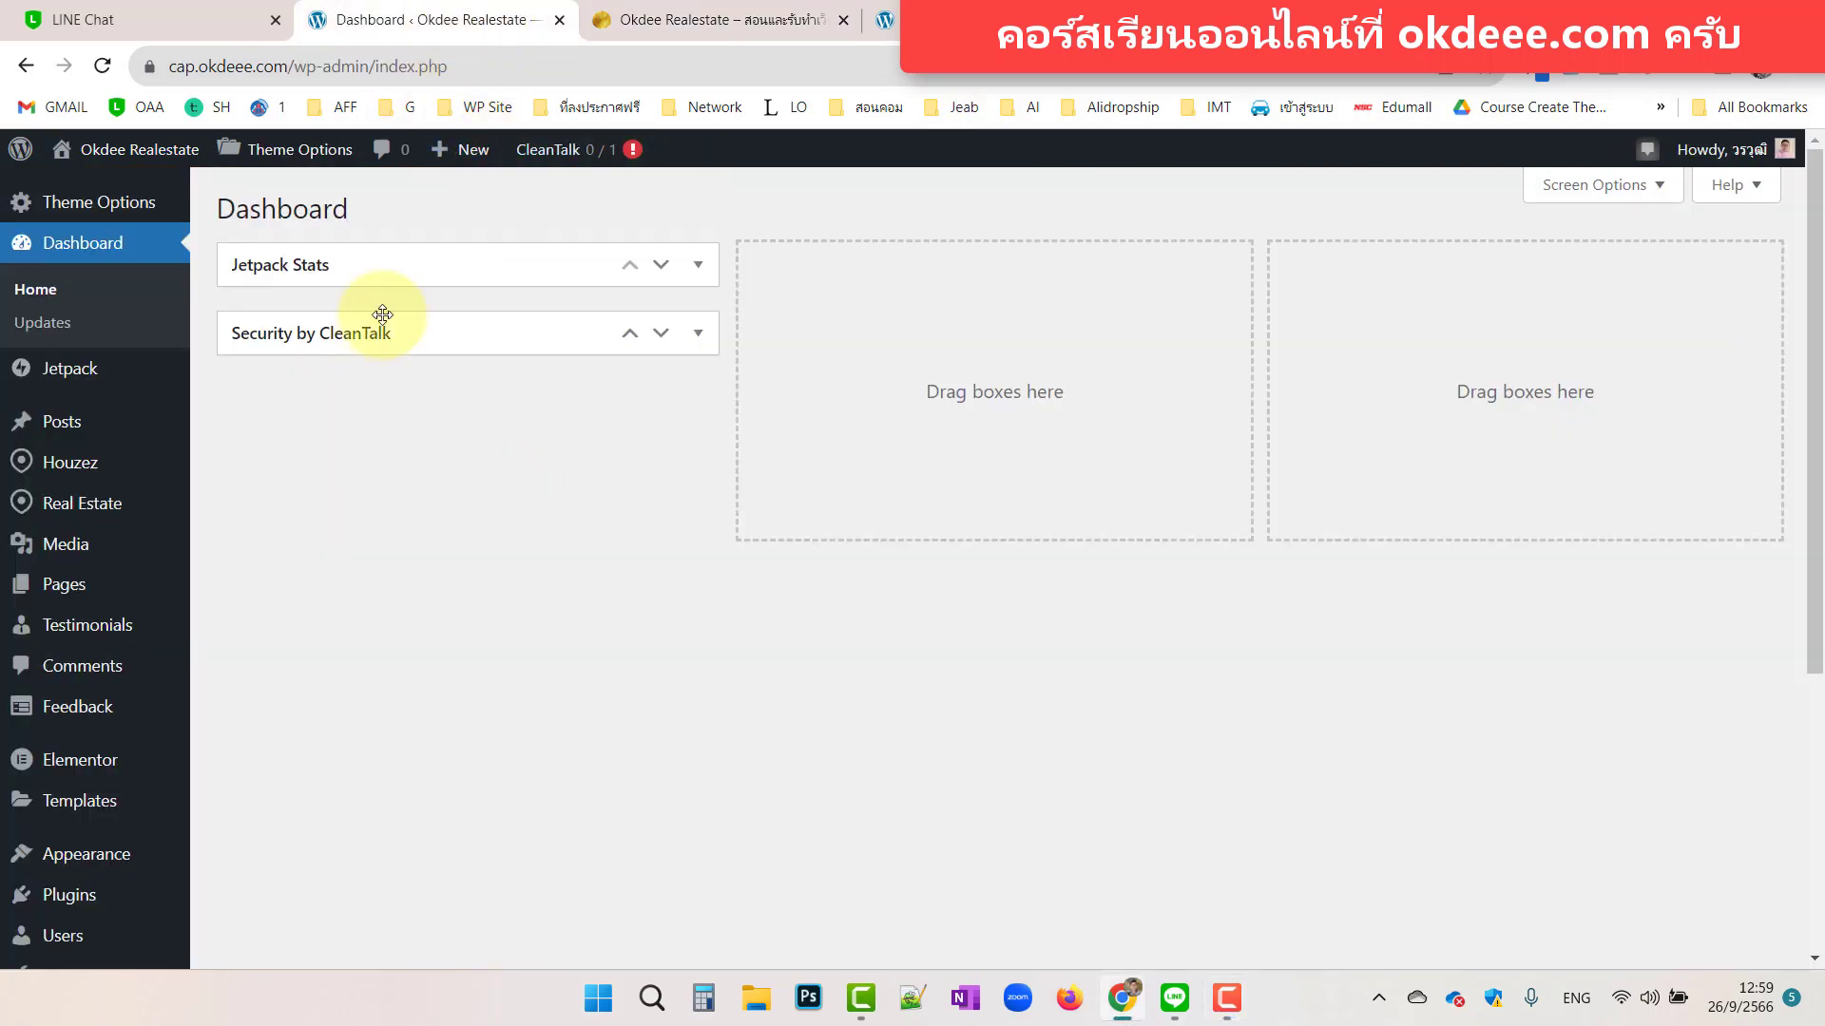
{"action": "mouse_move", "coordinate": [462, 152]}
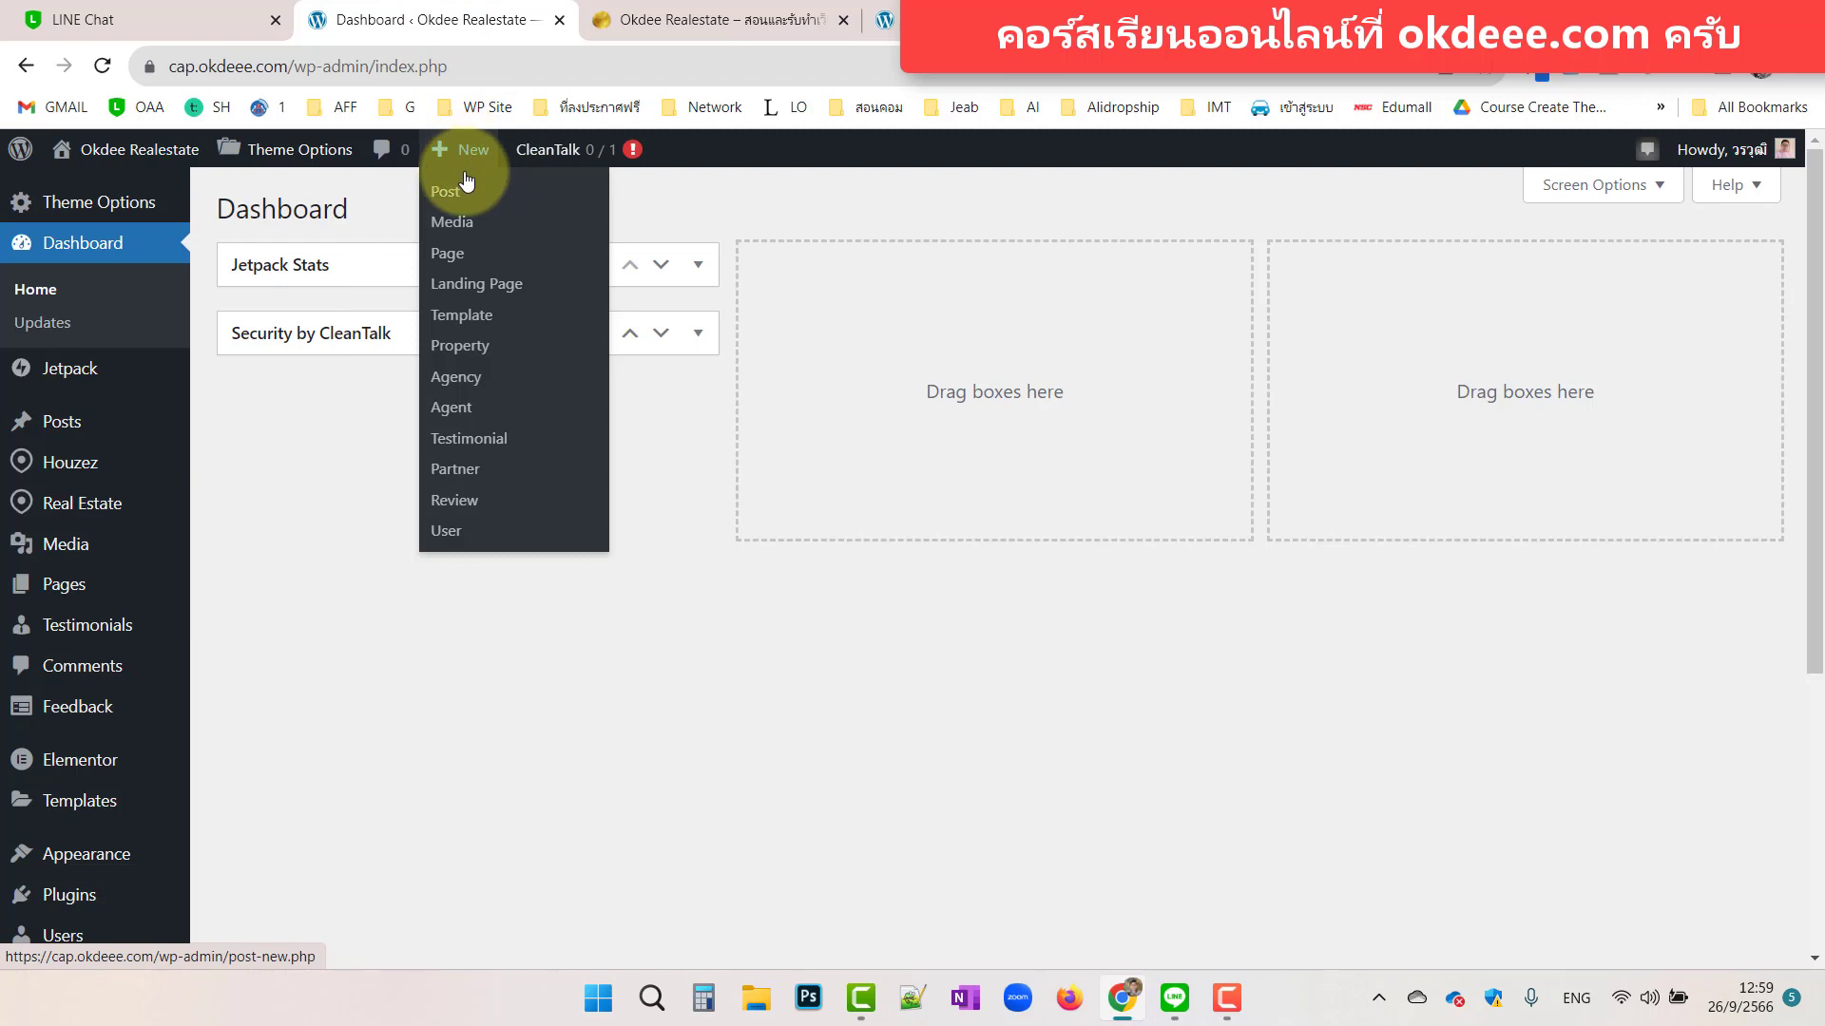
{"action": "left_click", "coordinate": [460, 253]}
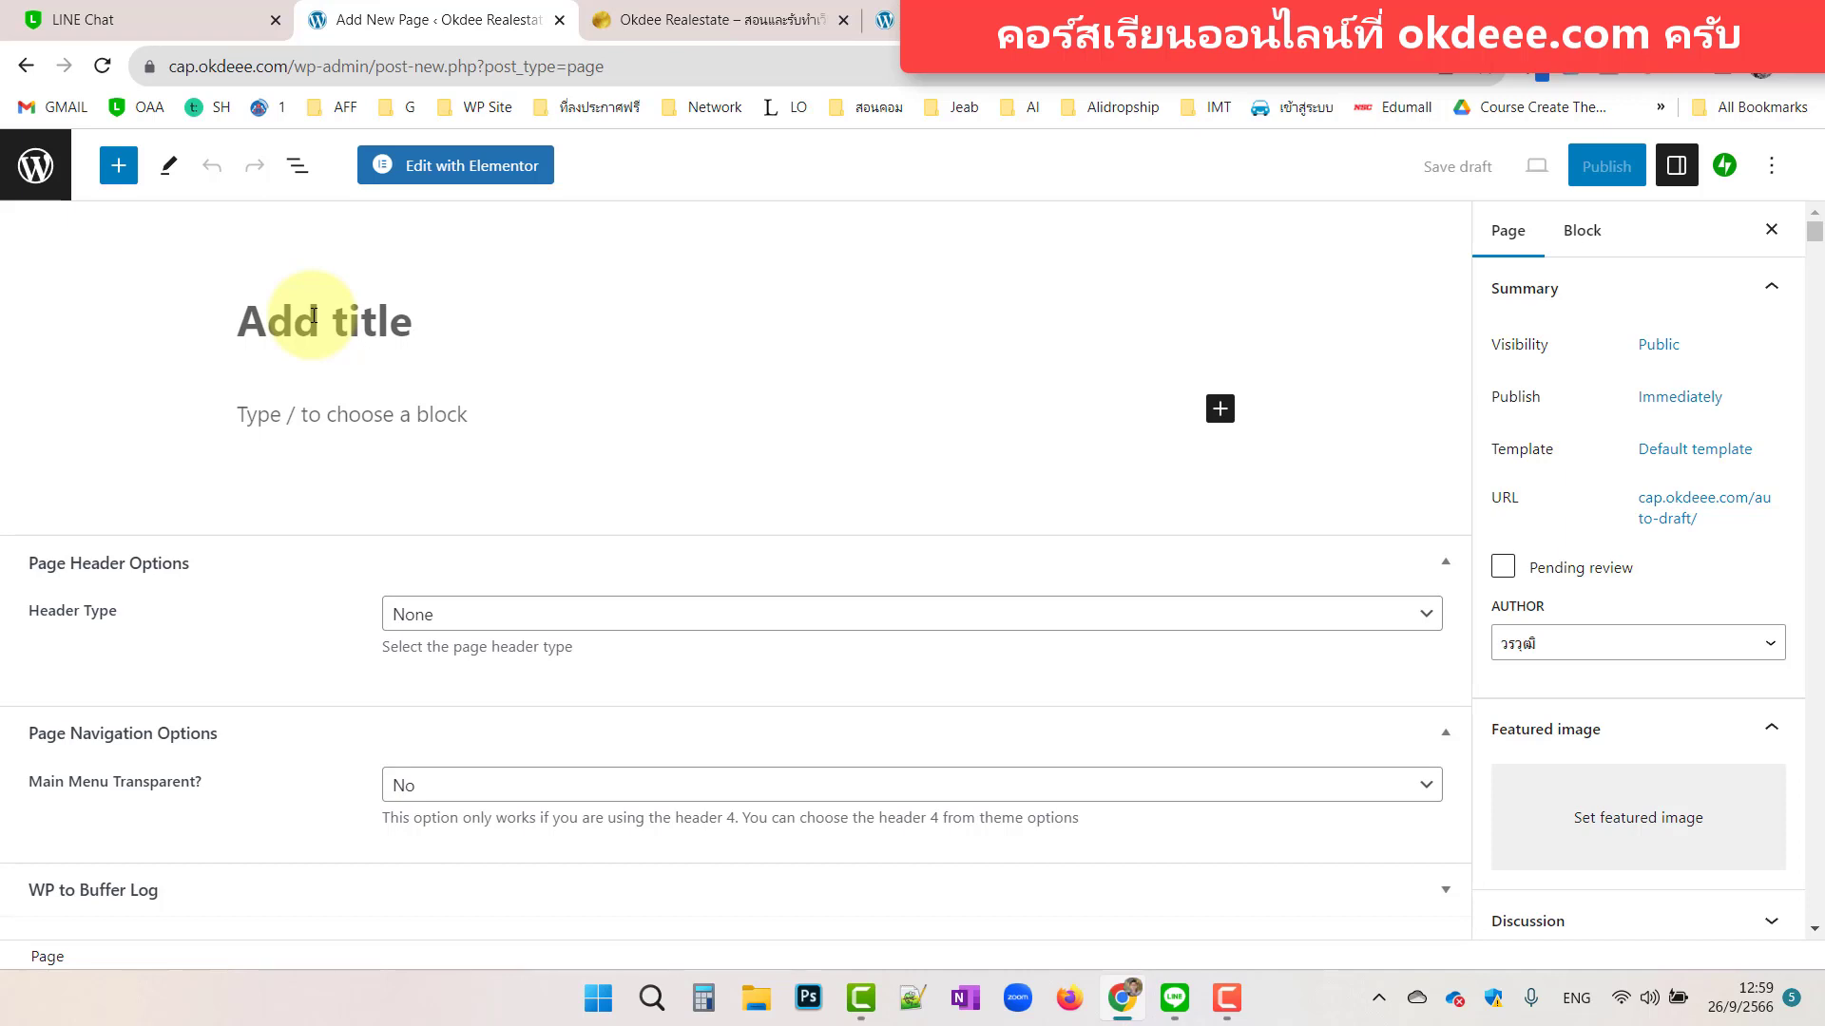
Title the new page "ทดสอบการค้นหา".
{"action": "type", "text": "mf"}
{"action": "key", "text": "BackSpace"}
{"action": "key", "text": "BackSpace"}
{"action": "key", "text": "grave"}
{"action": "type", "text": "ทดส"}
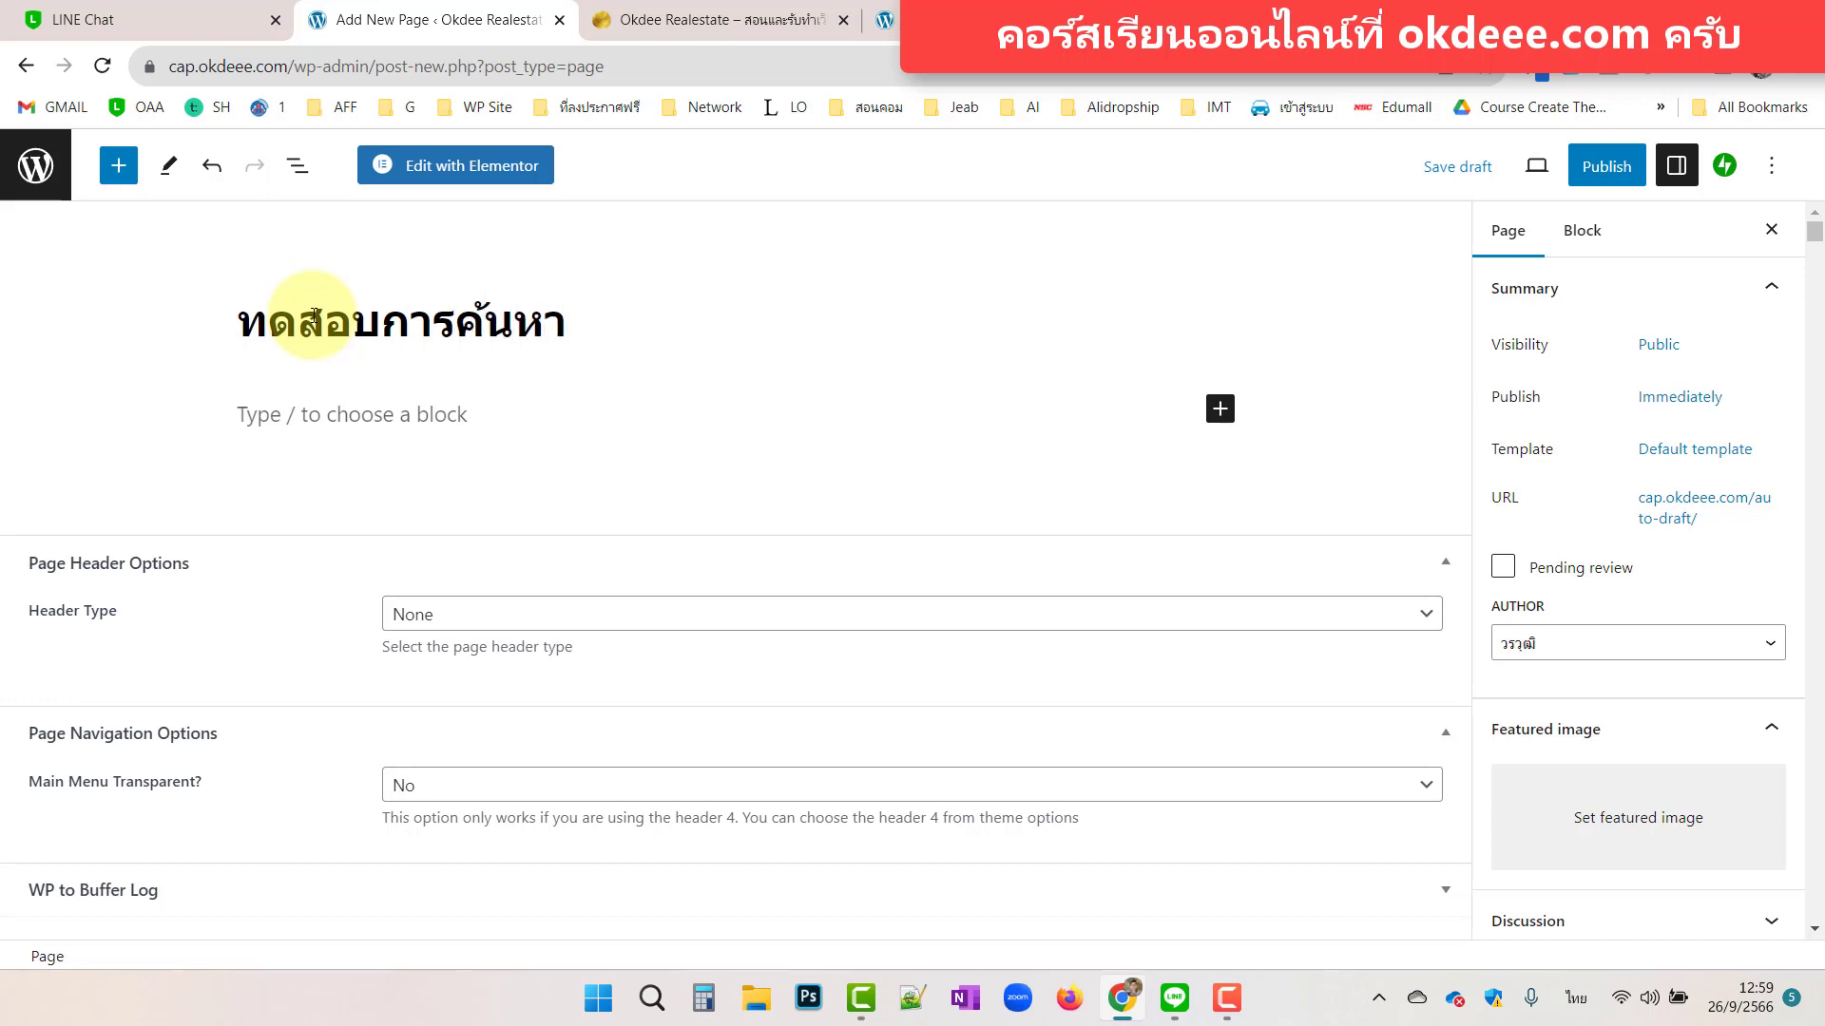
{"action": "type", "text": "อบการค้นหา"}
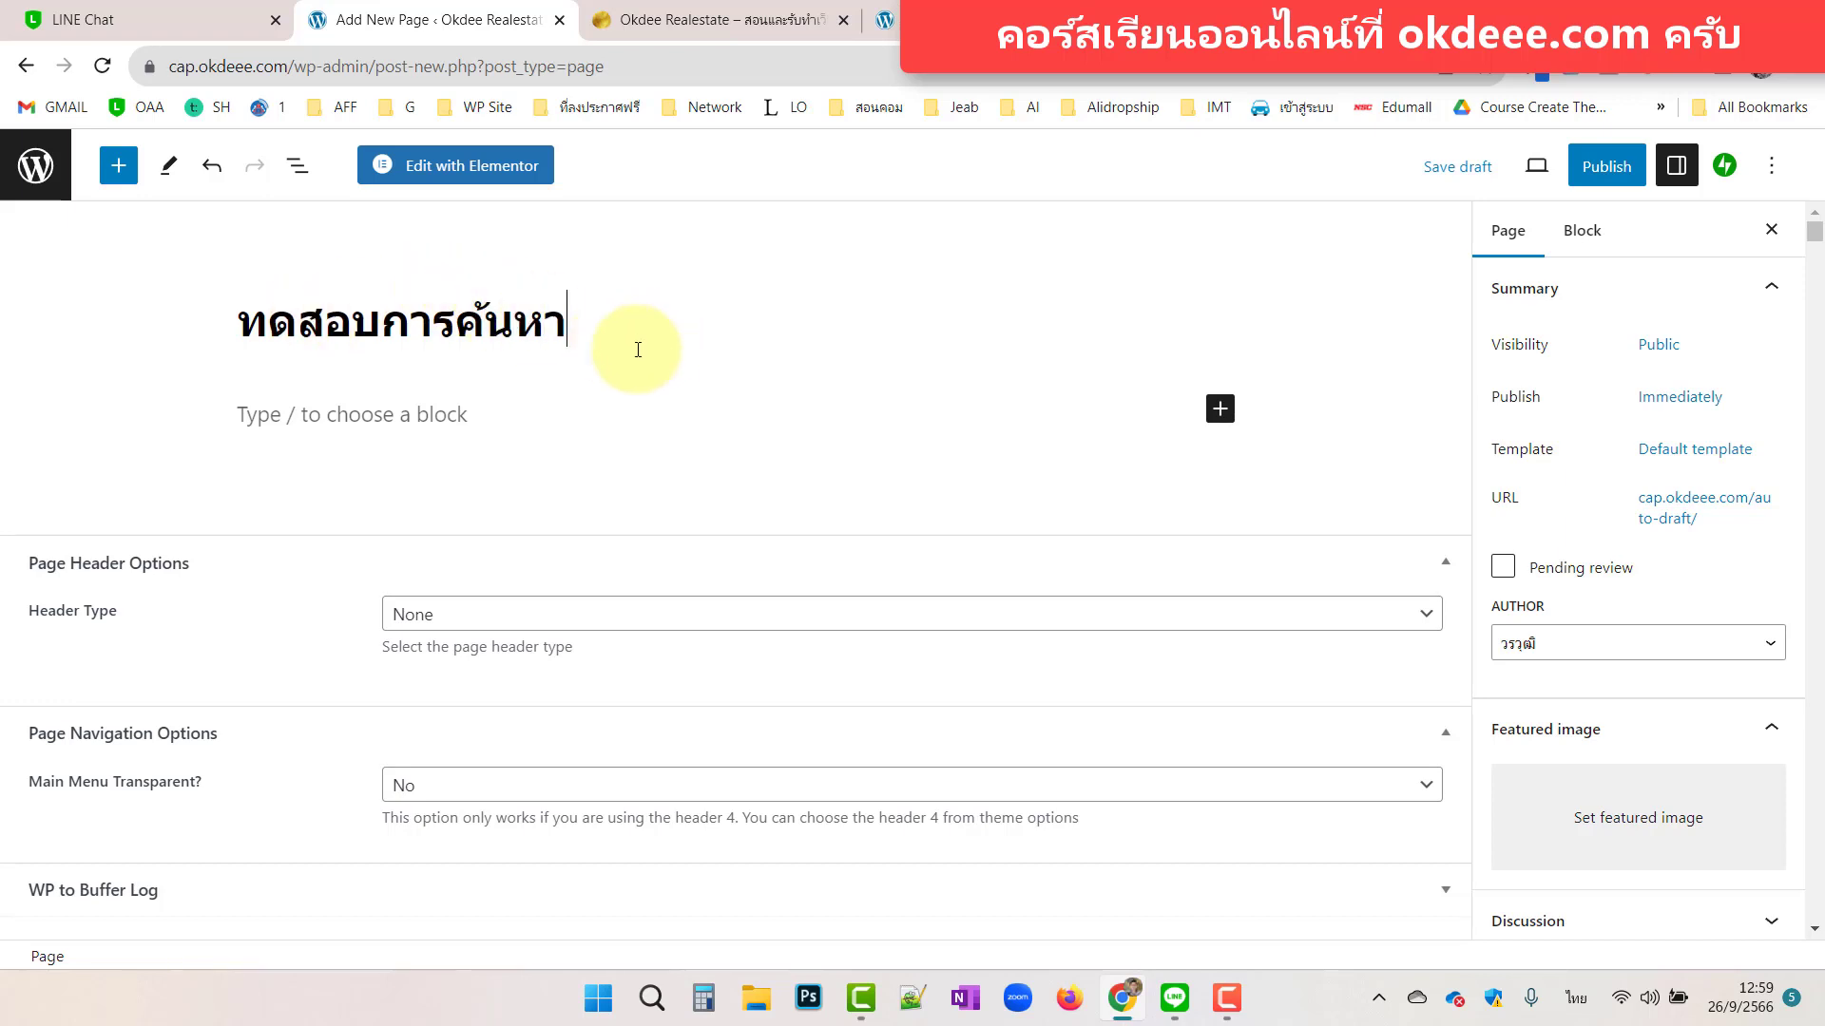
Assign the Houzez Page Builder template to the page.
{"action": "left_click", "coordinate": [1659, 454]}
{"action": "left_click", "coordinate": [1635, 627]}
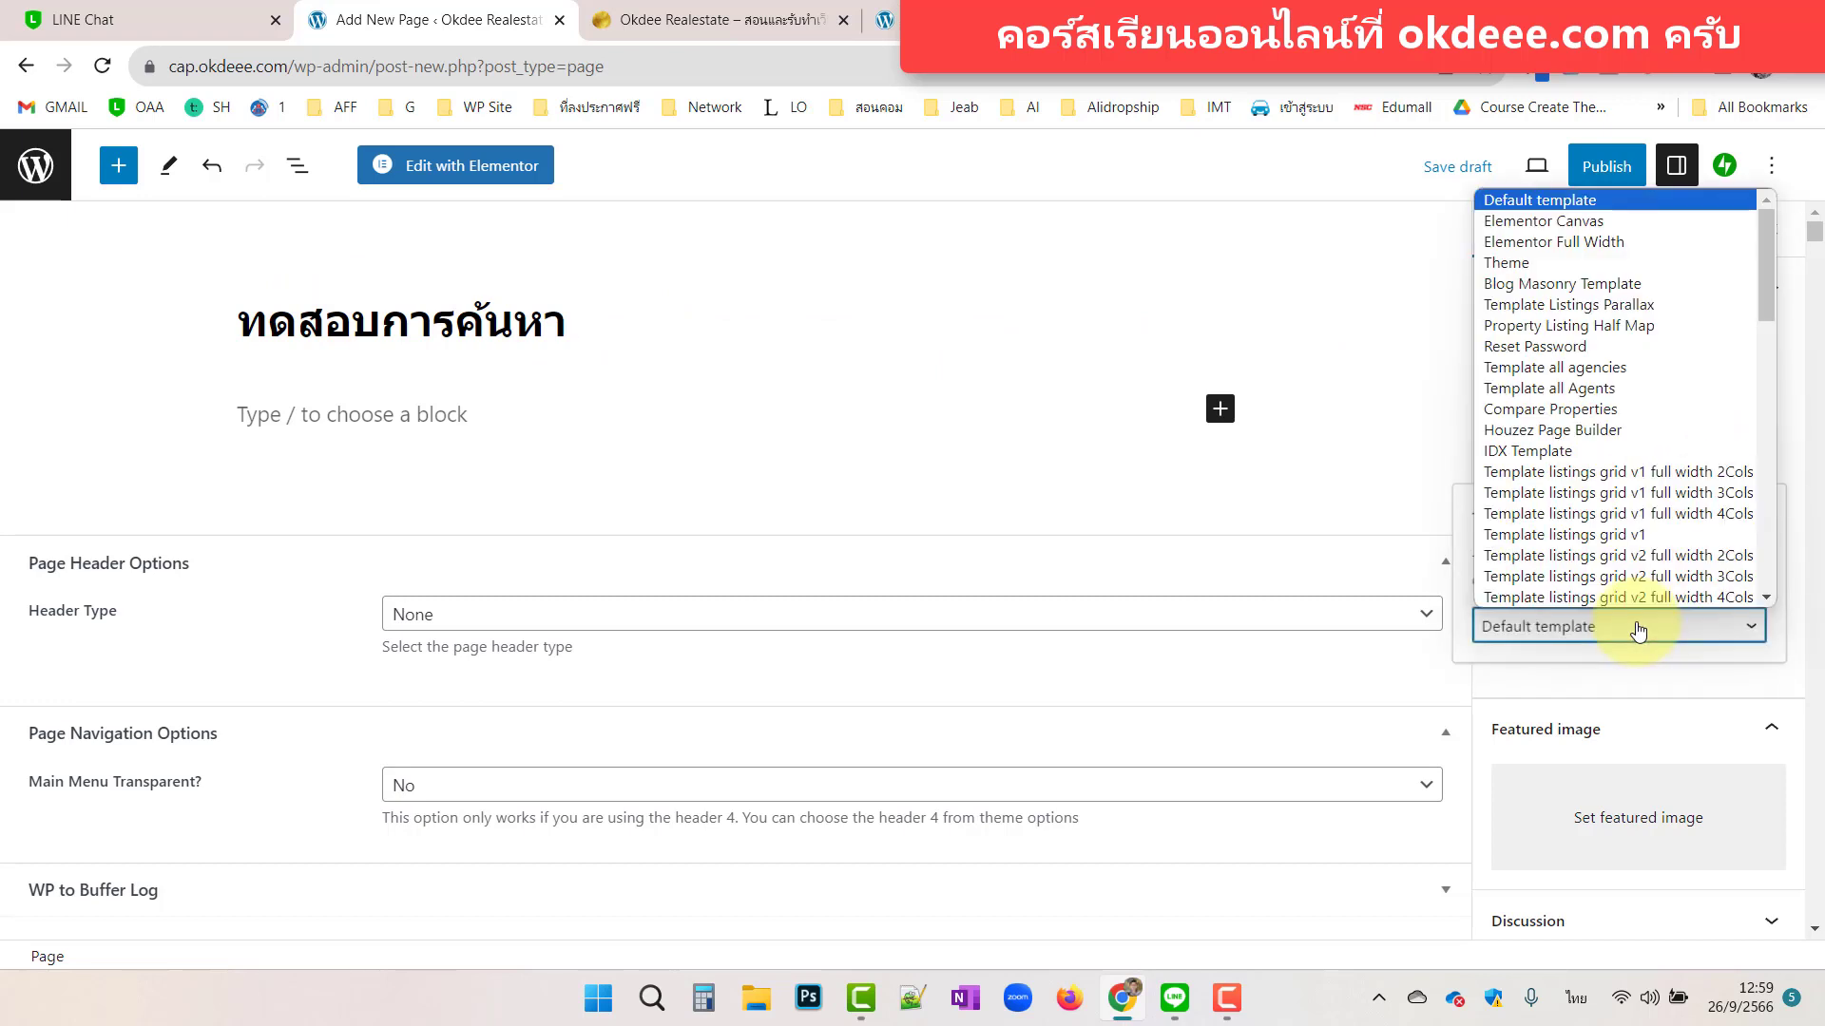
{"action": "scroll", "coordinate": [1545, 438], "scroll_direction": "down", "scroll_amount": 1}
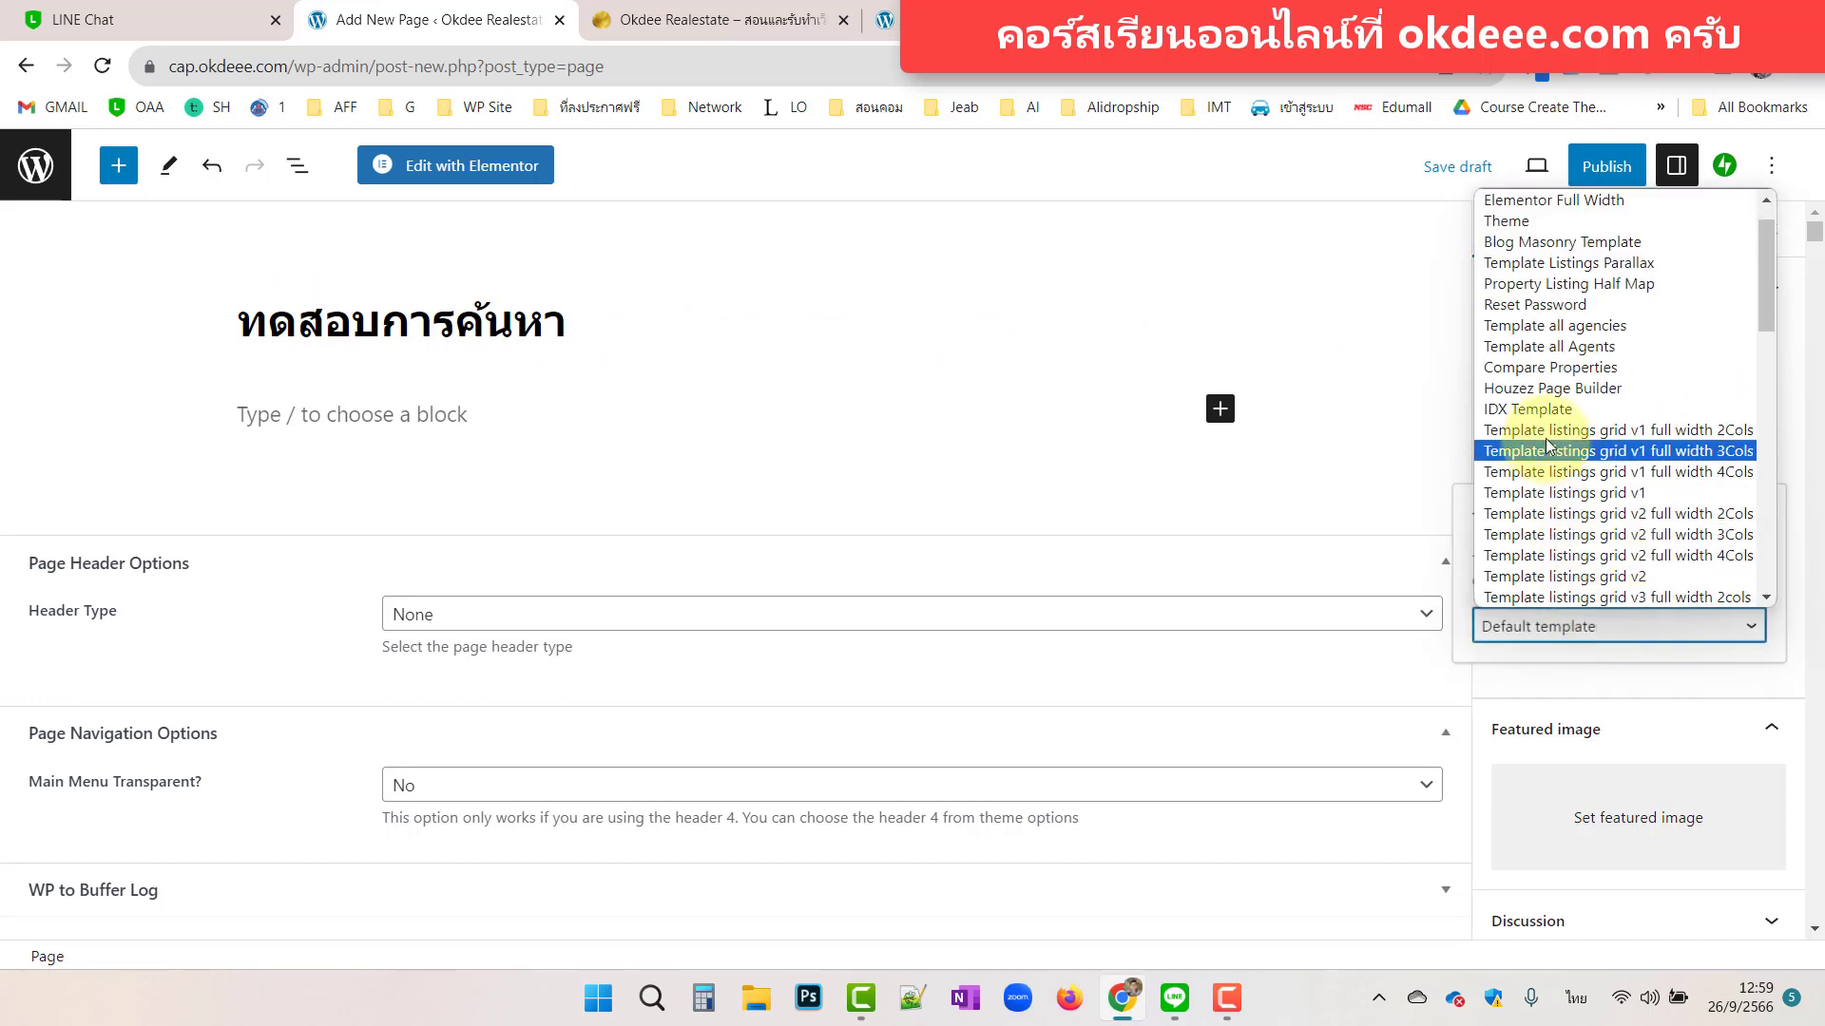
{"action": "left_click", "coordinate": [1573, 390]}
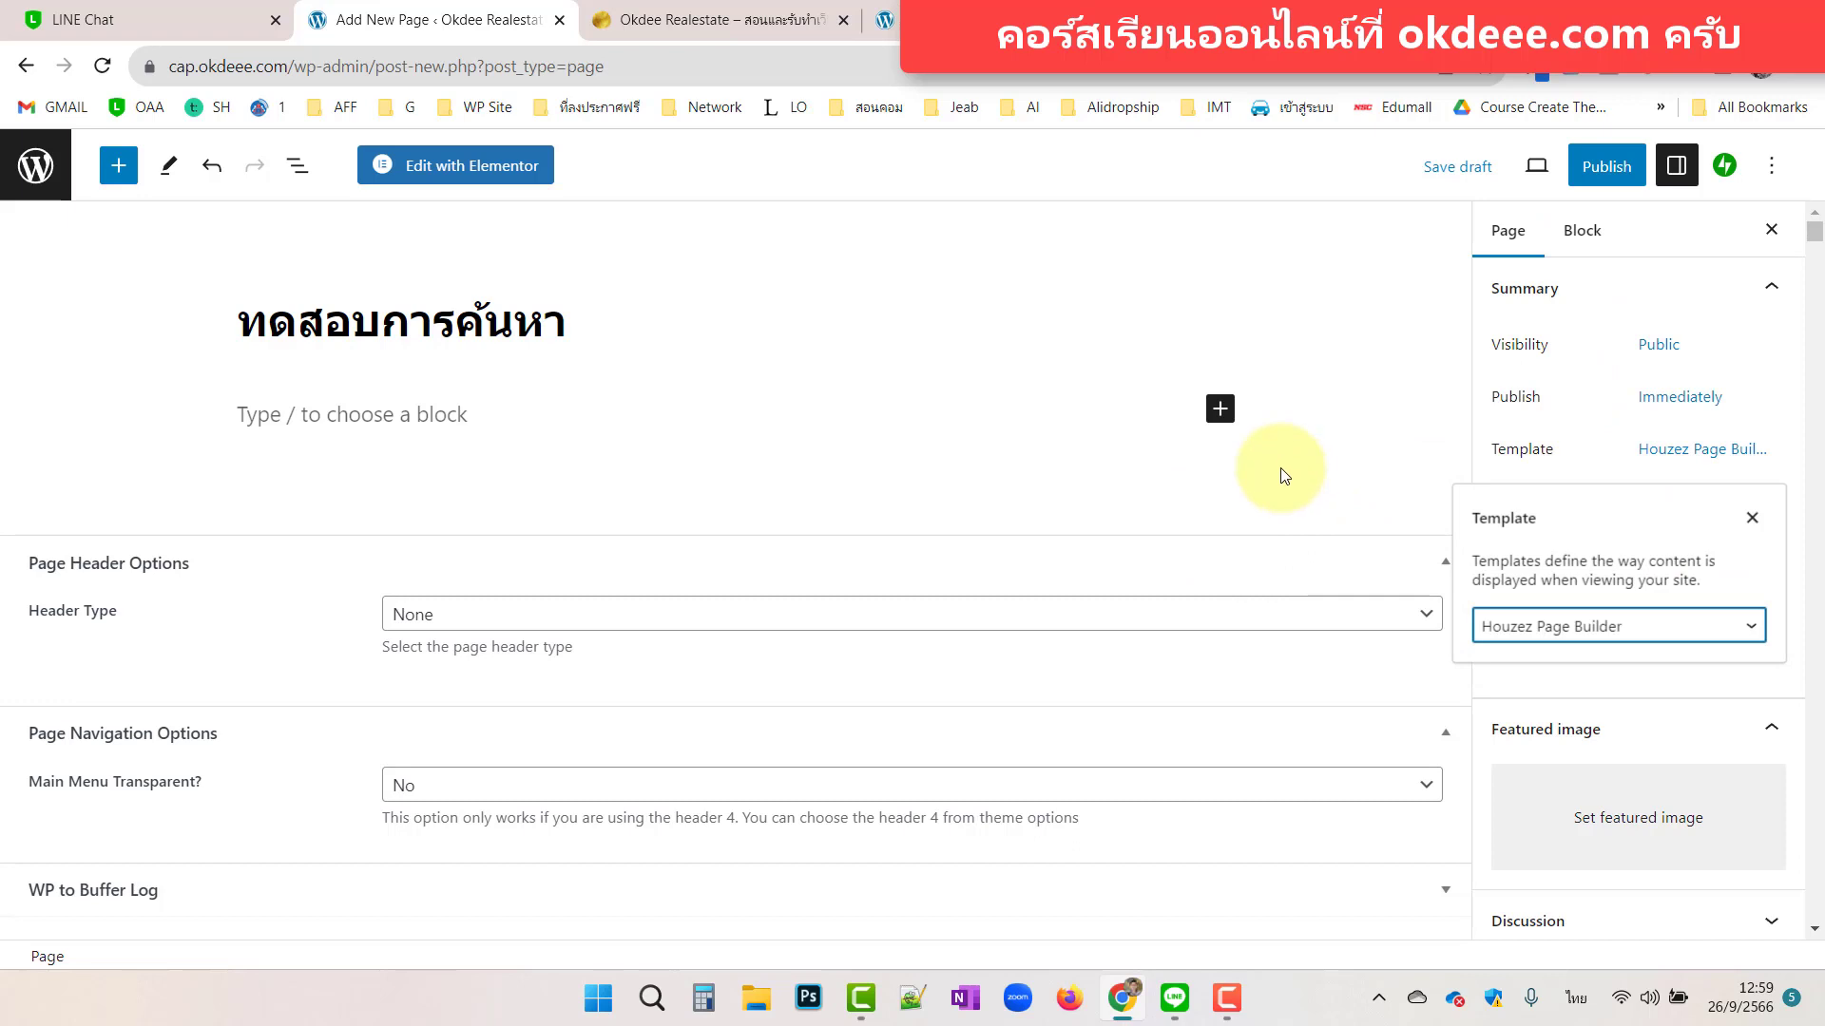
{"action": "left_click", "coordinate": [1353, 482]}
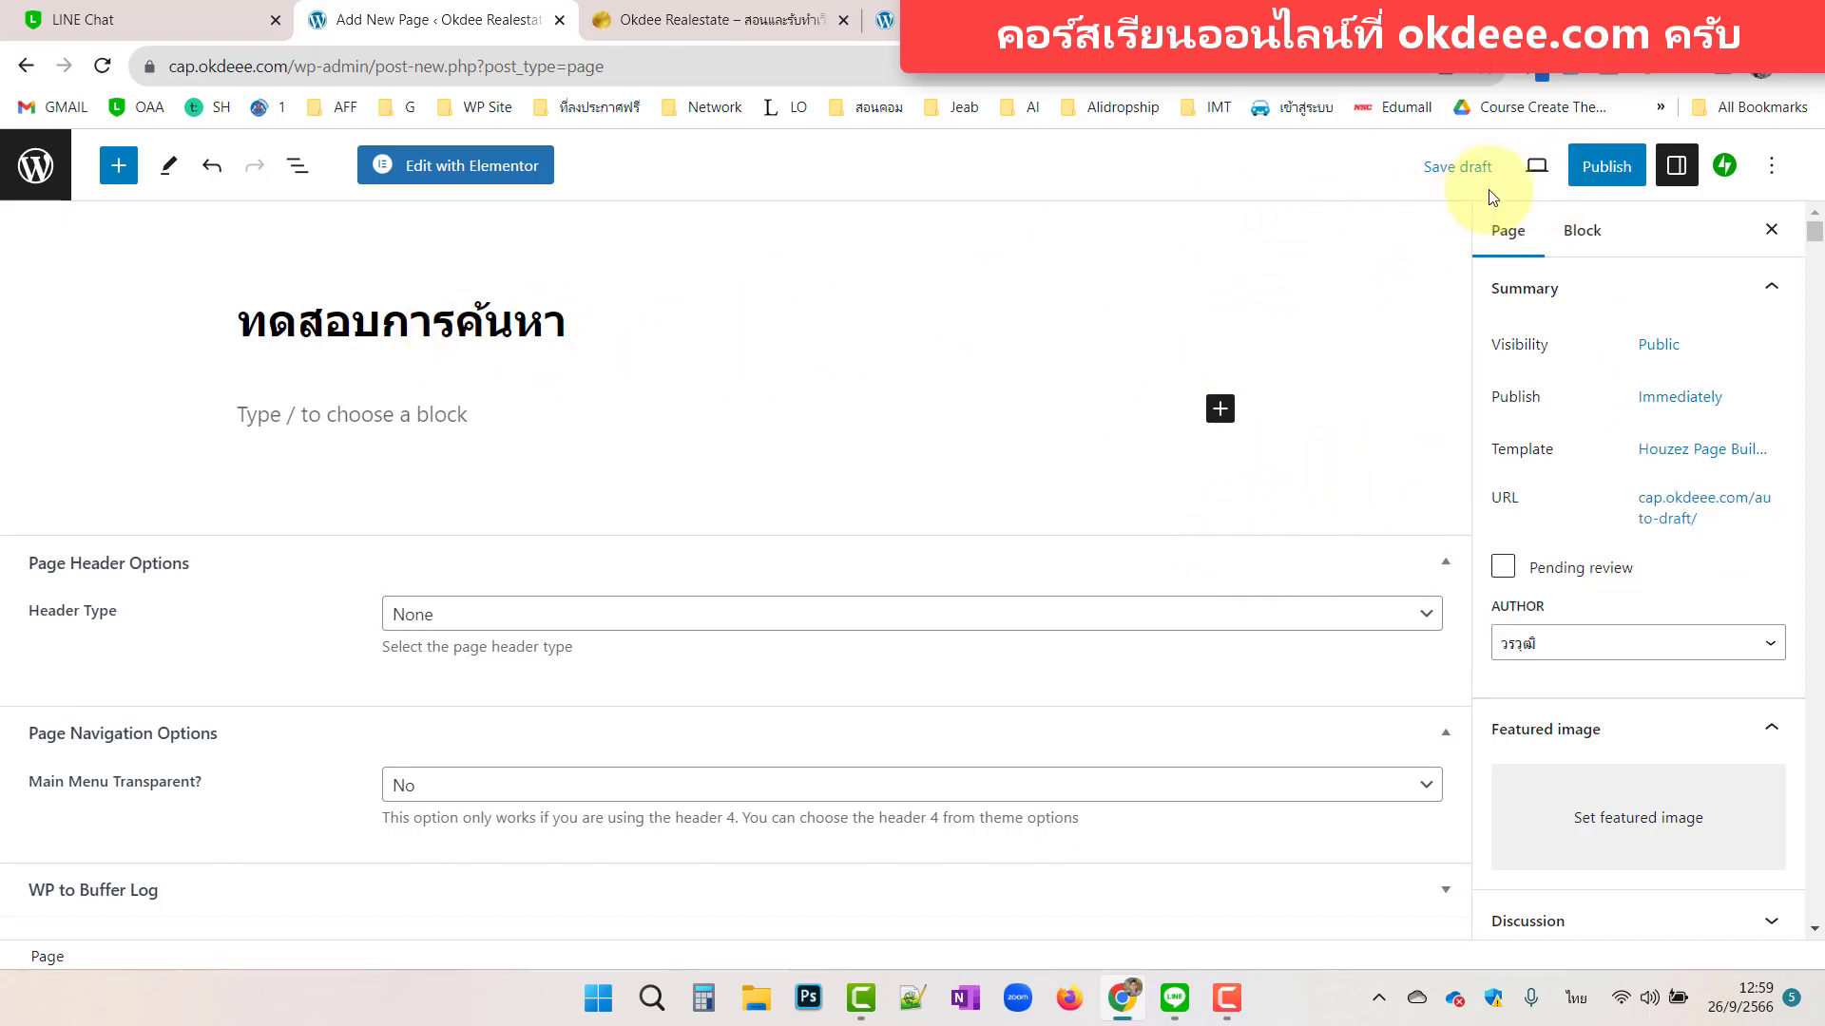
Save the page as a draft and open it for editing in Elementor.
{"action": "left_click", "coordinate": [1457, 166]}
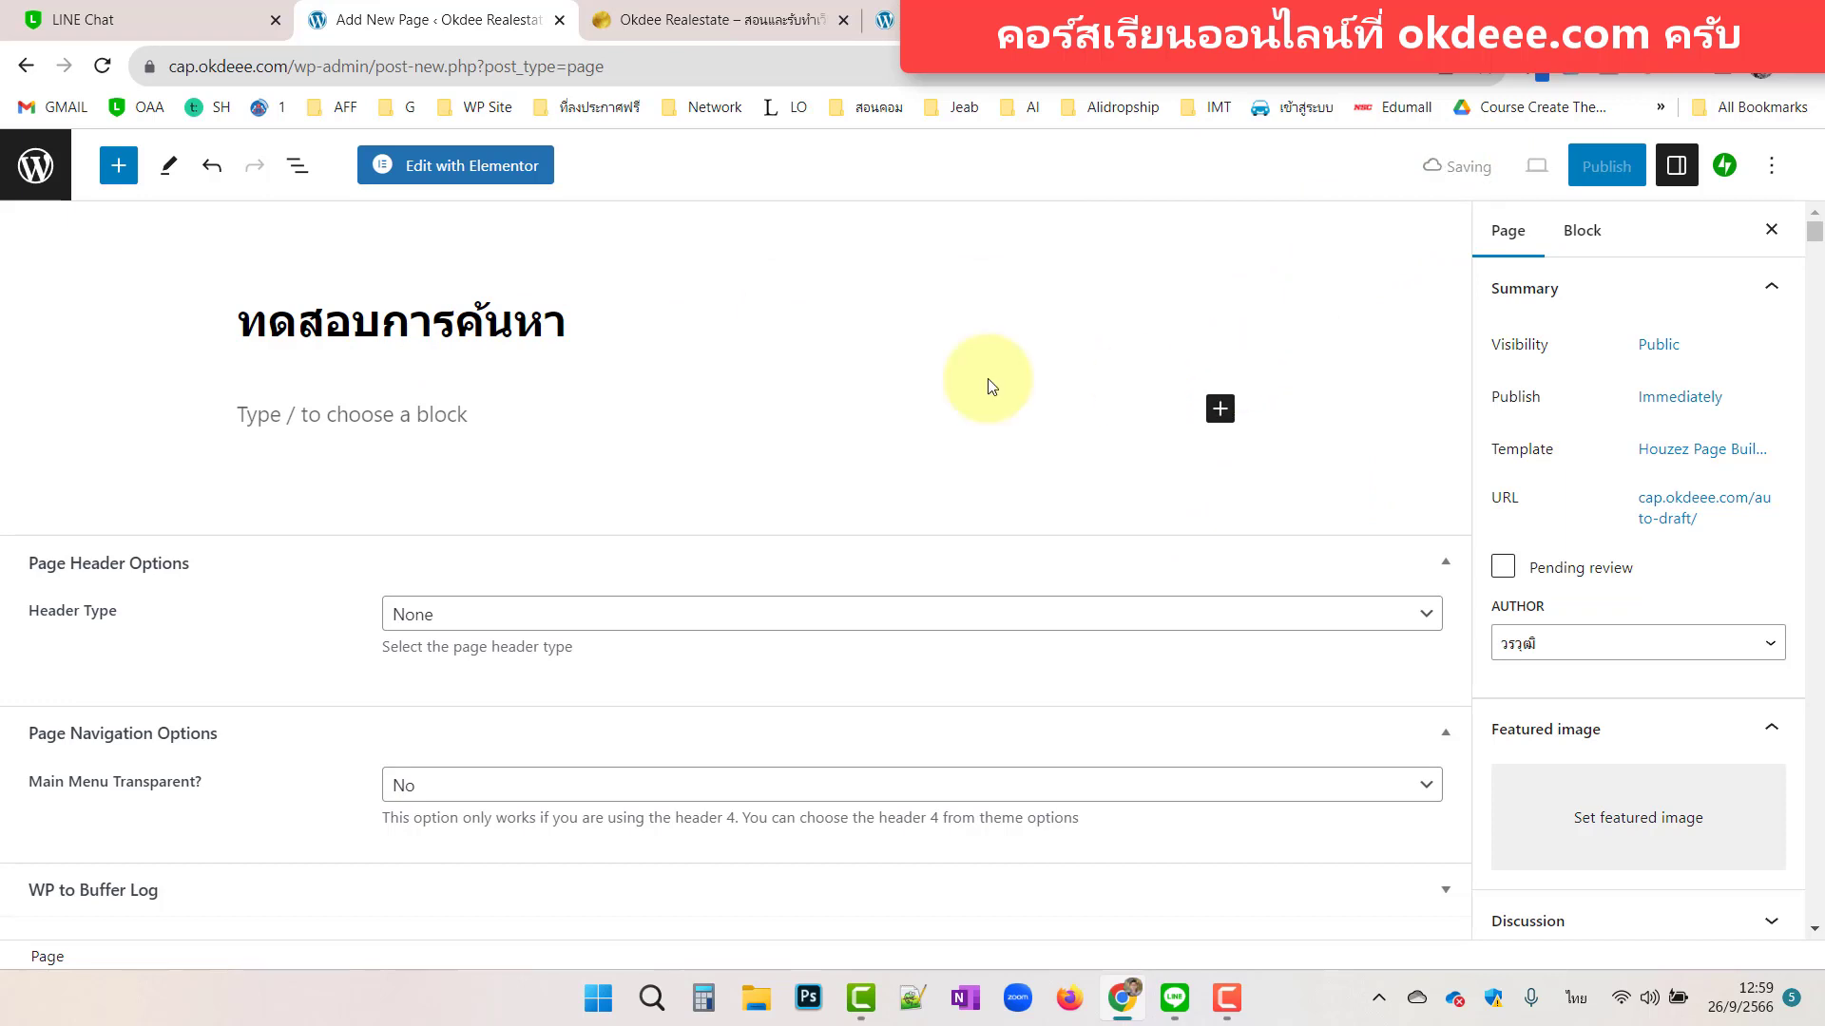
{"action": "left_click", "coordinate": [504, 171]}
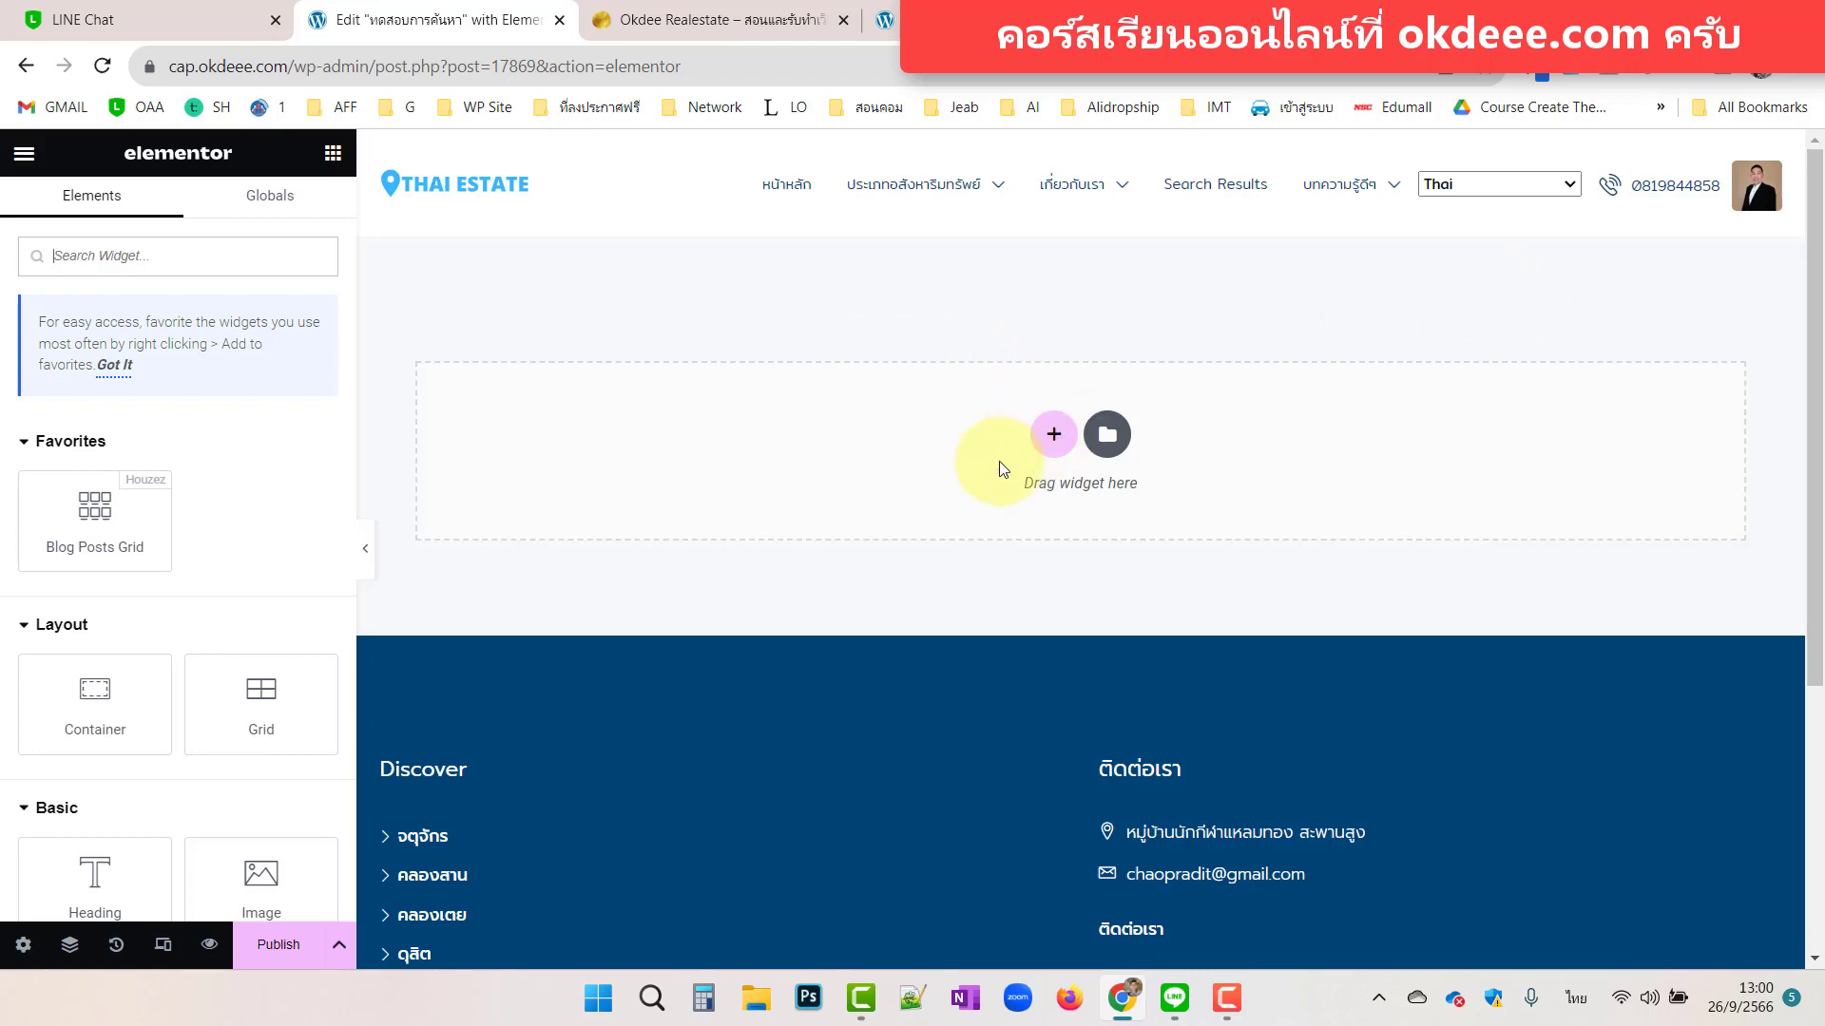
{"action": "left_click", "coordinate": [1057, 440]}
{"action": "left_click", "coordinate": [993, 503]}
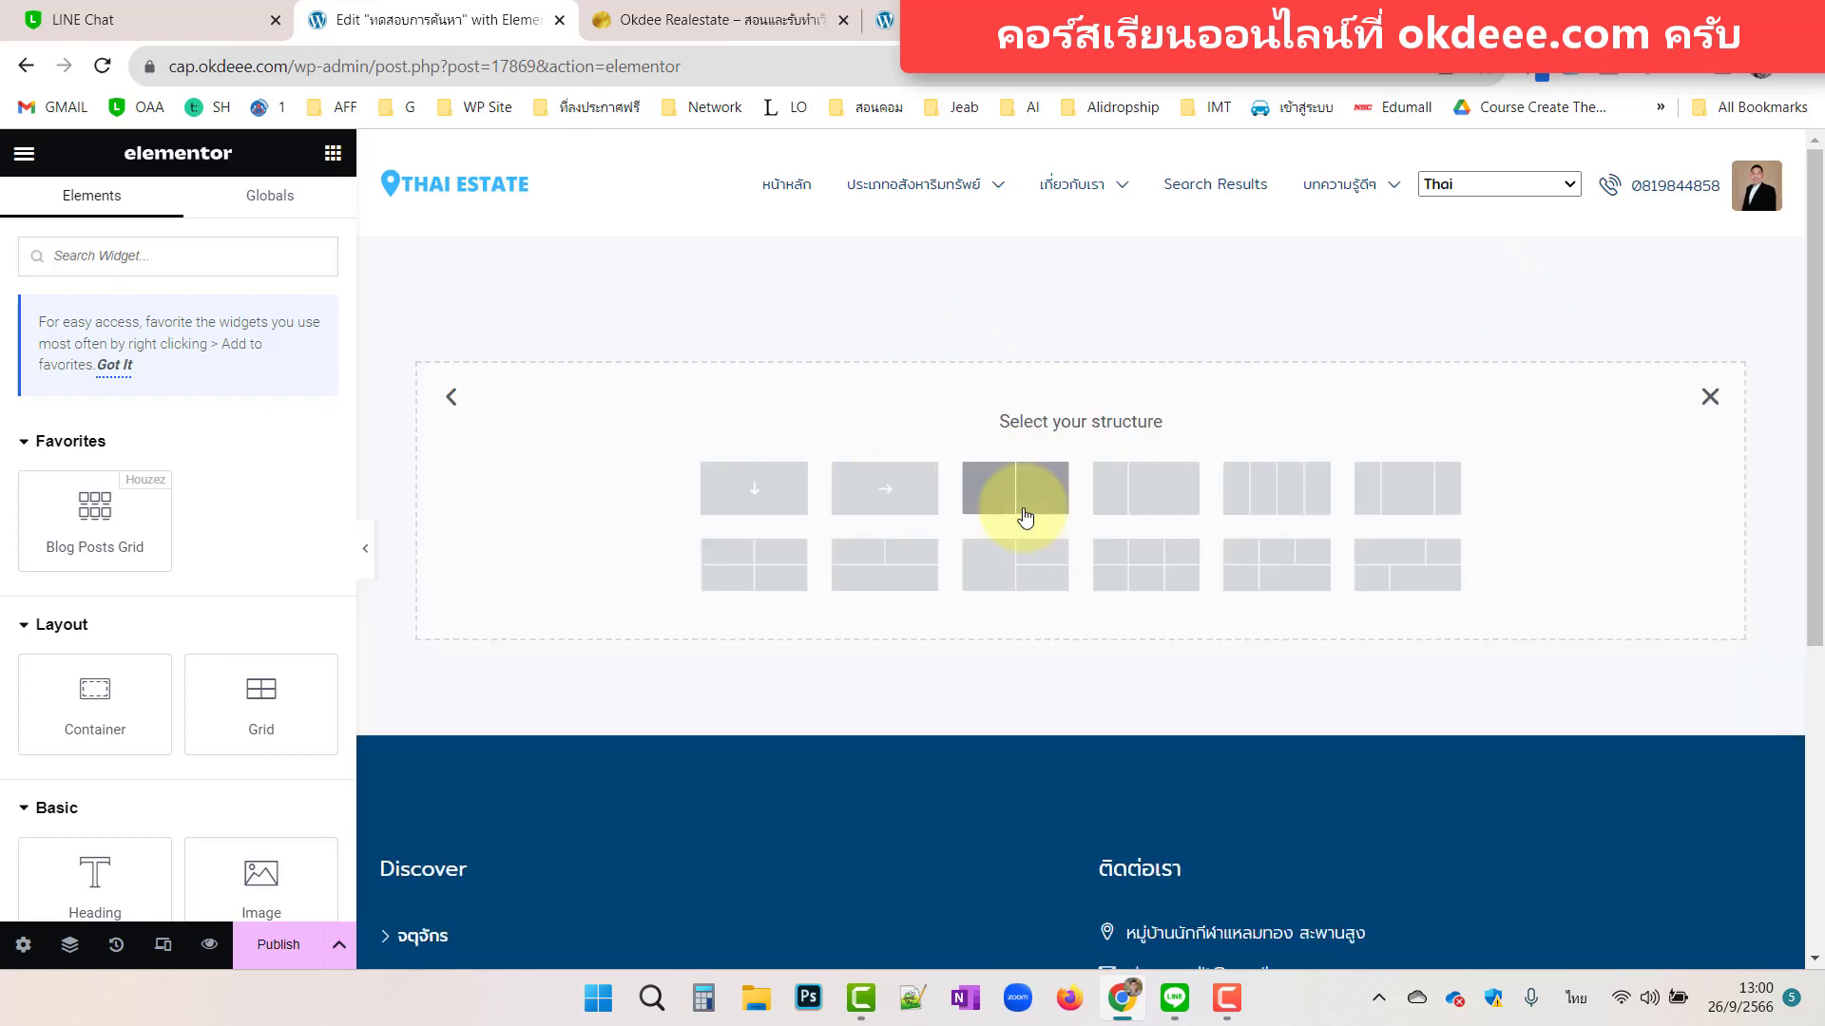
{"action": "left_click", "coordinate": [753, 488]}
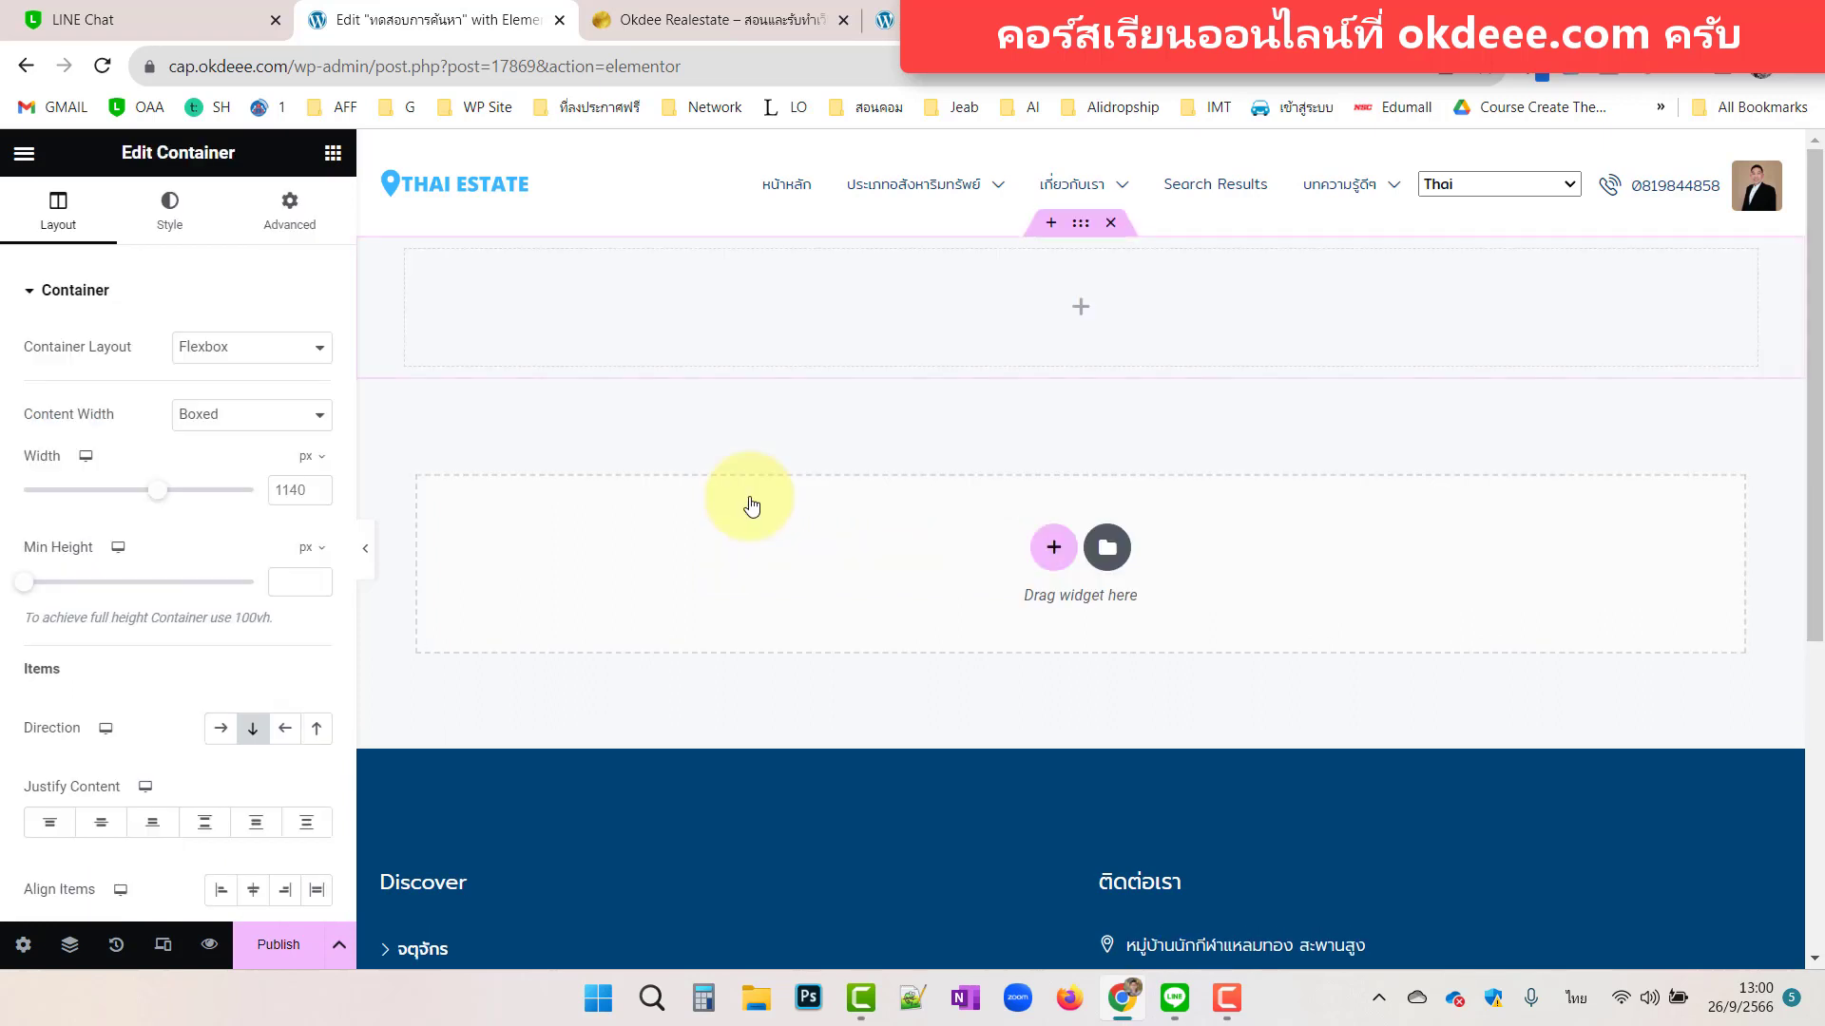
{"action": "left_click", "coordinate": [1111, 223]}
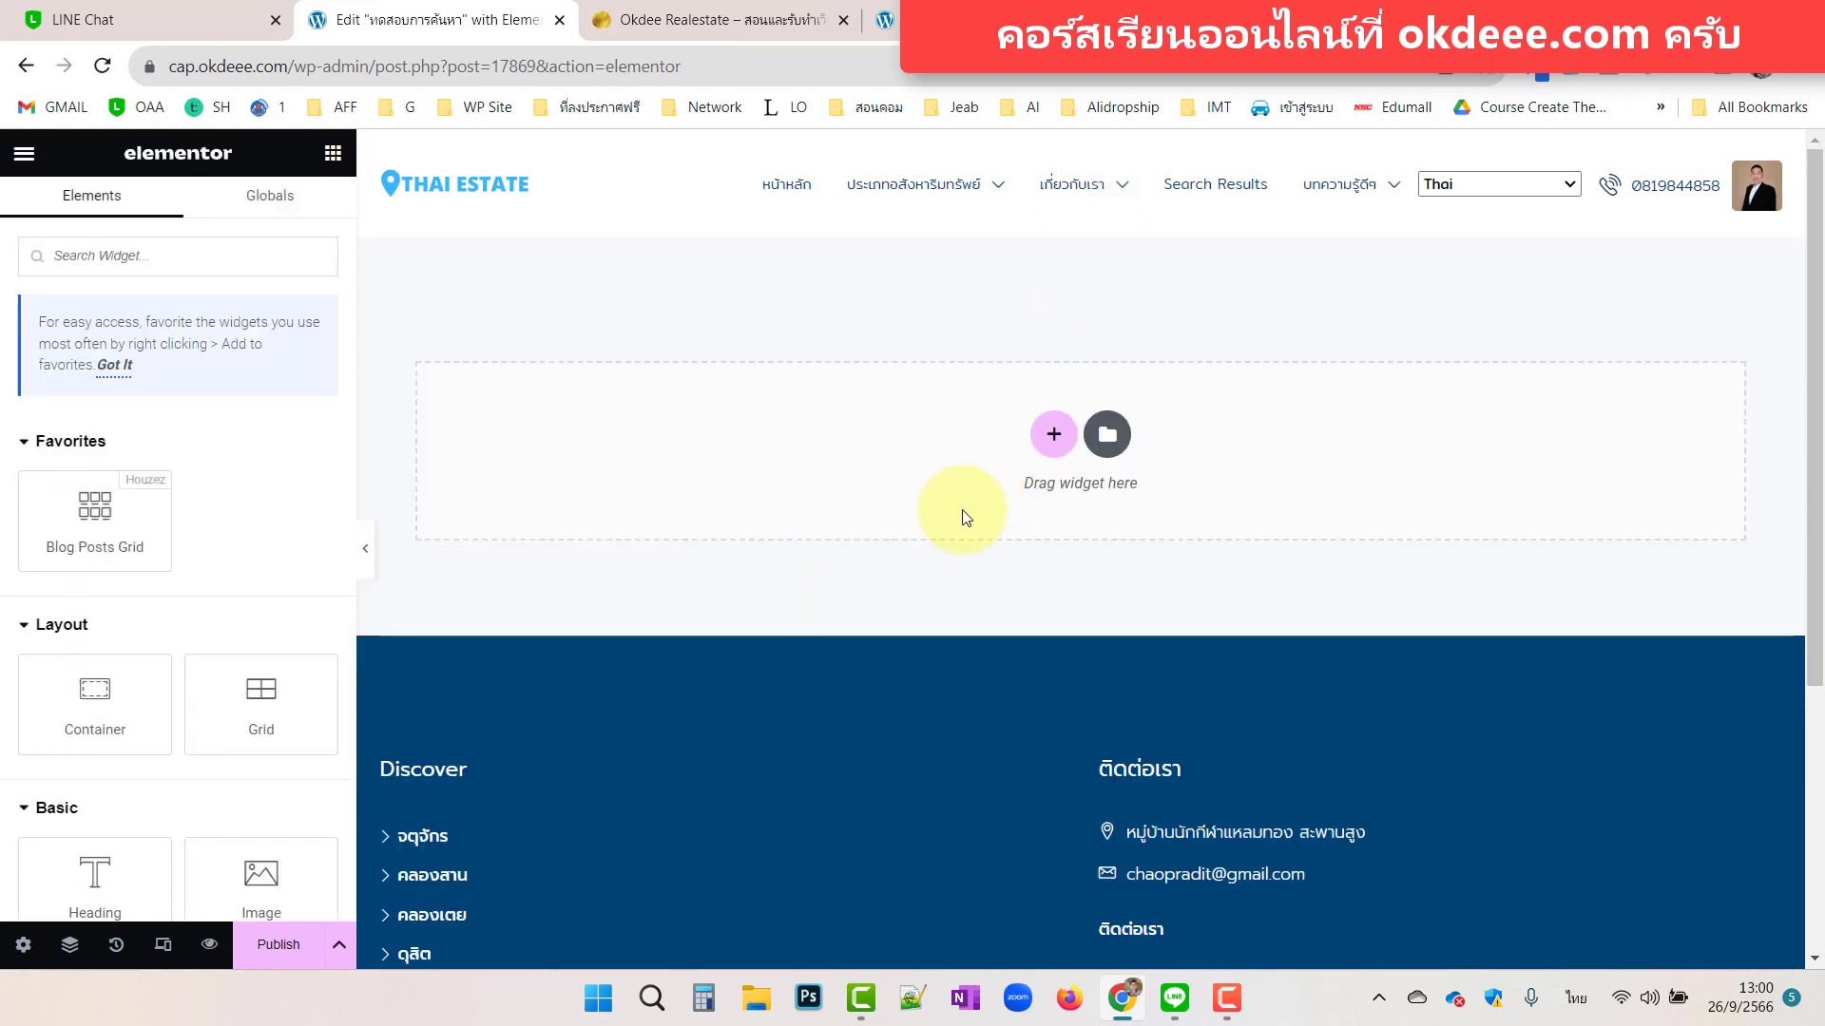
Add a Flexbox container with the single downward-direction structure to the empty page.
{"action": "left_click", "coordinate": [1054, 436]}
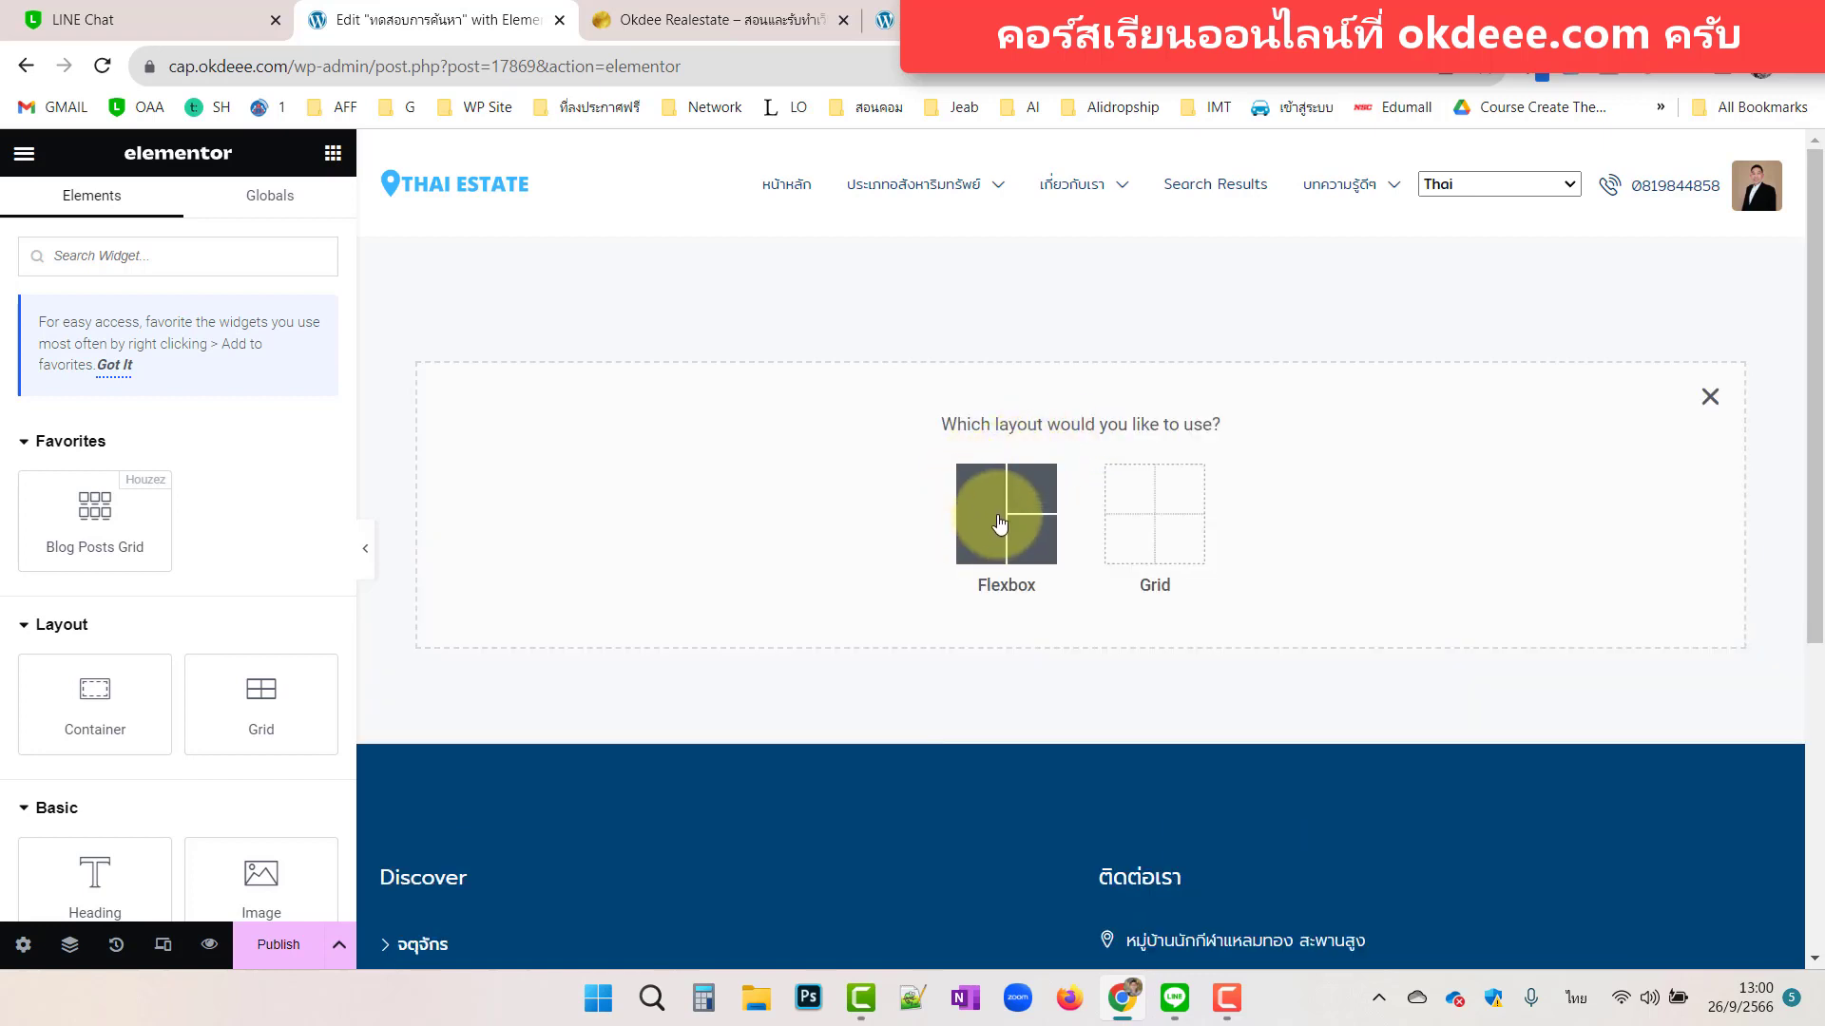
{"action": "left_click", "coordinate": [999, 522]}
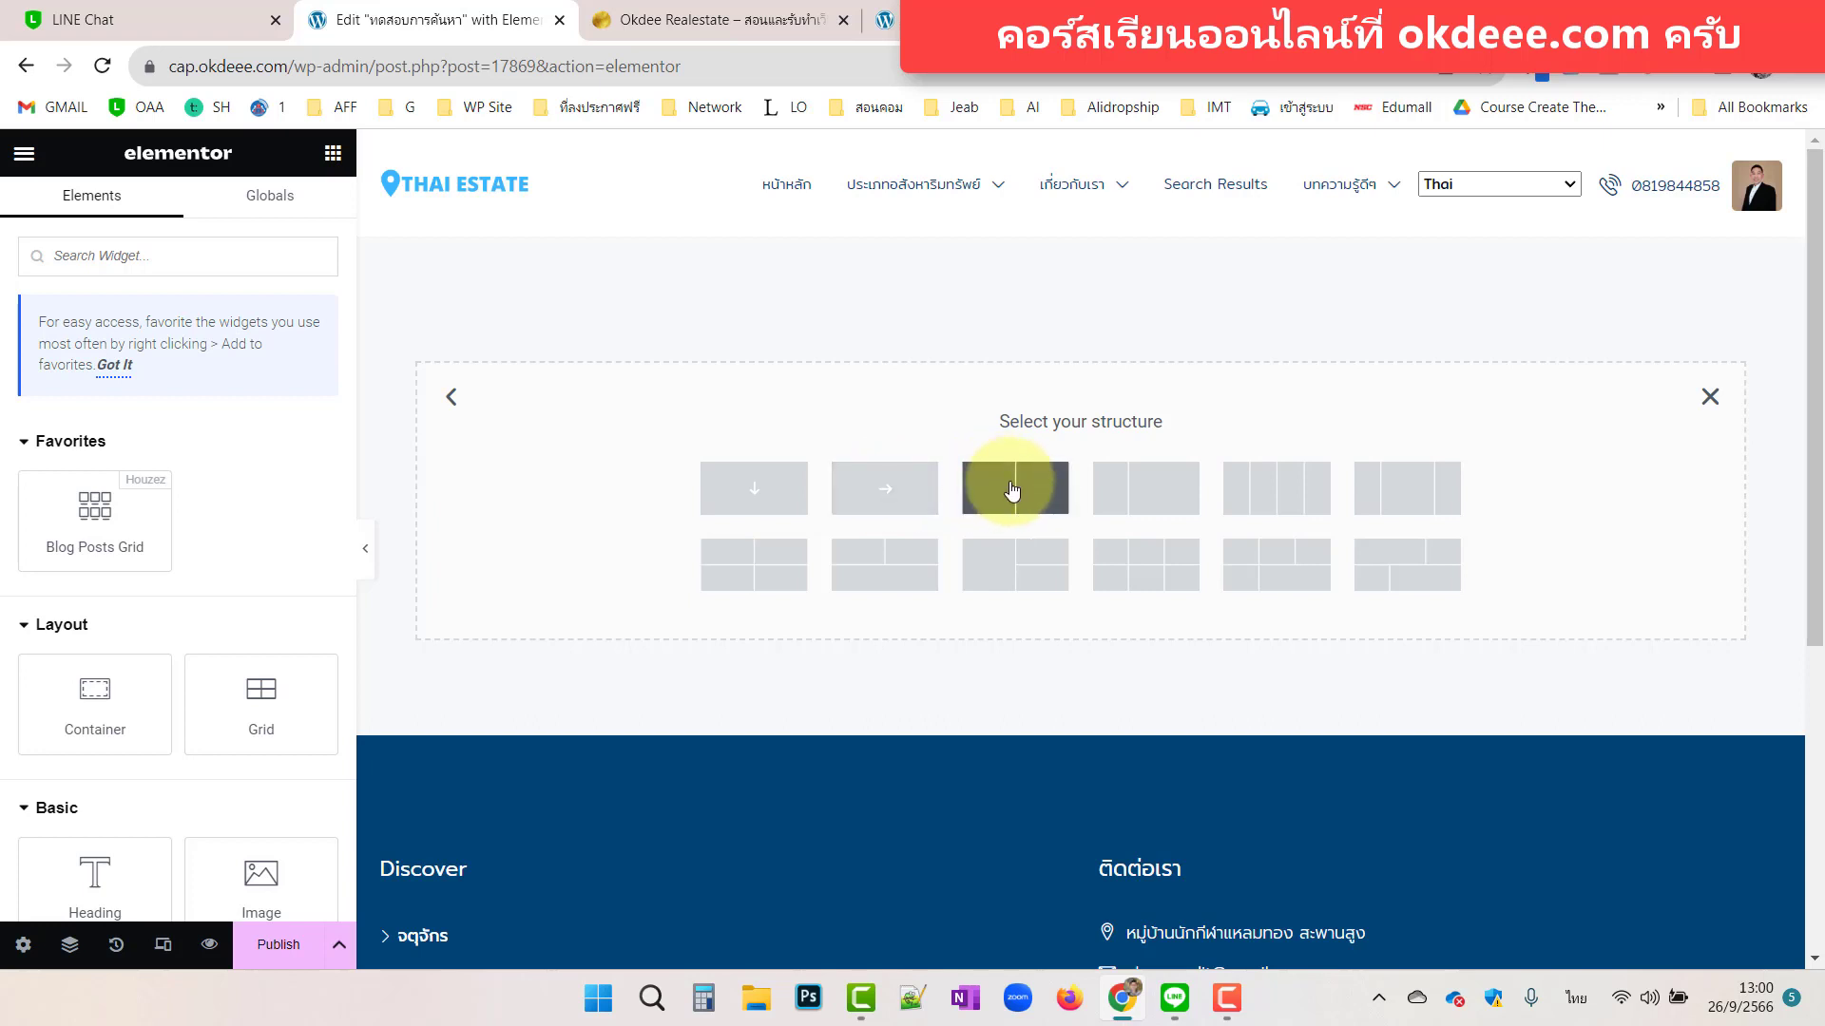
{"action": "left_click", "coordinate": [764, 492]}
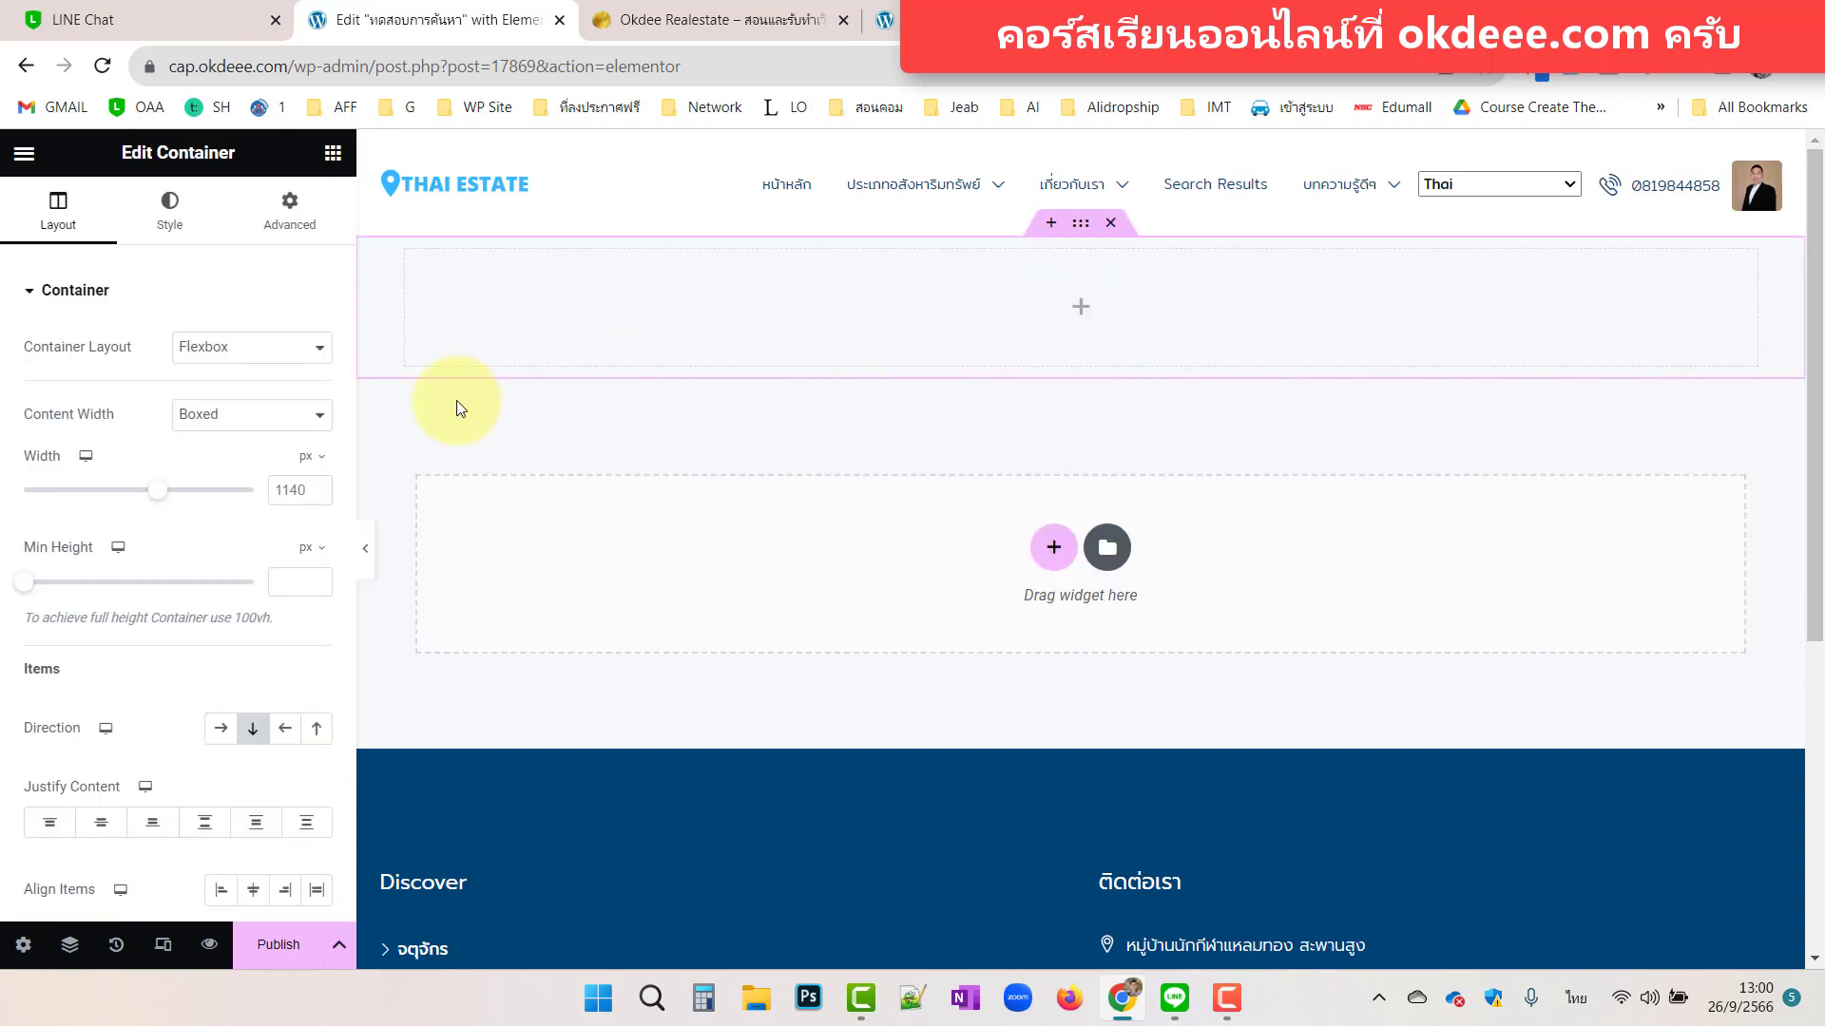
Place a Heading widget from the Basic elements inside the new container.
{"action": "left_click", "coordinate": [333, 153]}
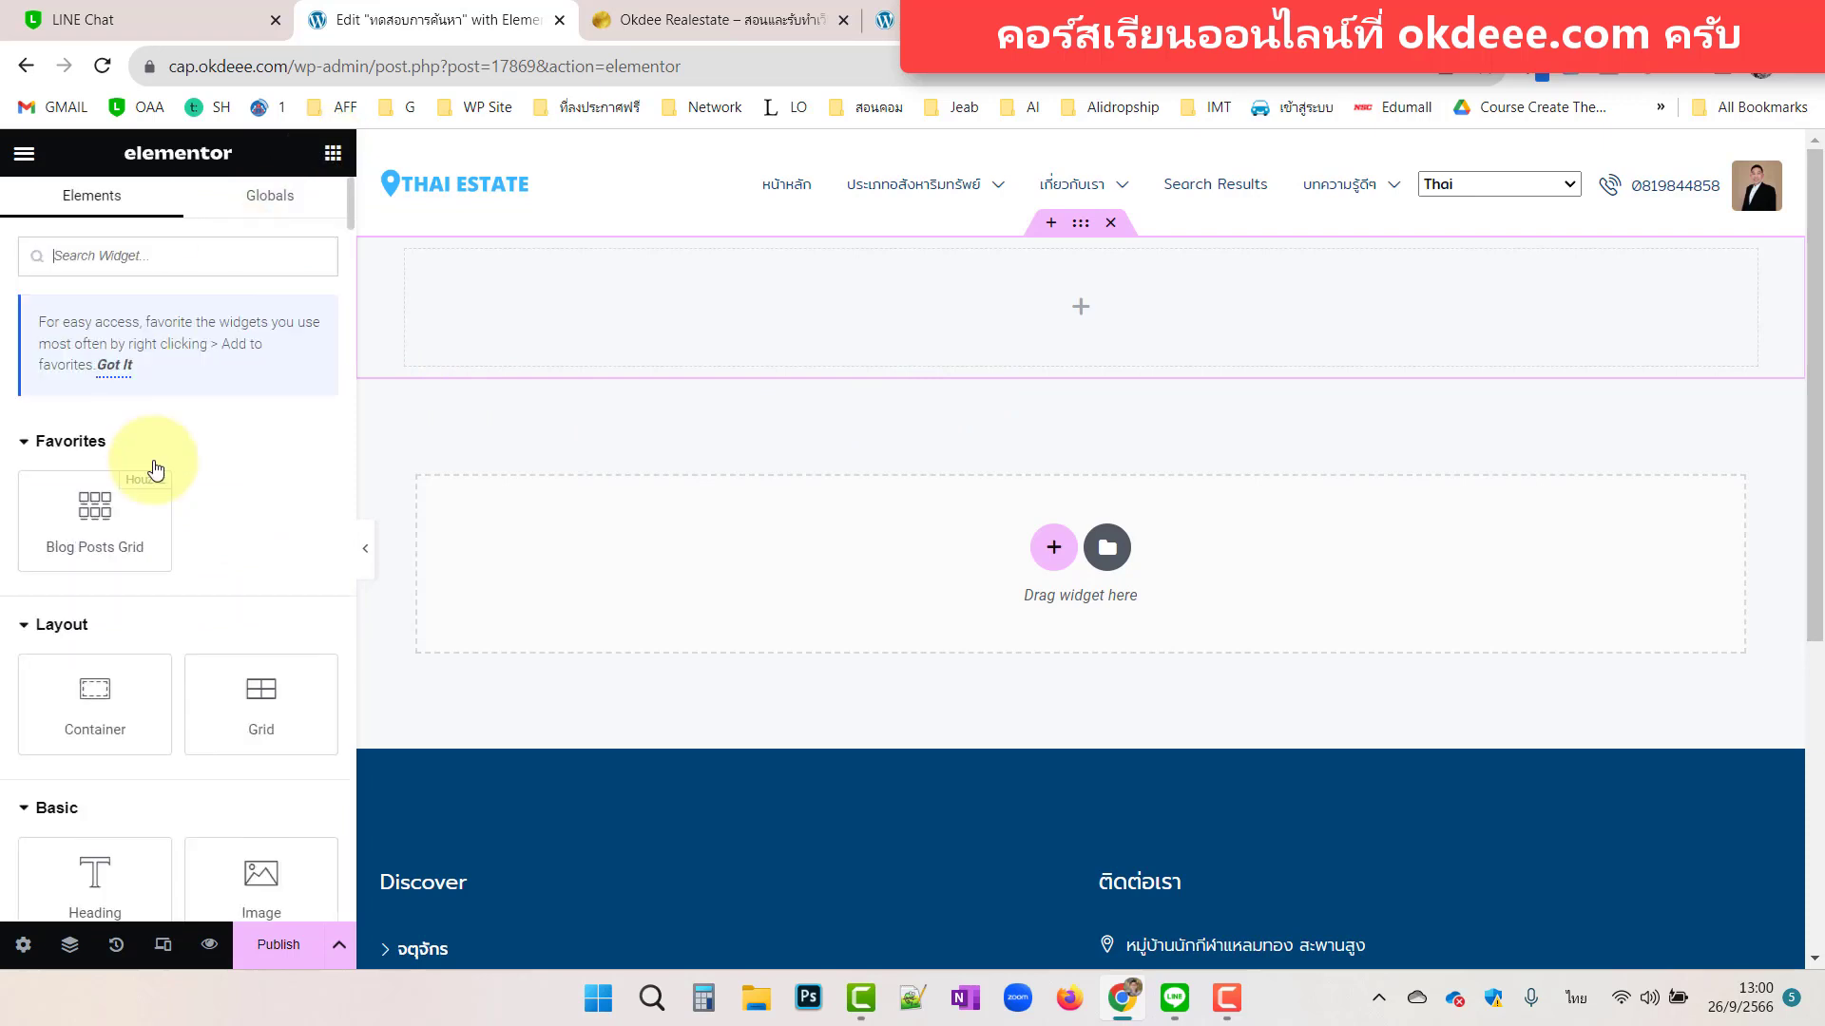
{"action": "left_click", "coordinate": [24, 447]}
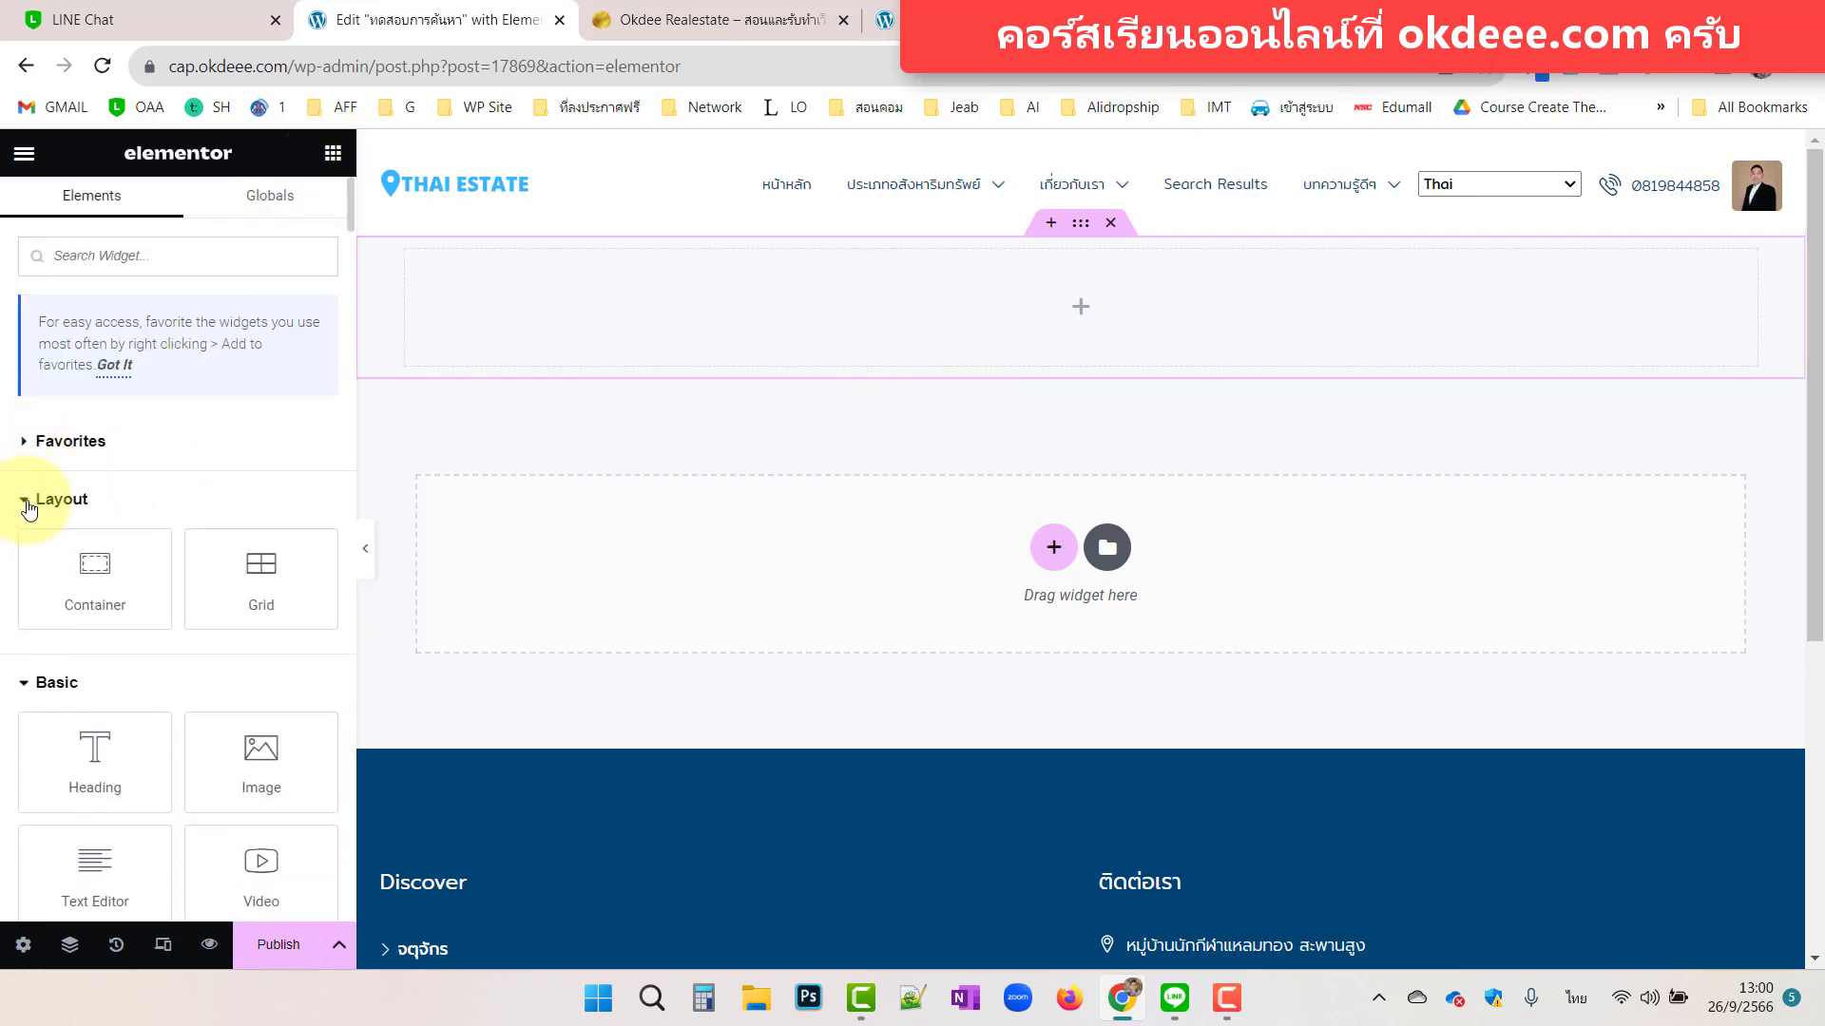
{"action": "left_click", "coordinate": [27, 501]}
{"action": "scroll", "coordinate": [19, 518], "scroll_direction": "down", "scroll_amount": 3}
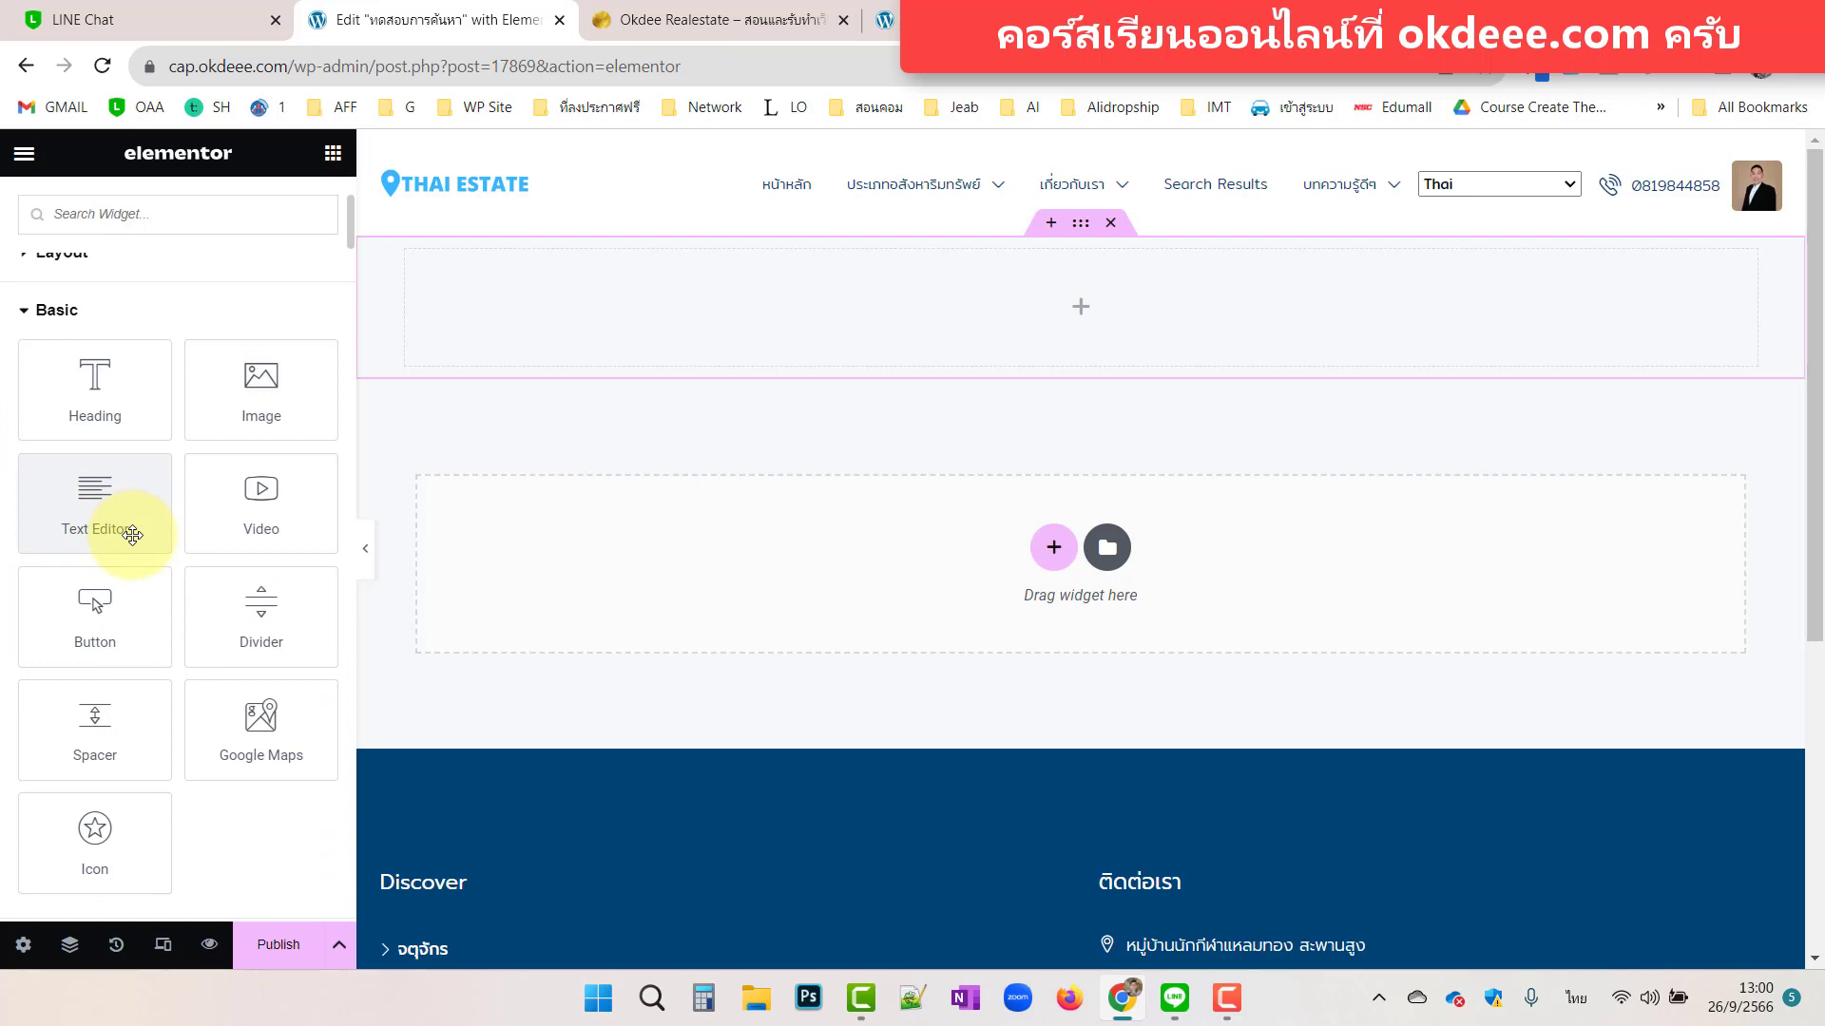
{"action": "scroll", "coordinate": [133, 535], "scroll_direction": "up", "scroll_amount": 3}
{"action": "left_click", "coordinate": [29, 558]}
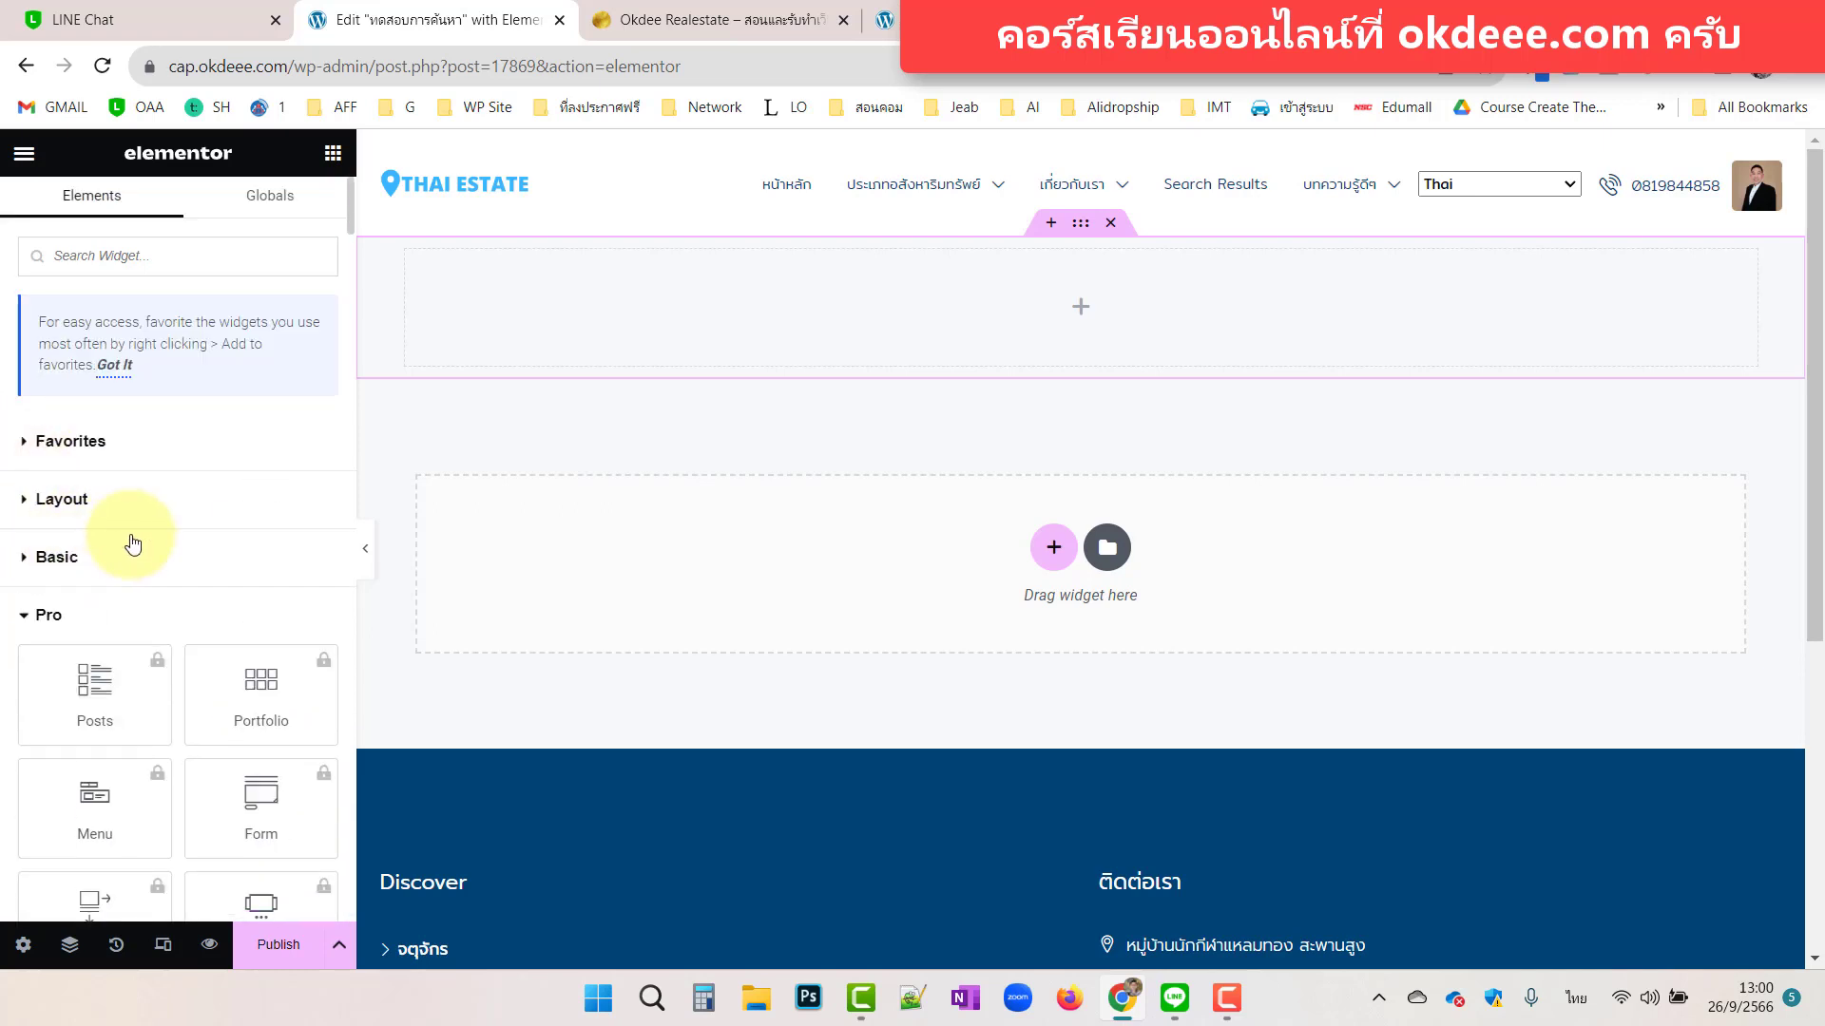
{"action": "left_click", "coordinate": [53, 558]}
{"action": "left_click_drag", "start_coordinate": [100, 608], "coordinate": [551, 304]}
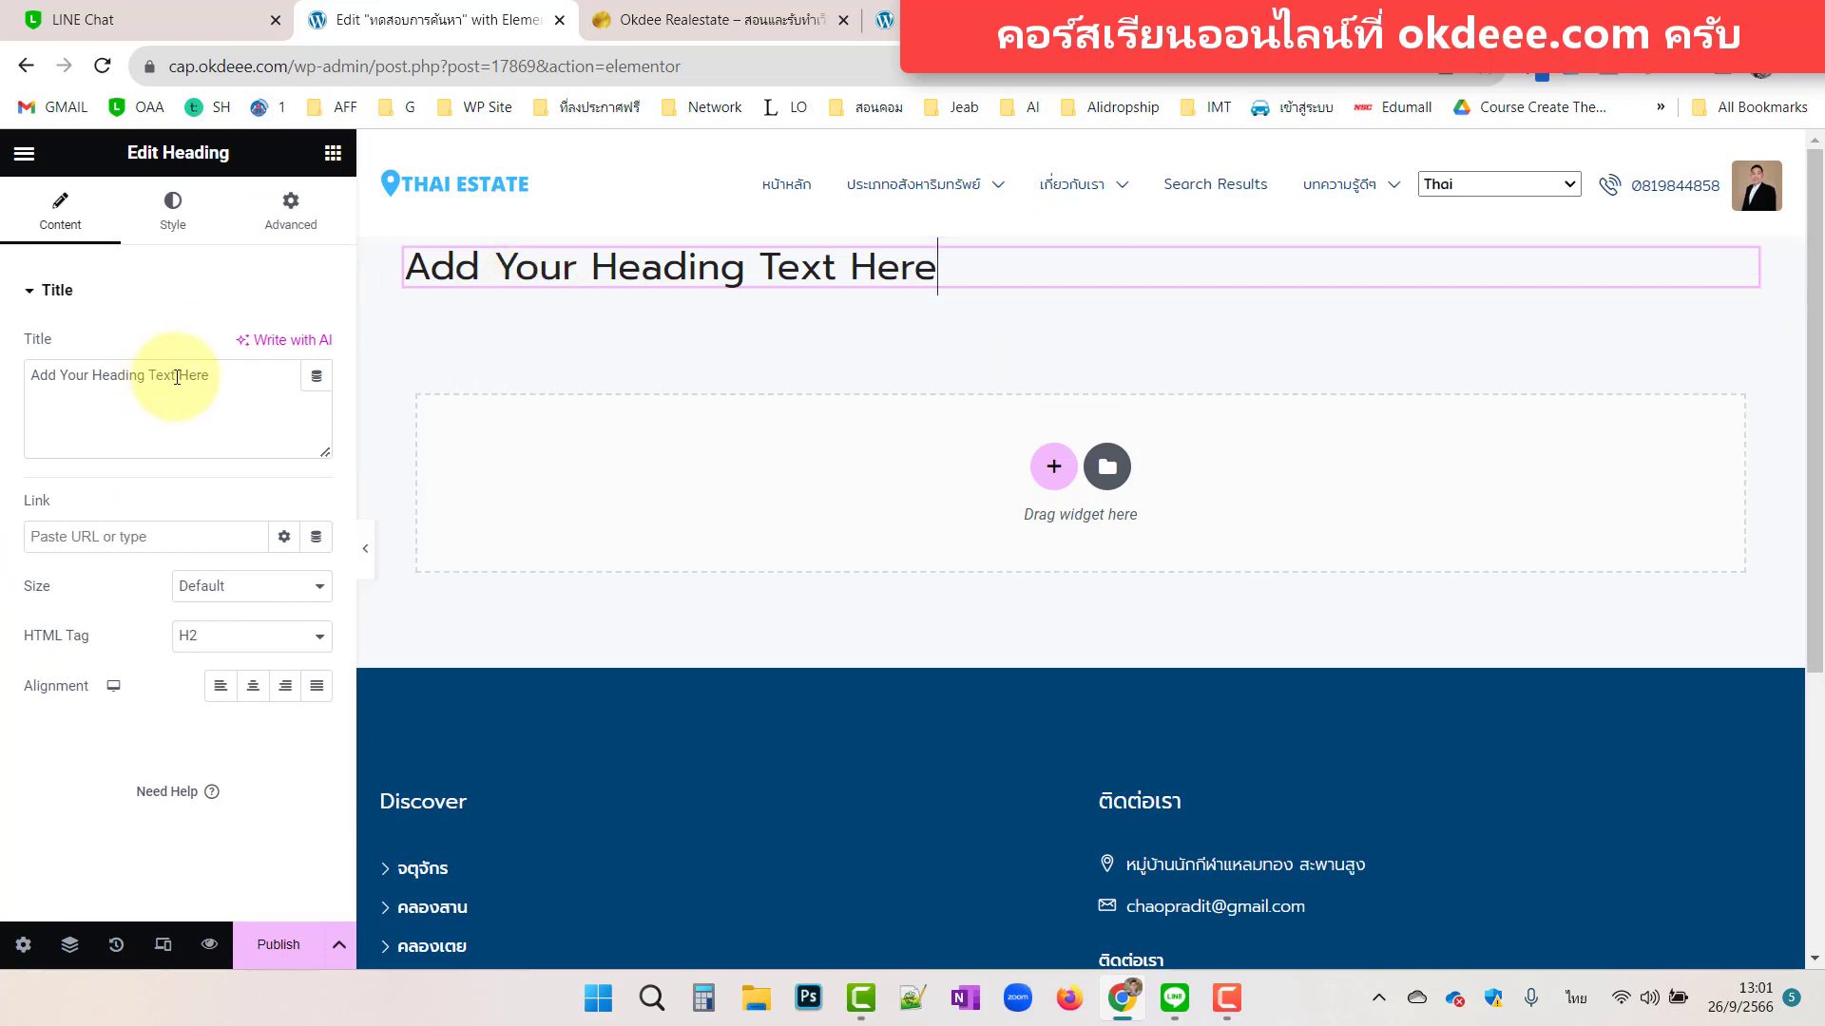
Replace the heading's placeholder text with "ปรับแต่งการค้นหานะจ๊ะ".
{"action": "left_click_drag", "start_coordinate": [232, 374], "coordinate": [5, 379]}
{"action": "type", "text": "บ"}
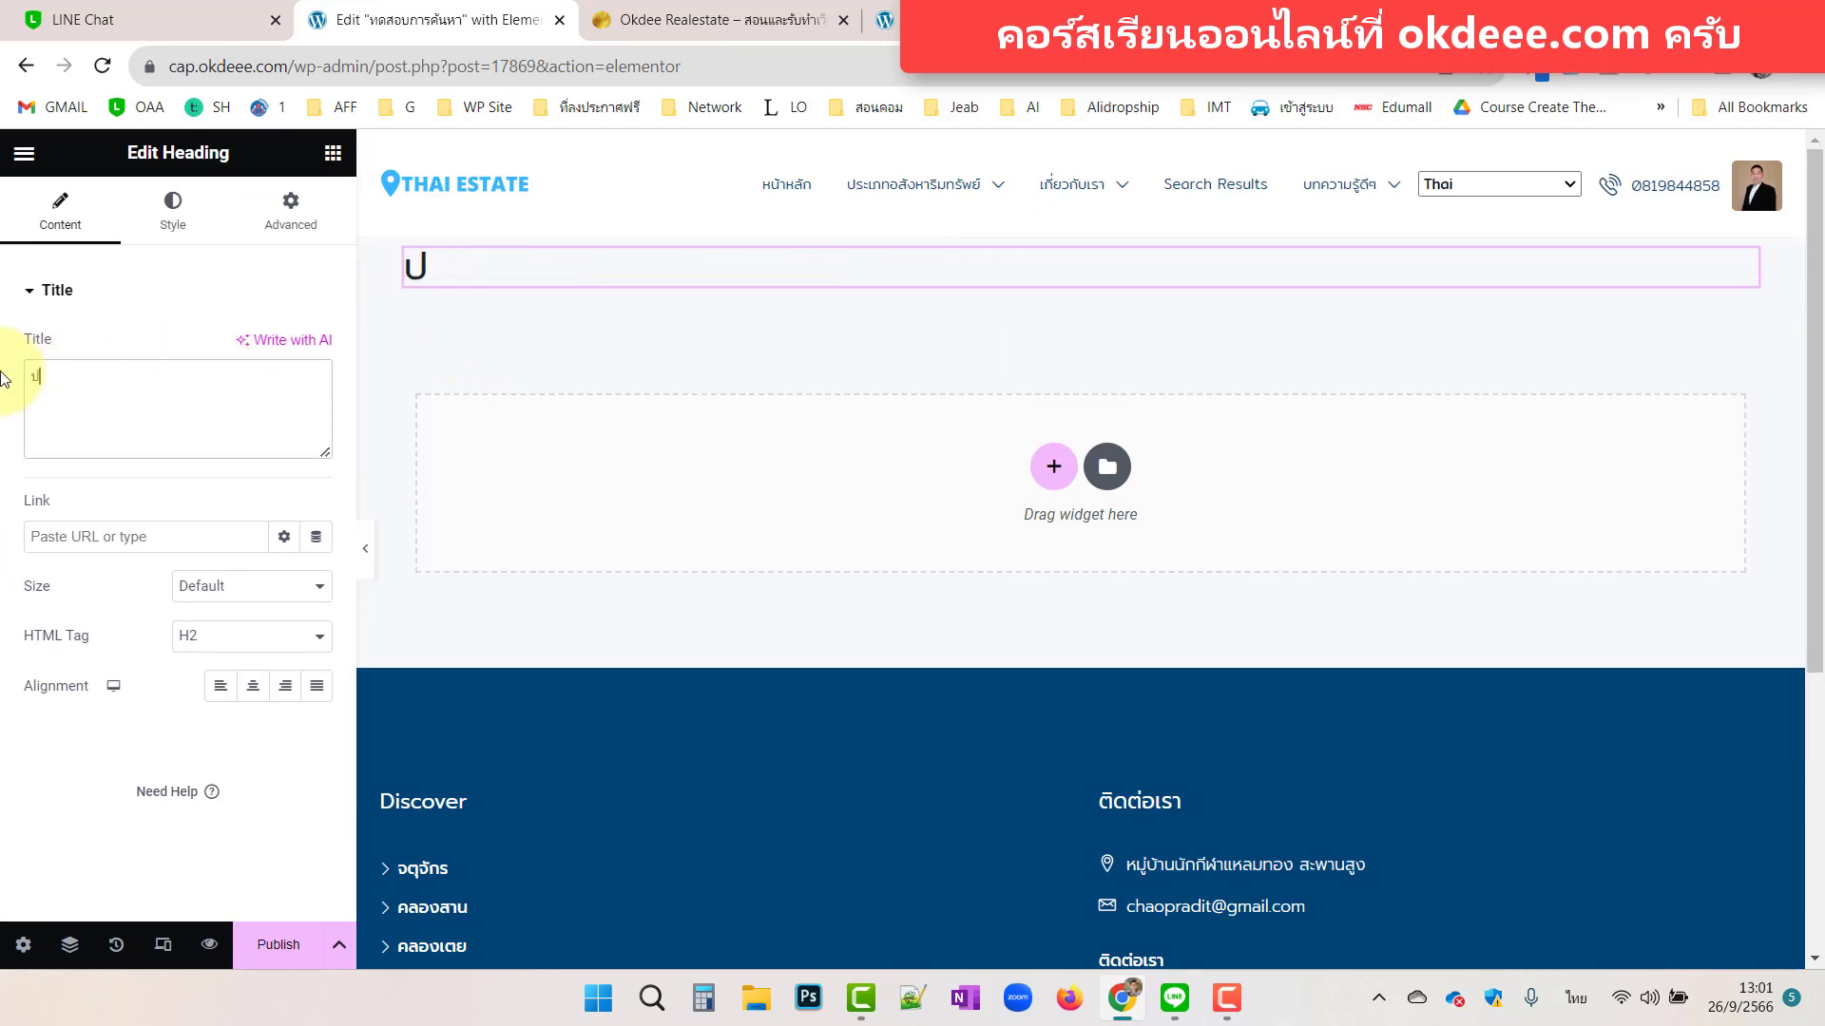
{"action": "type", "text": "รั"}
{"action": "key", "text": "BackSpace"}
{"action": "key", "text": "BackSpace"}
{"action": "key", "text": "BackSpace"}
{"action": "type", "text": "ปรับแต่งการค้นหานะจ๊ะ"}
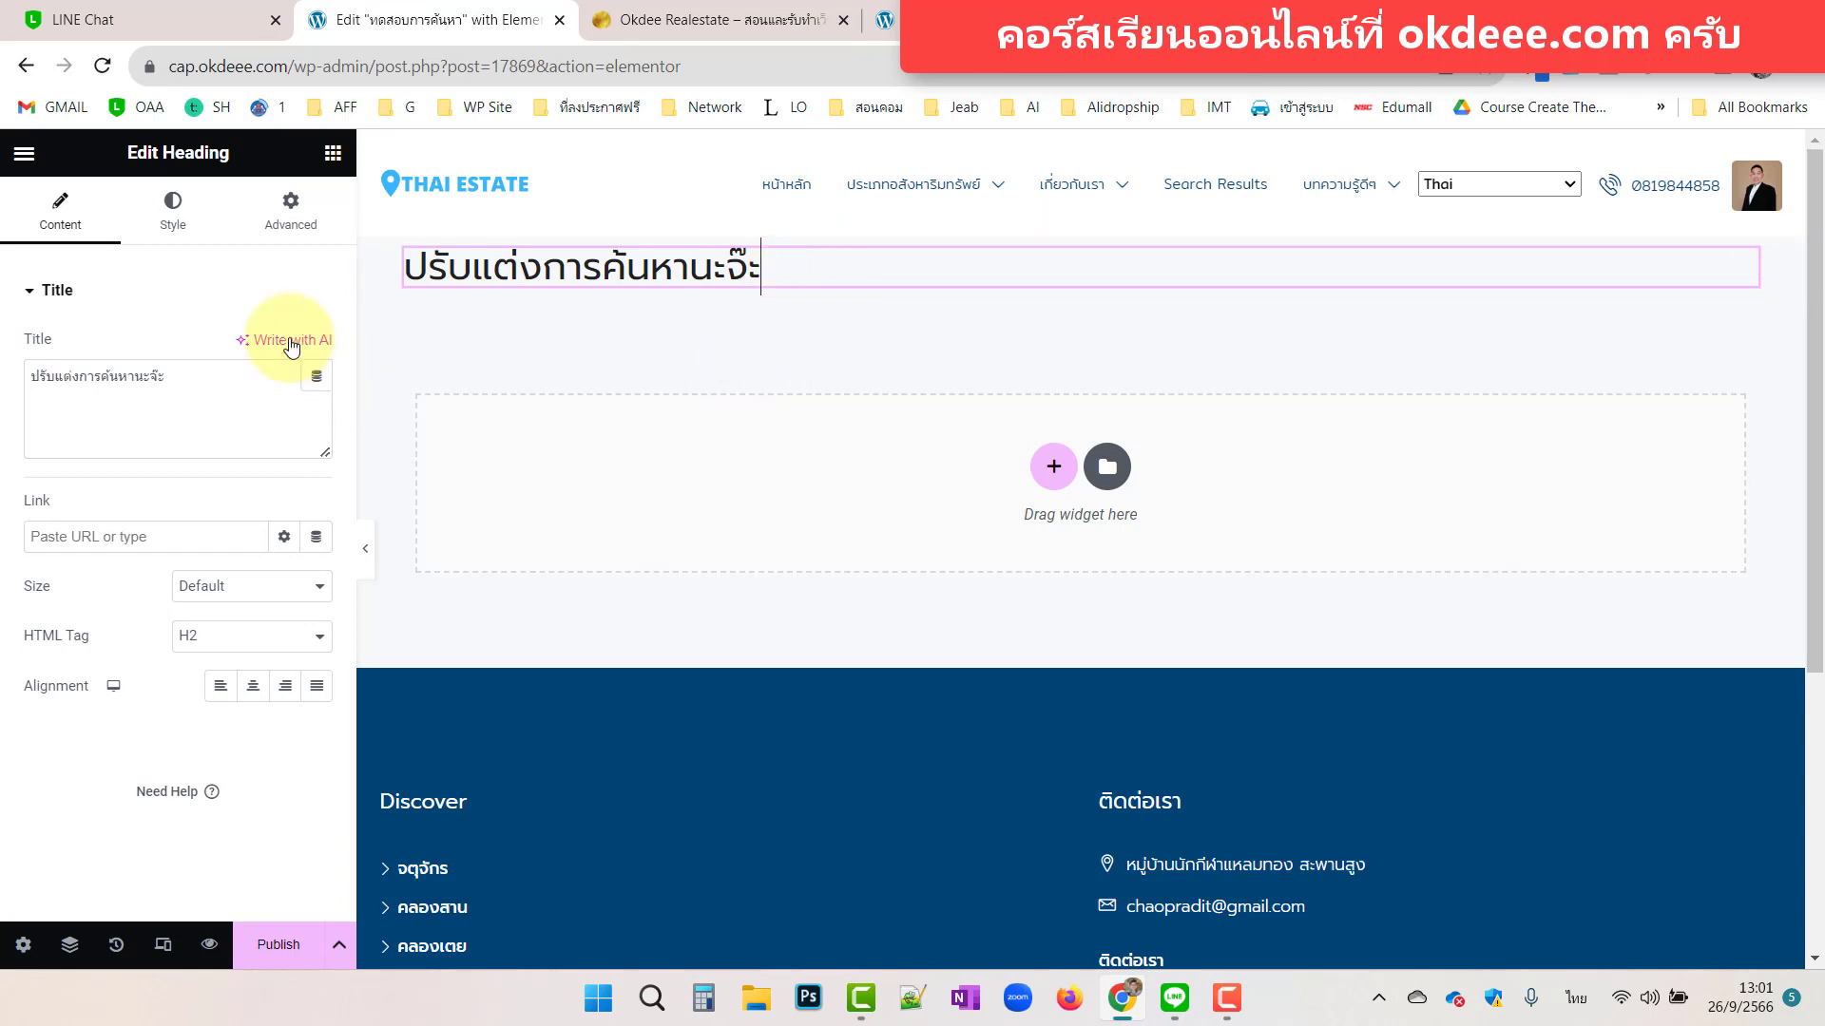
Place the Search Builder widget from Houzez Elements below the heading in the container.
{"action": "left_click", "coordinate": [332, 154]}
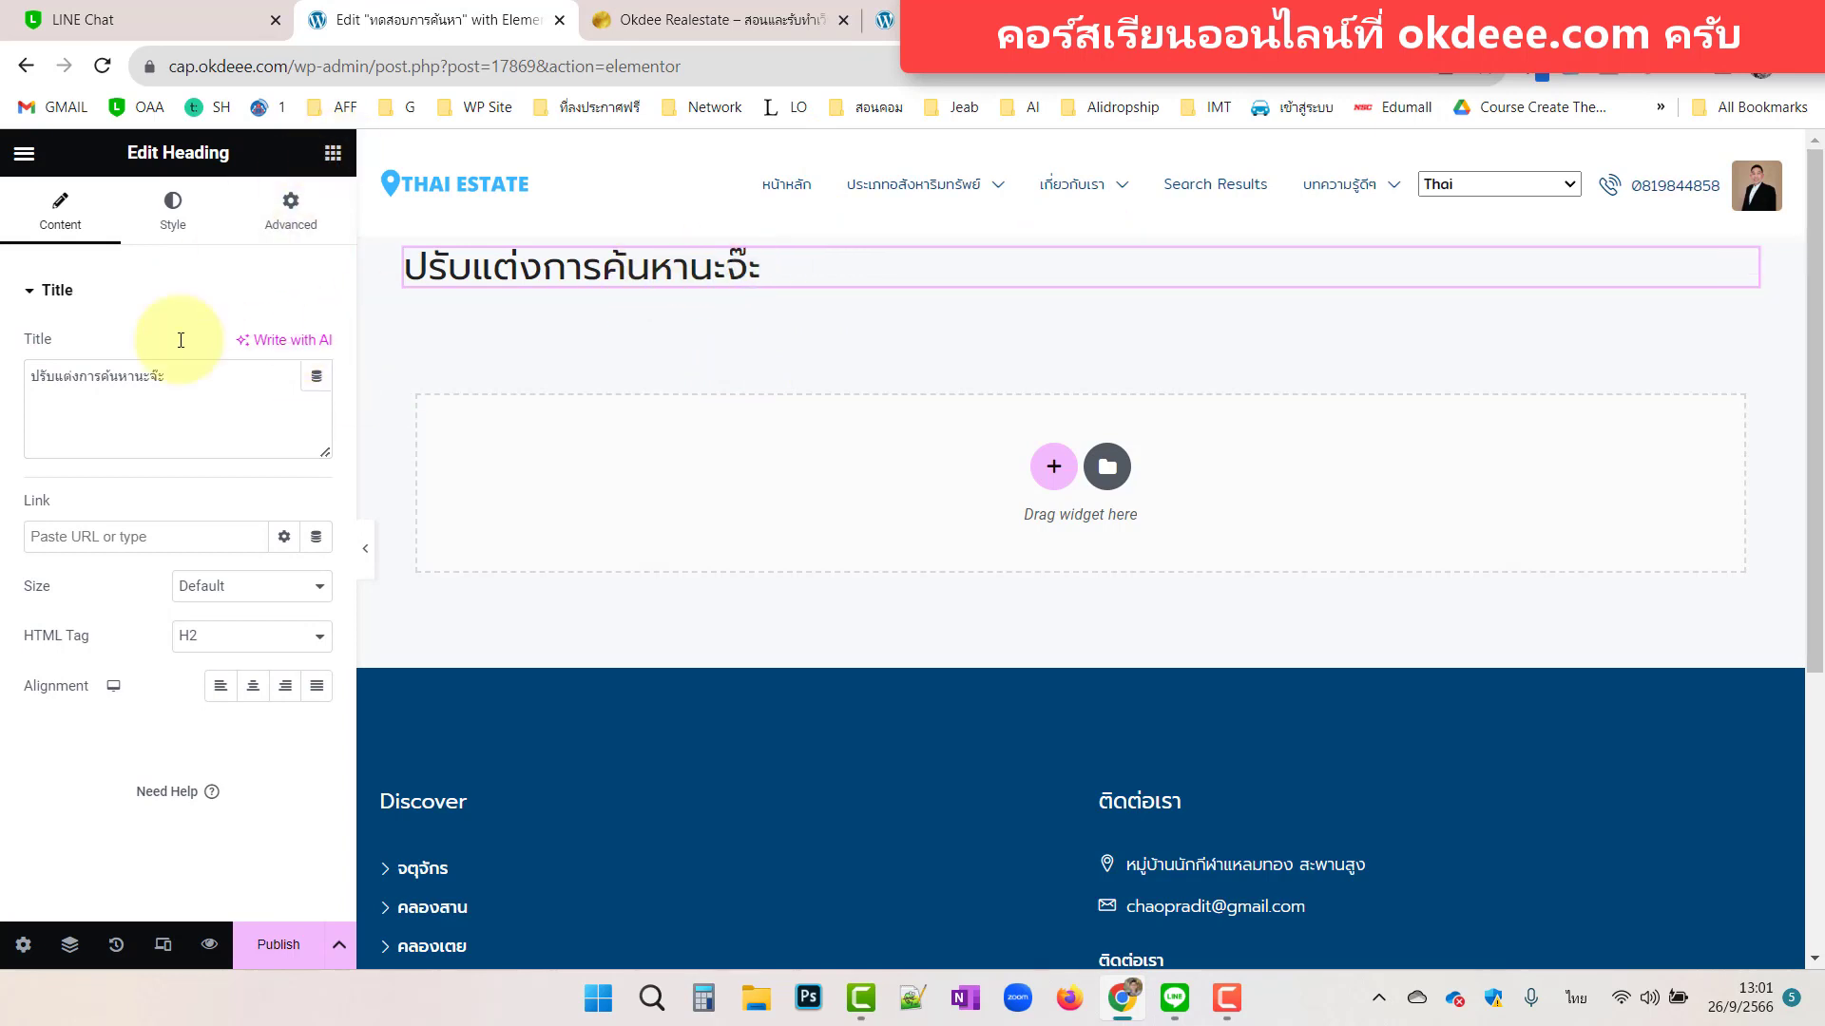
{"action": "left_click", "coordinate": [27, 565]}
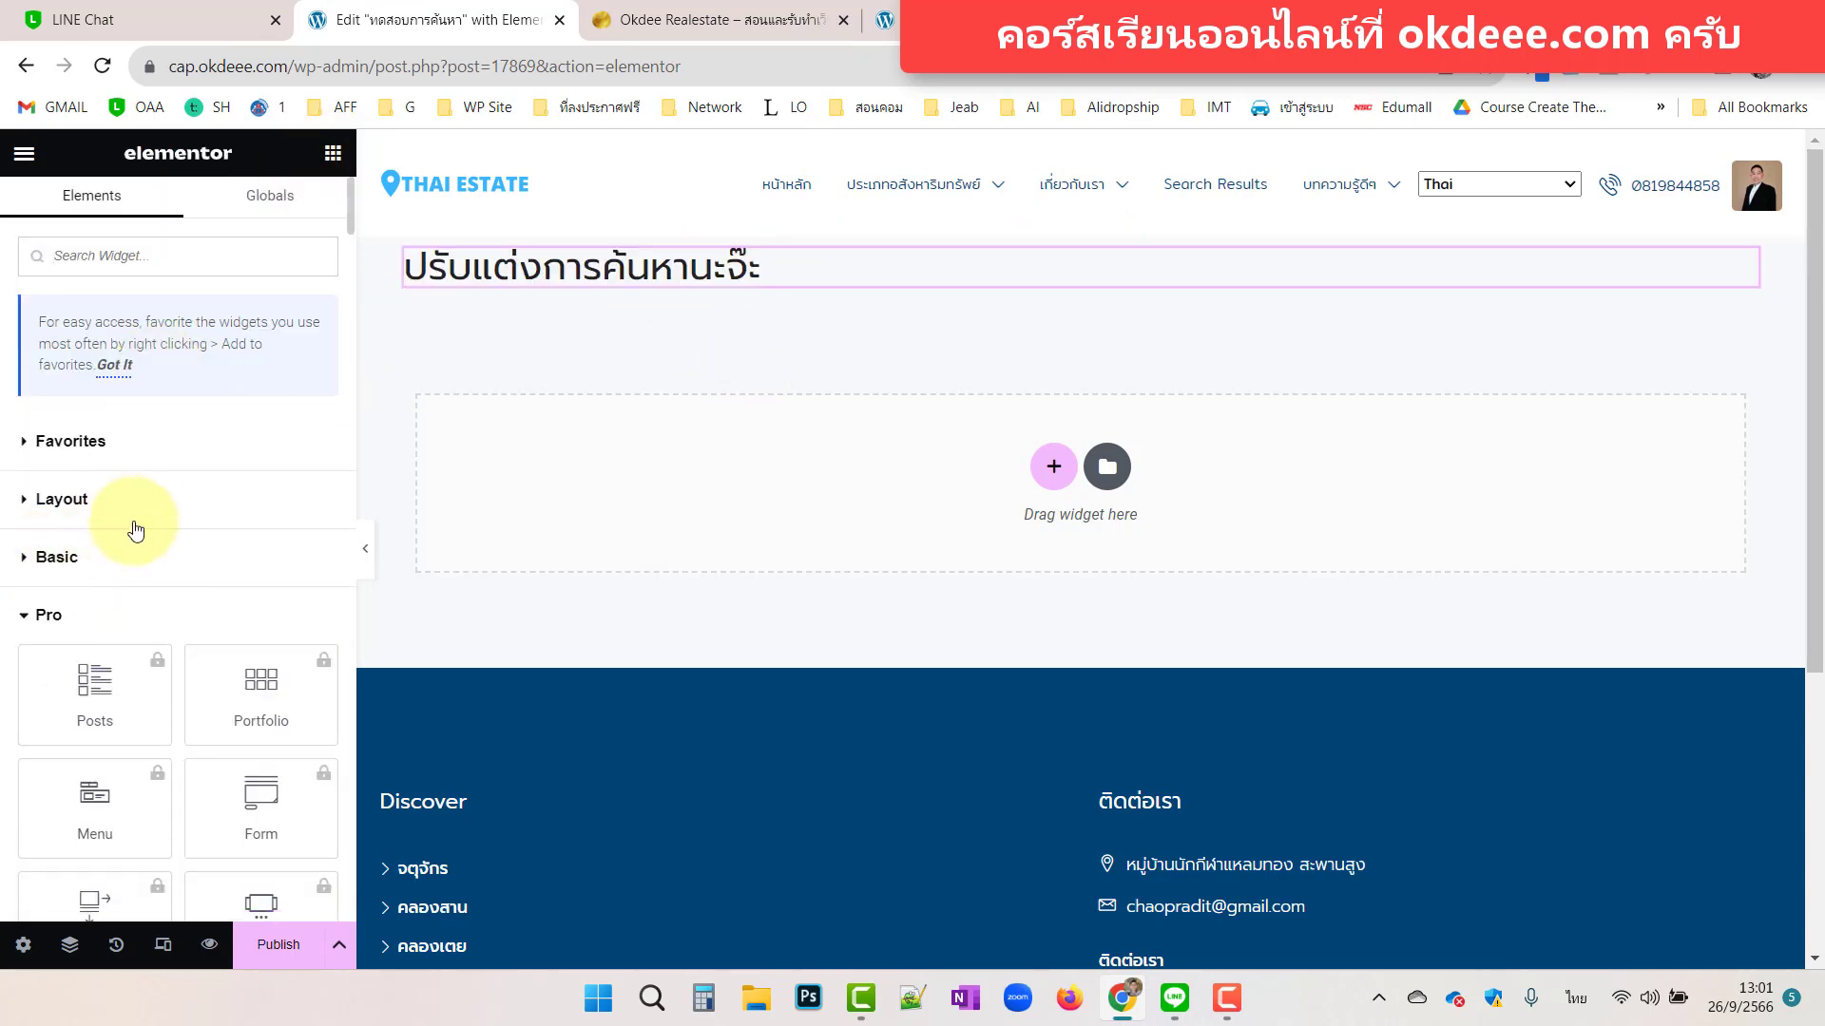
{"action": "scroll", "coordinate": [95, 495], "scroll_direction": "down", "scroll_amount": 3}
{"action": "left_click", "coordinate": [27, 370]}
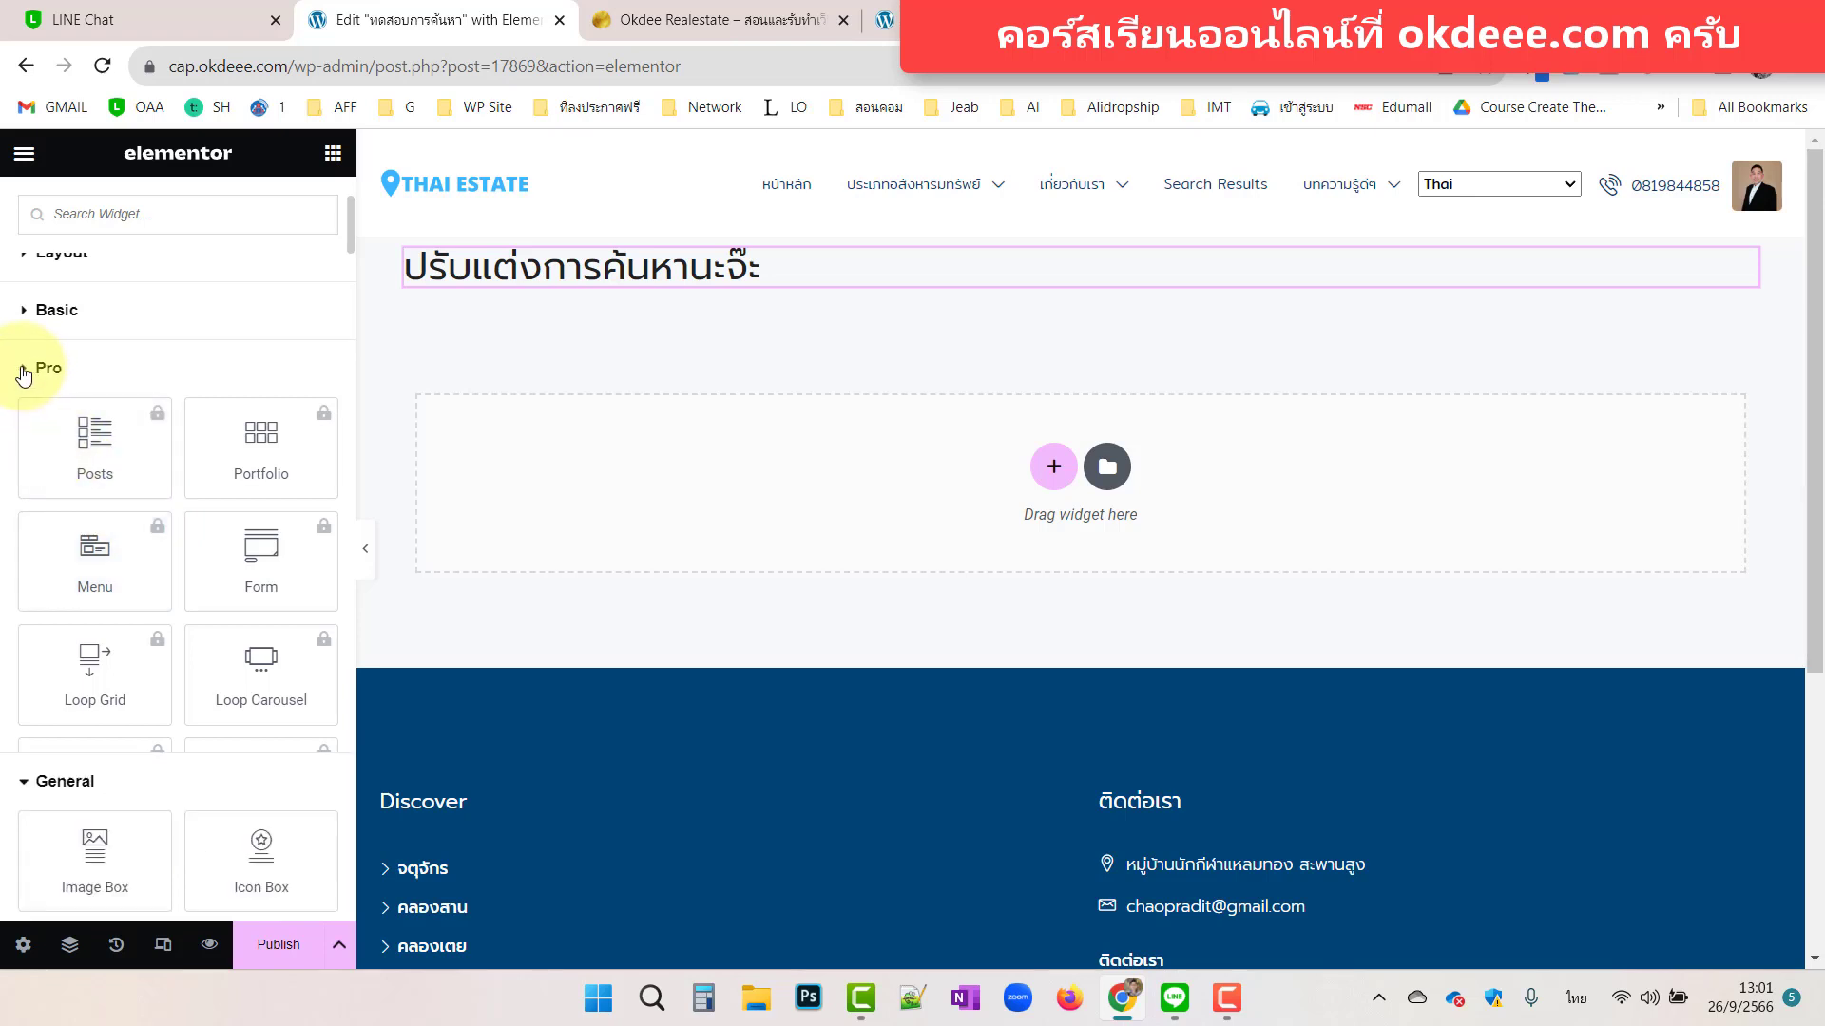
{"action": "left_click", "coordinate": [23, 429]}
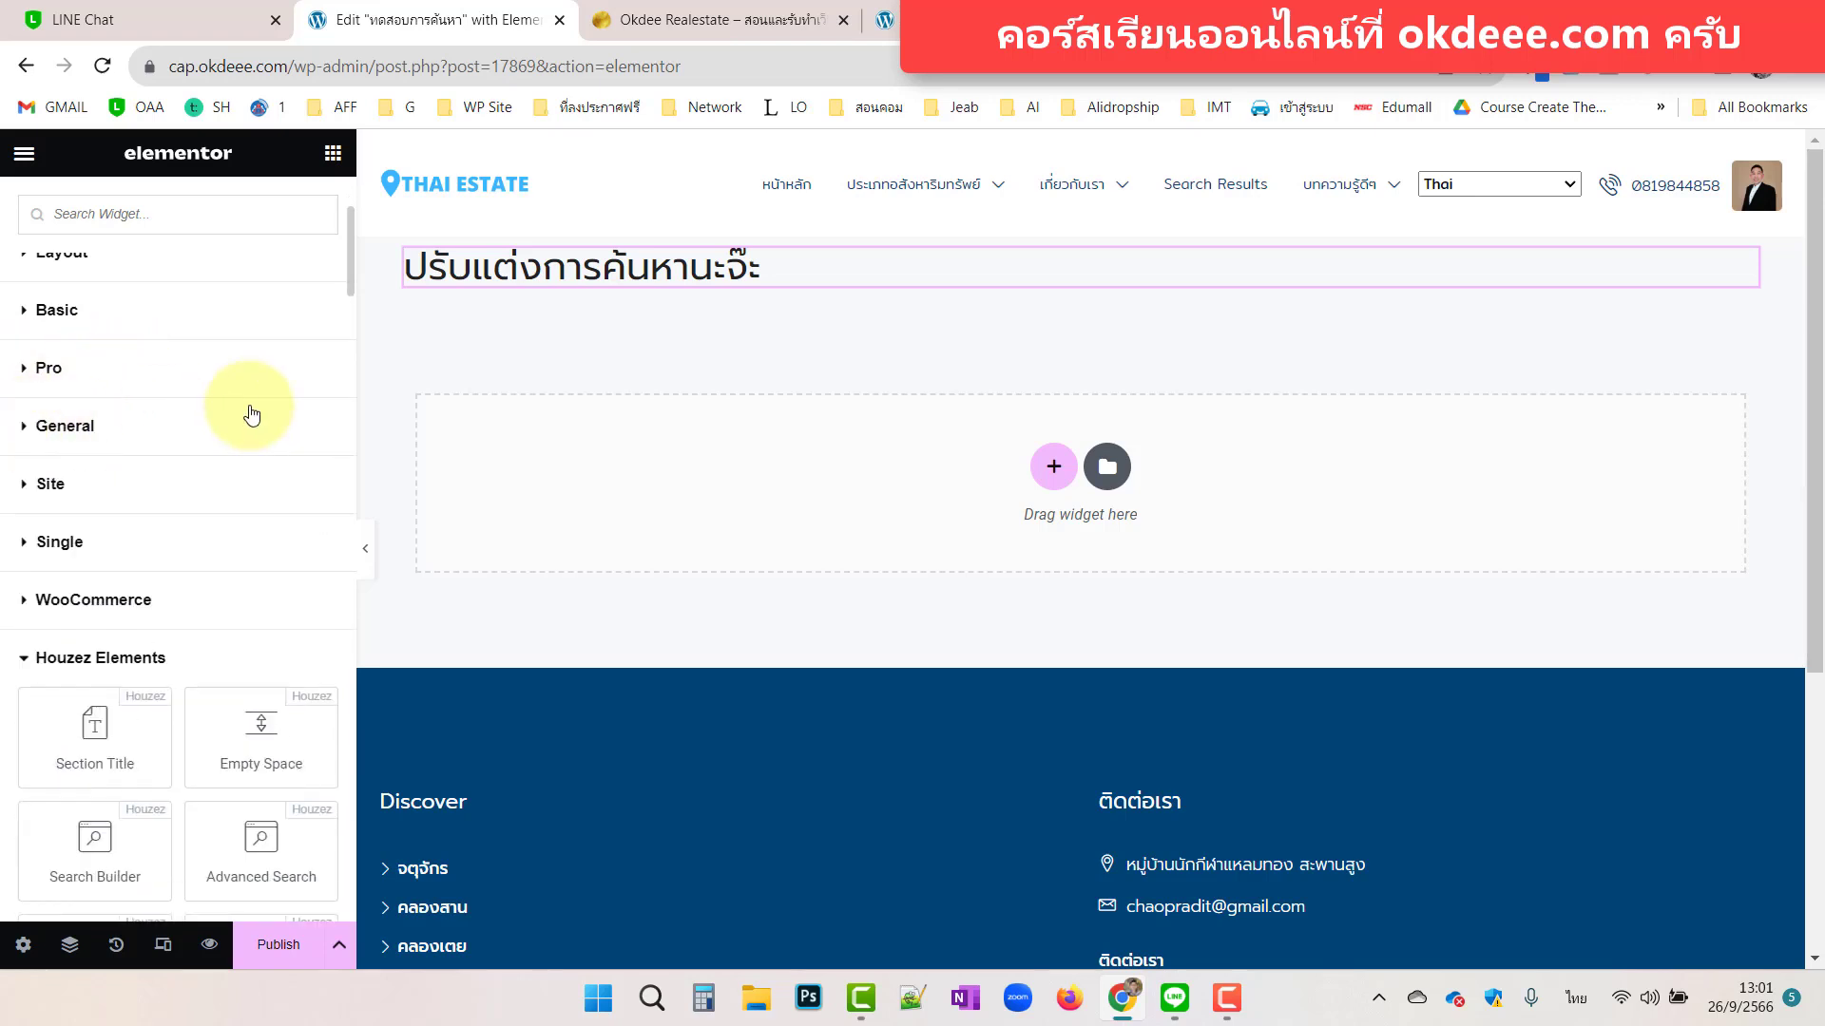
{"action": "scroll", "coordinate": [244, 409], "scroll_direction": "down", "scroll_amount": 5}
{"action": "scroll", "coordinate": [238, 419], "scroll_direction": "up", "scroll_amount": 3}
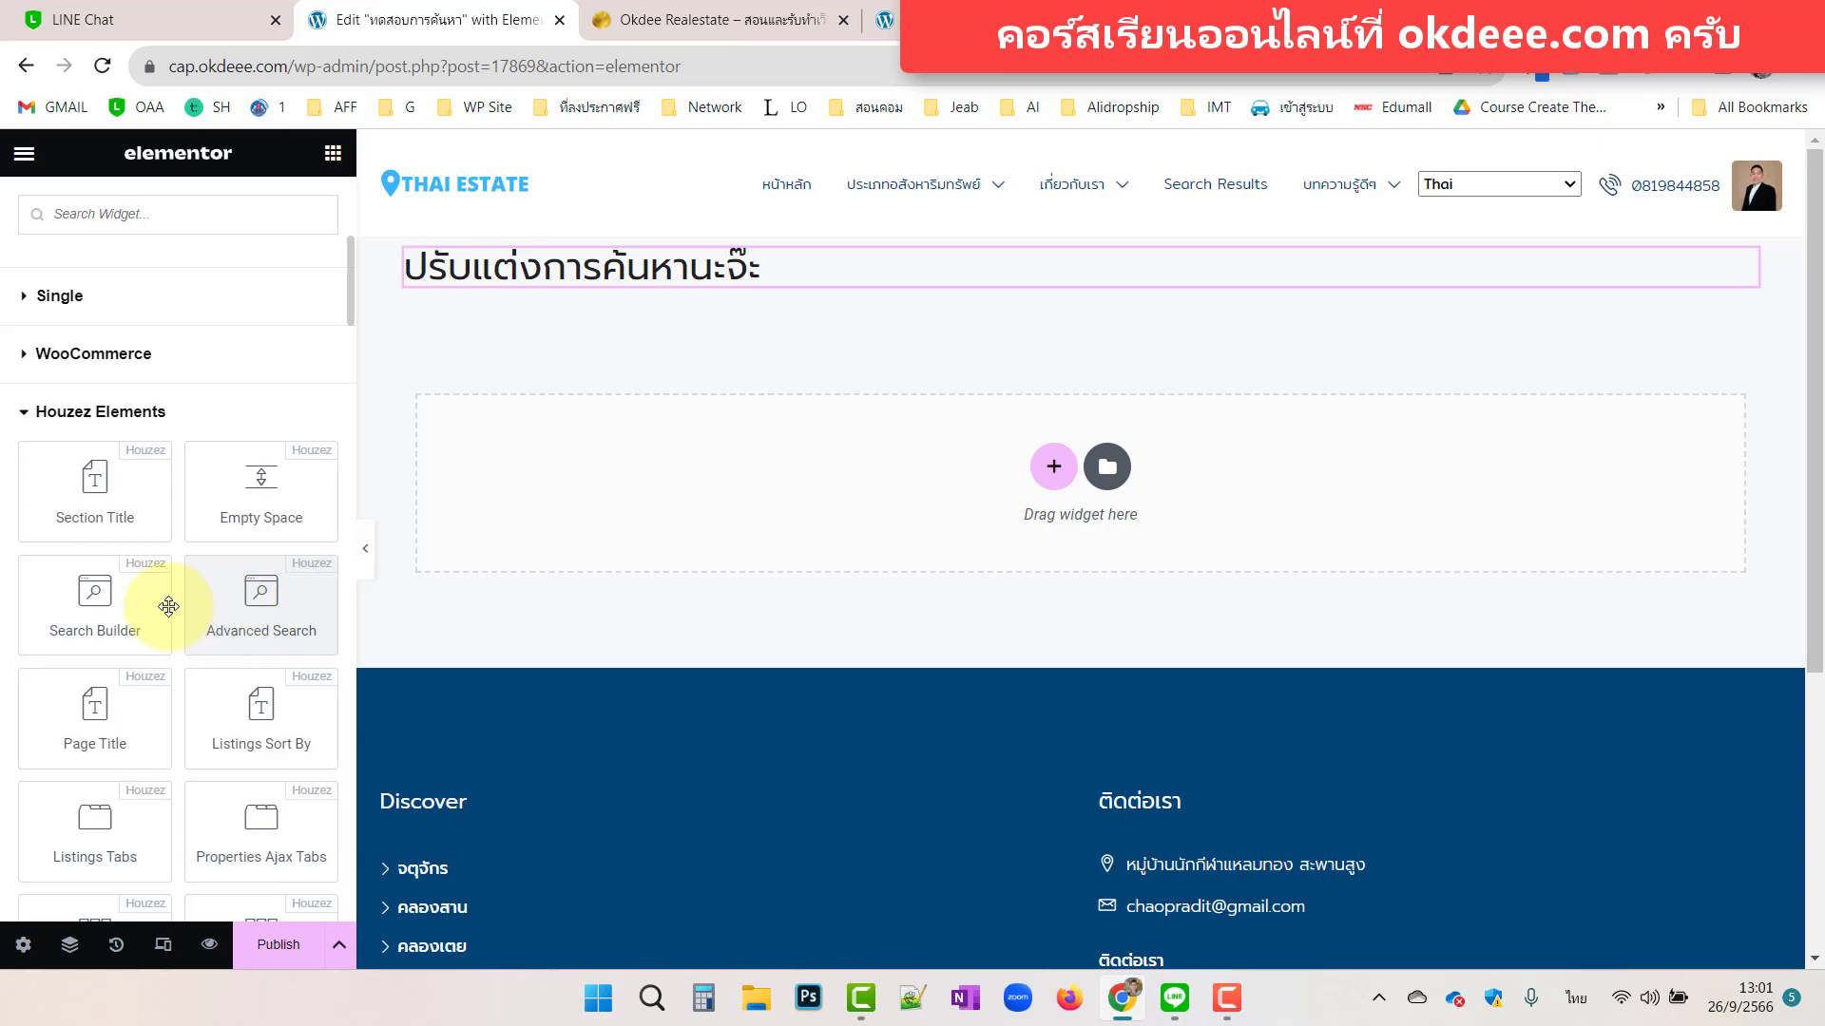
{"action": "left_click_drag", "start_coordinate": [96, 601], "coordinate": [592, 403]}
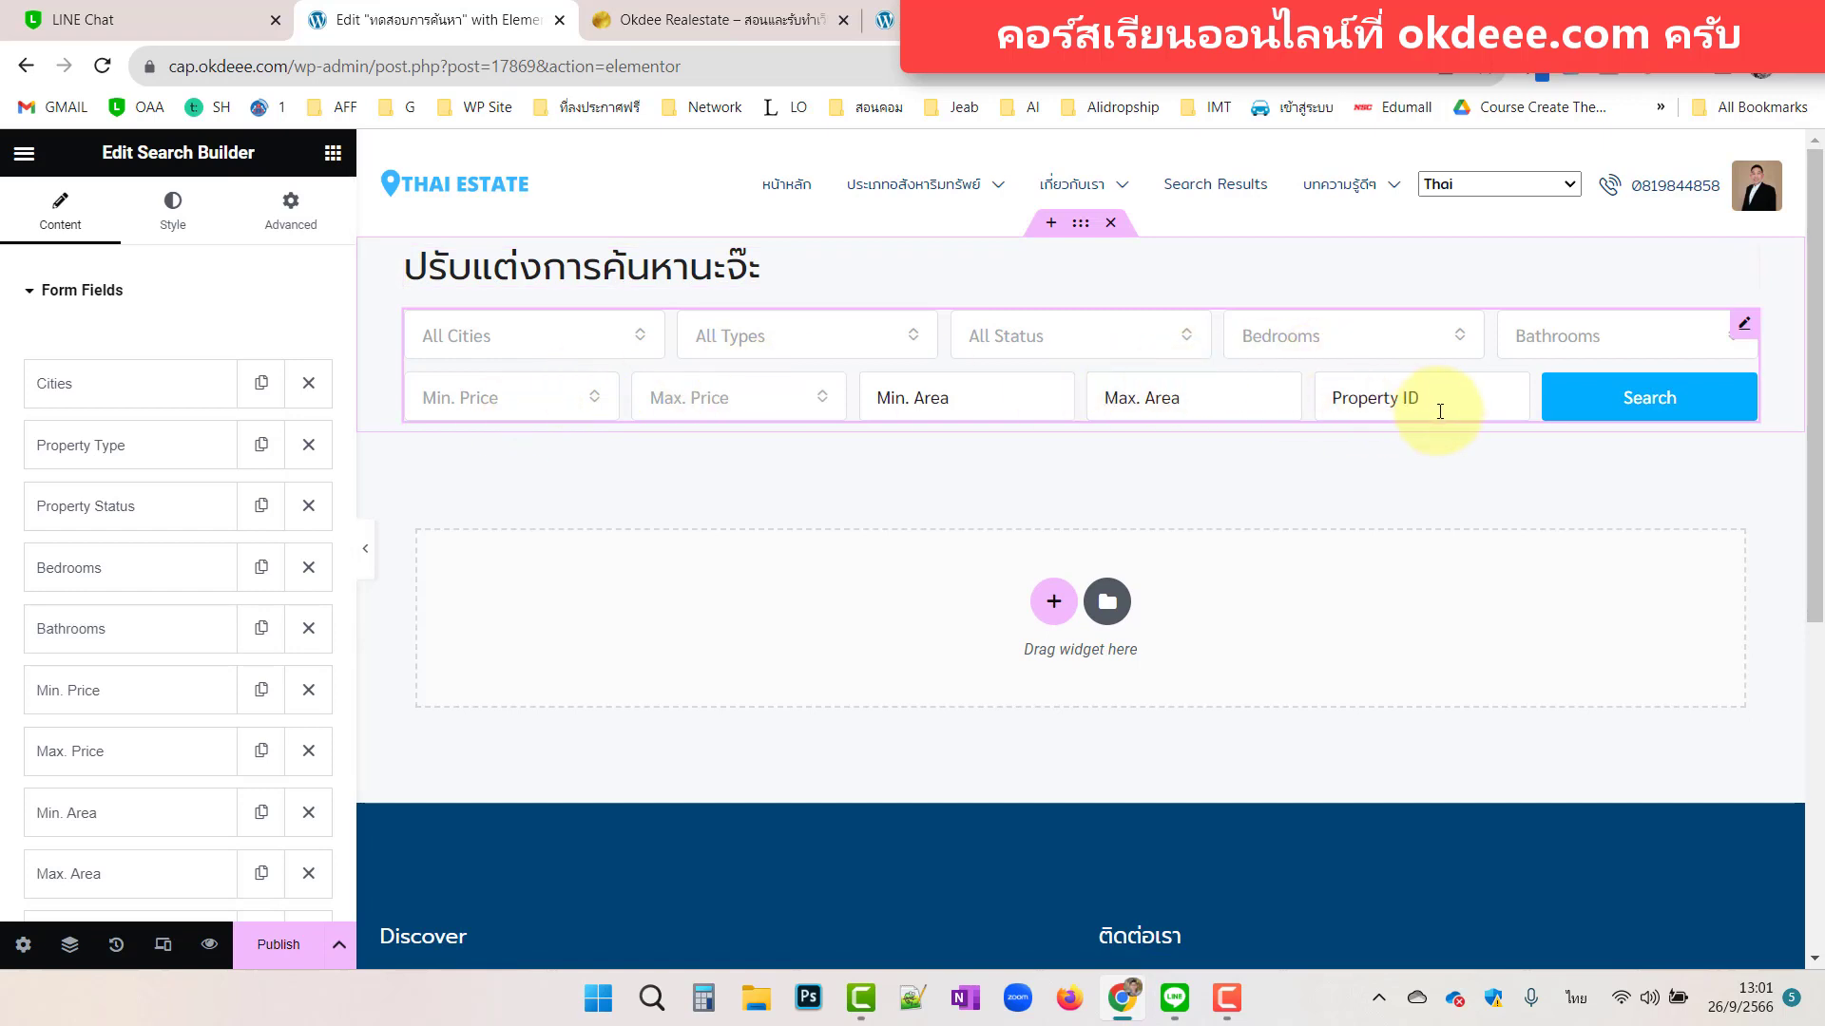
Place the Houzez Advanced Search widget below the Search Builder form in the same container.
{"action": "left_click", "coordinate": [332, 152]}
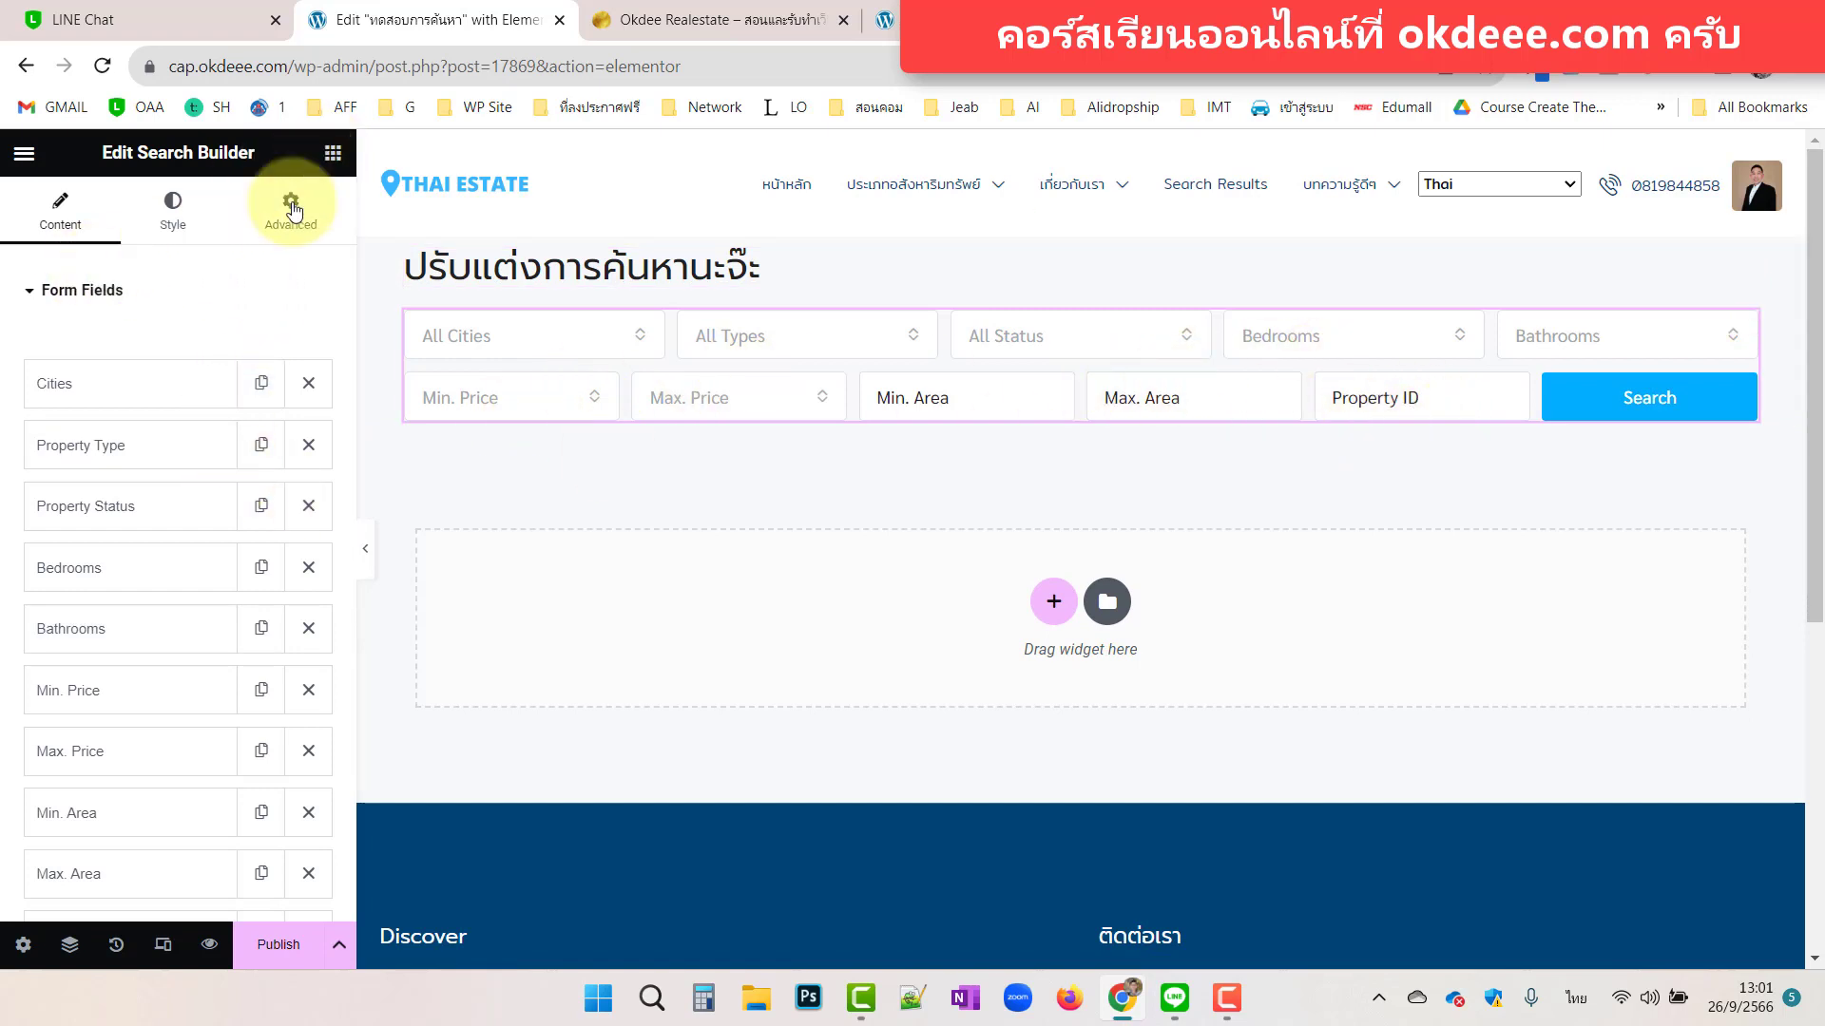
{"action": "scroll", "coordinate": [133, 589], "scroll_direction": "down", "scroll_amount": 3}
{"action": "scroll", "coordinate": [129, 662], "scroll_direction": "down", "scroll_amount": 2}
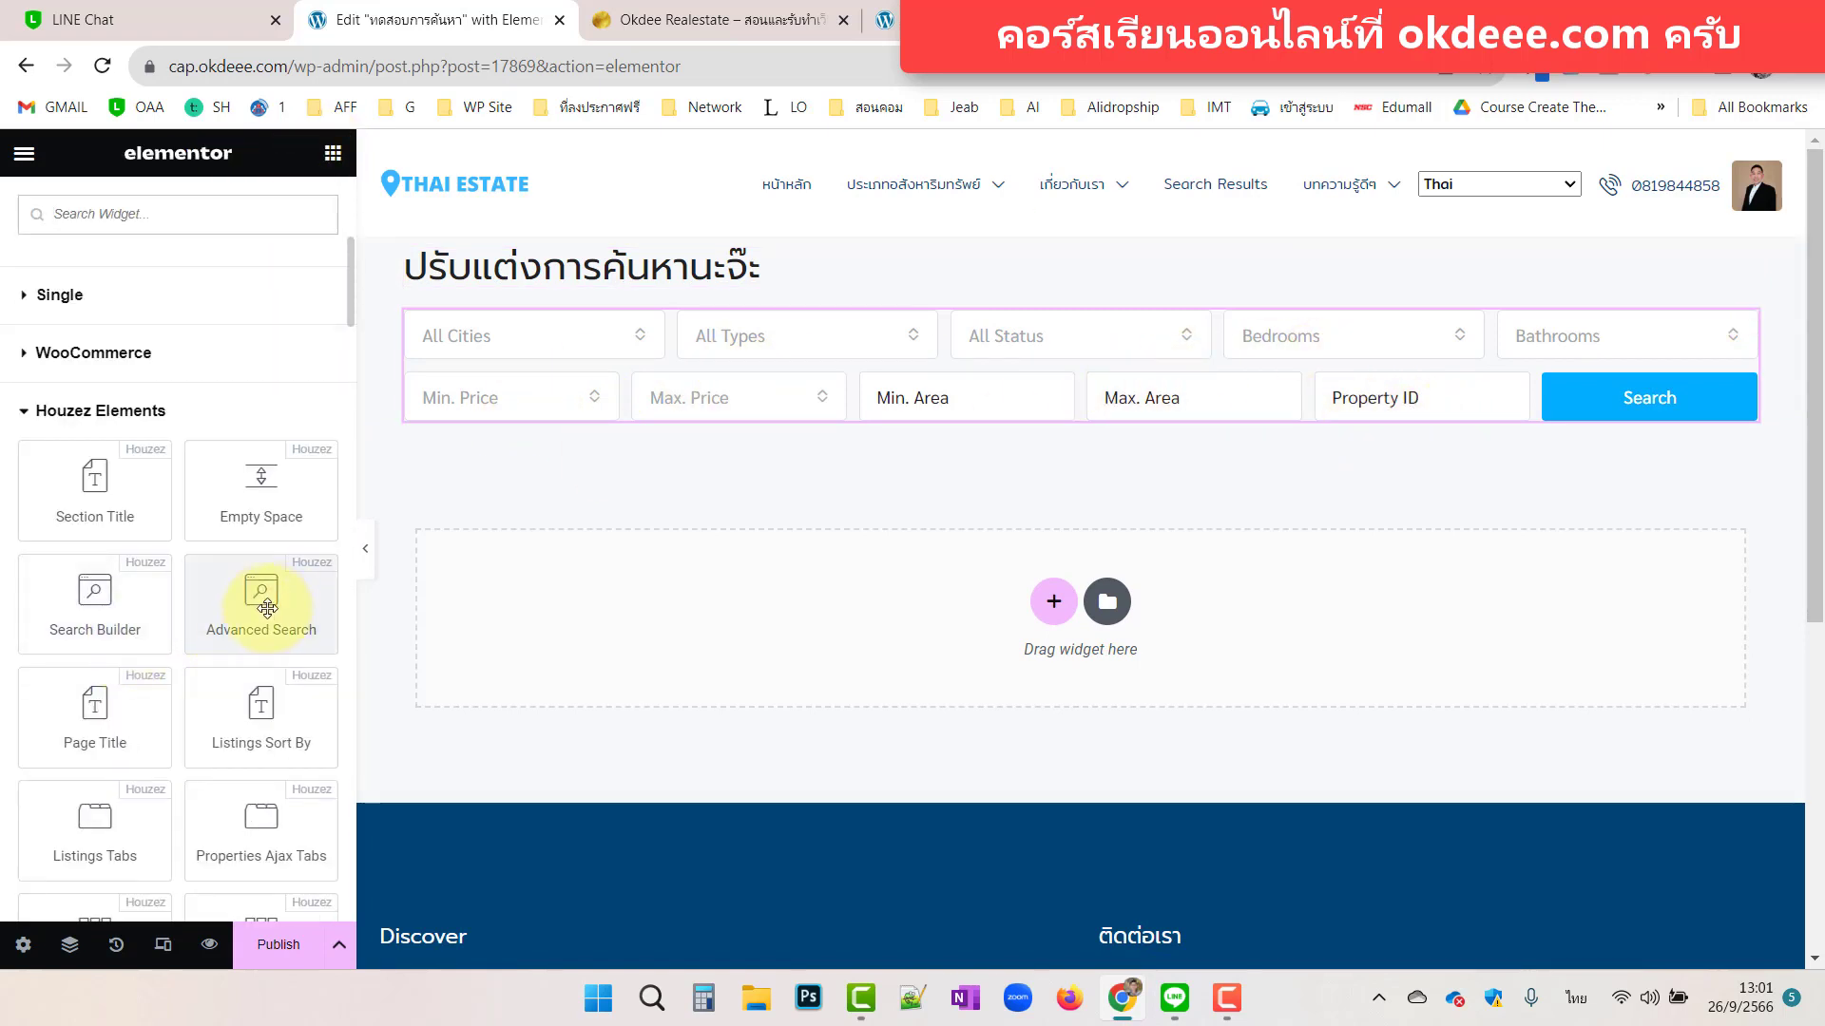
{"action": "left_click_drag", "start_coordinate": [265, 616], "coordinate": [613, 429]}
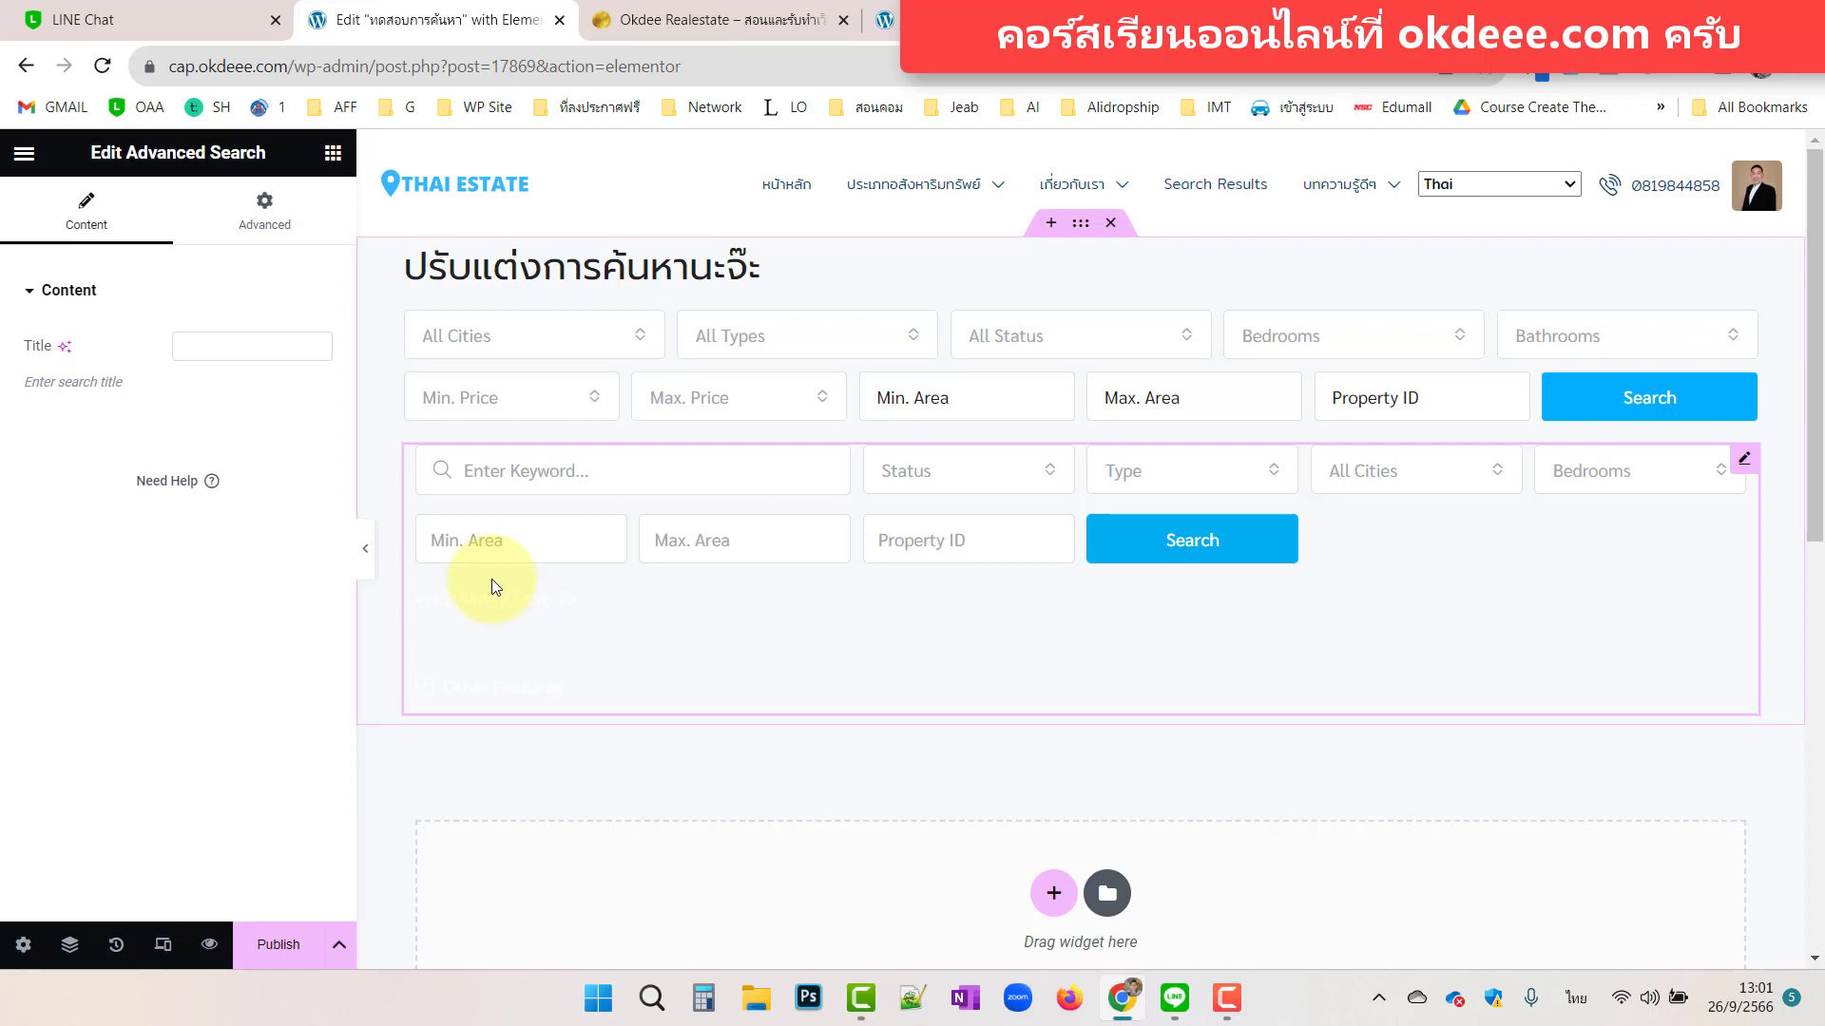
Examine the Advanced Search widget's form and its content and advanced settings.
{"action": "left_click", "coordinate": [606, 472]}
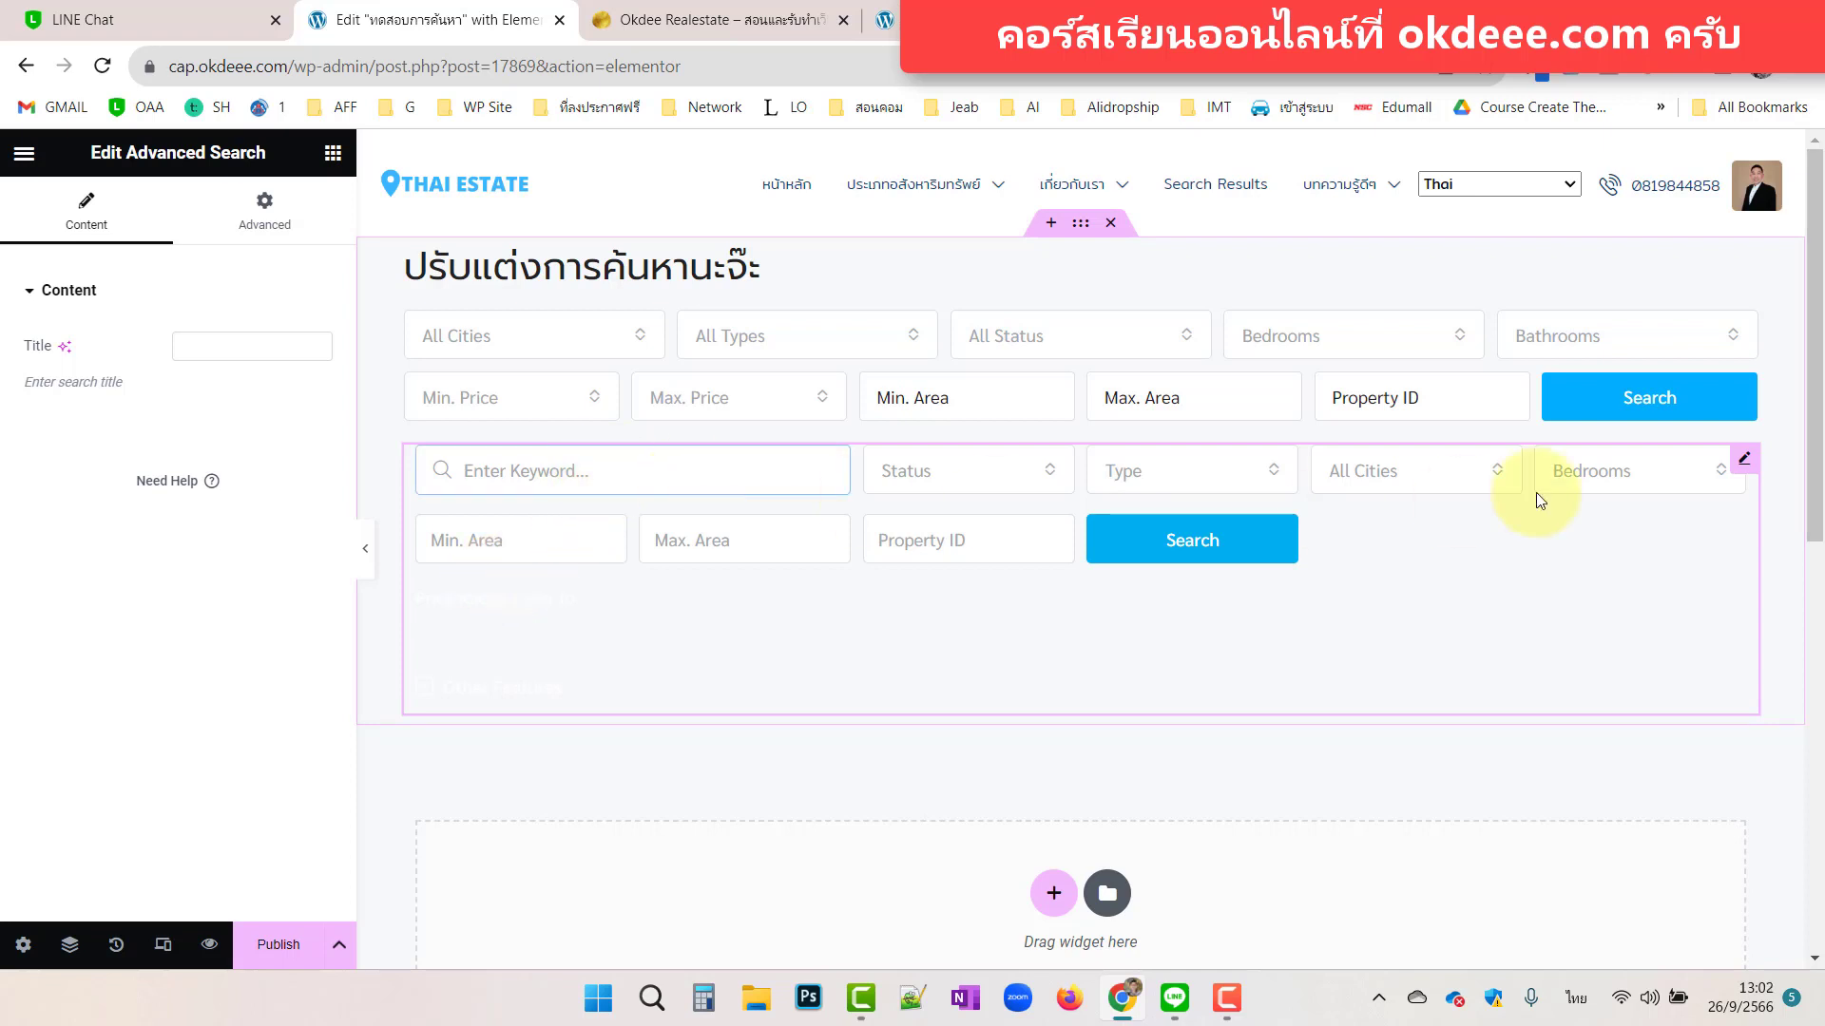
{"action": "left_click", "coordinate": [1747, 462]}
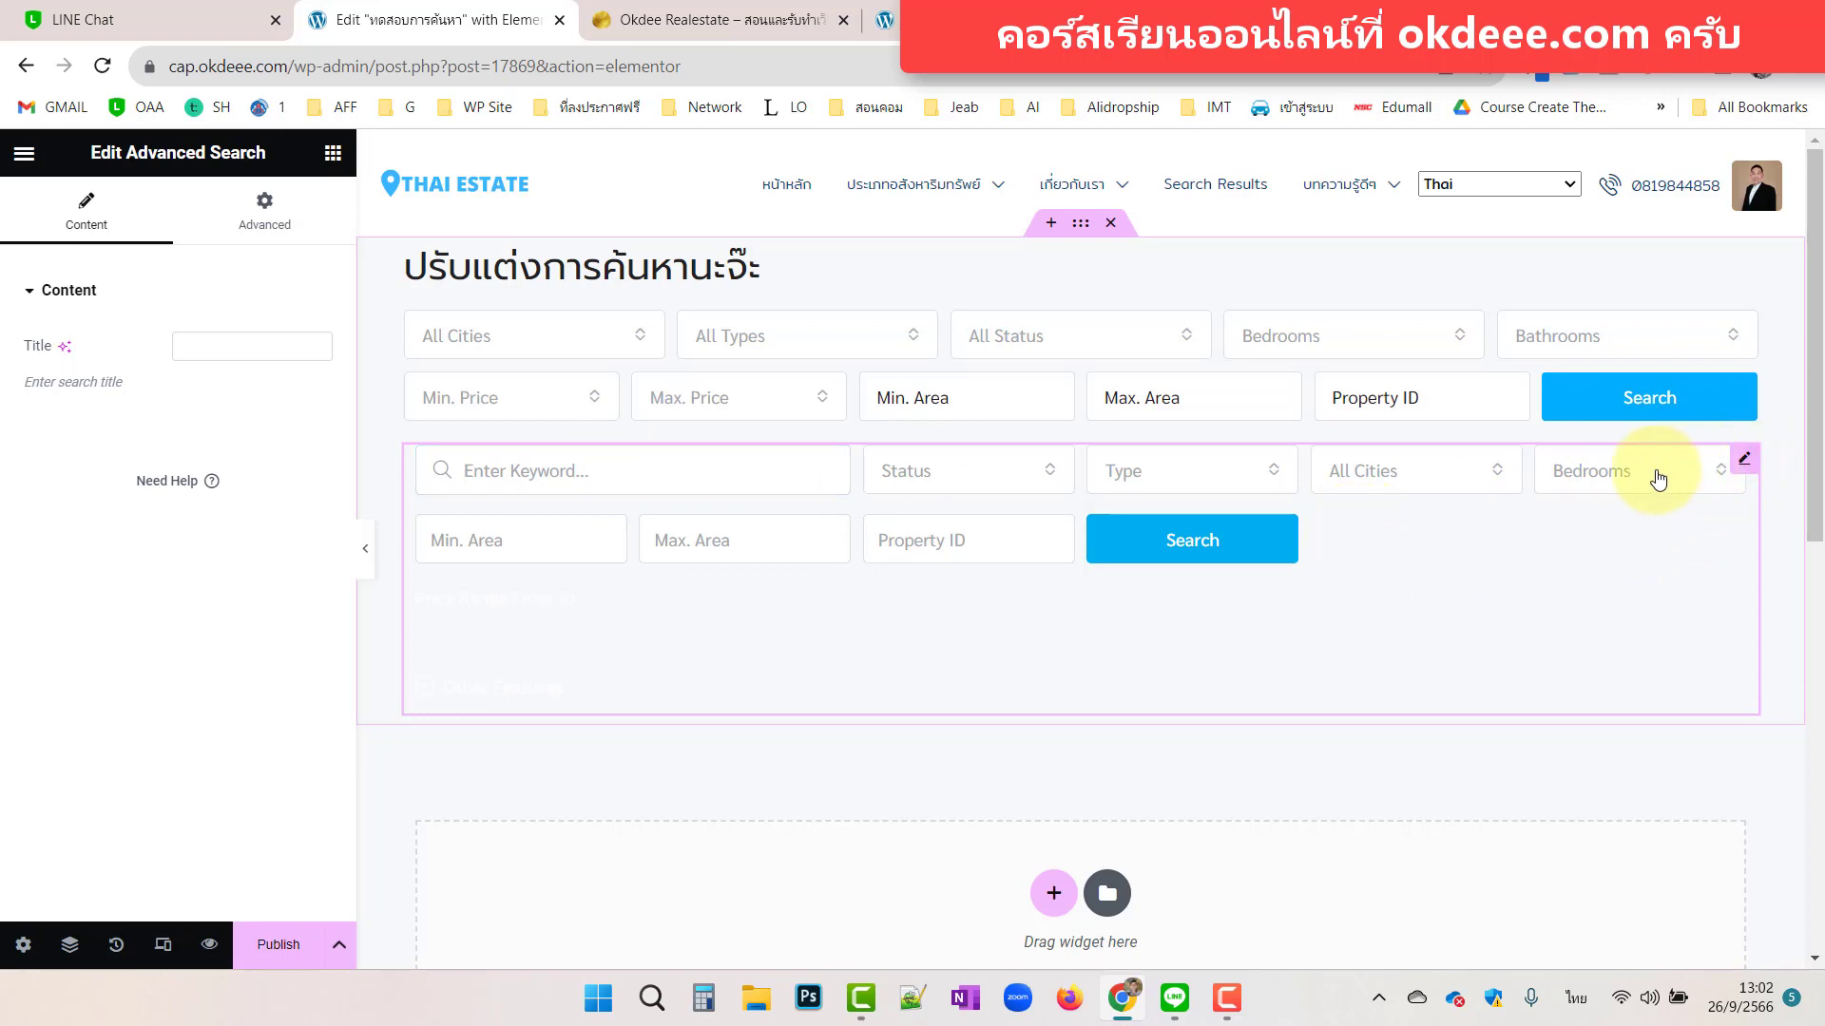
{"action": "left_click", "coordinate": [22, 294]}
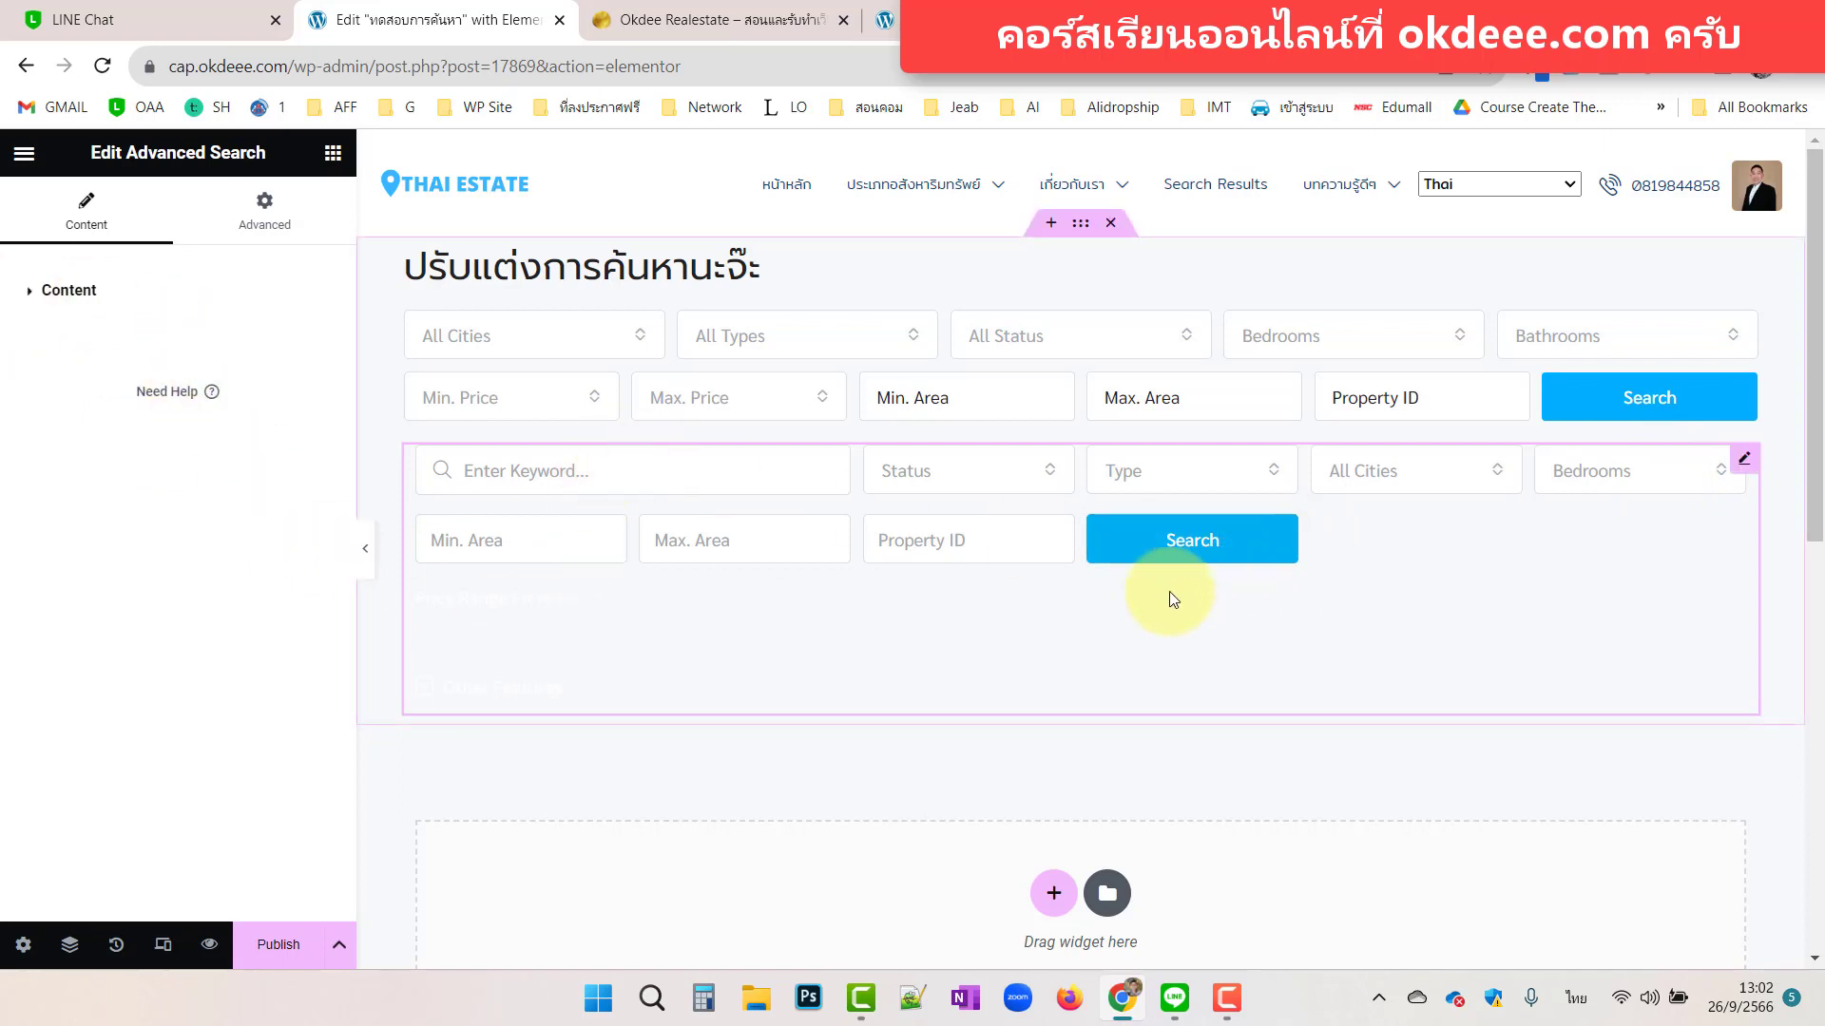
{"action": "left_click", "coordinate": [268, 228]}
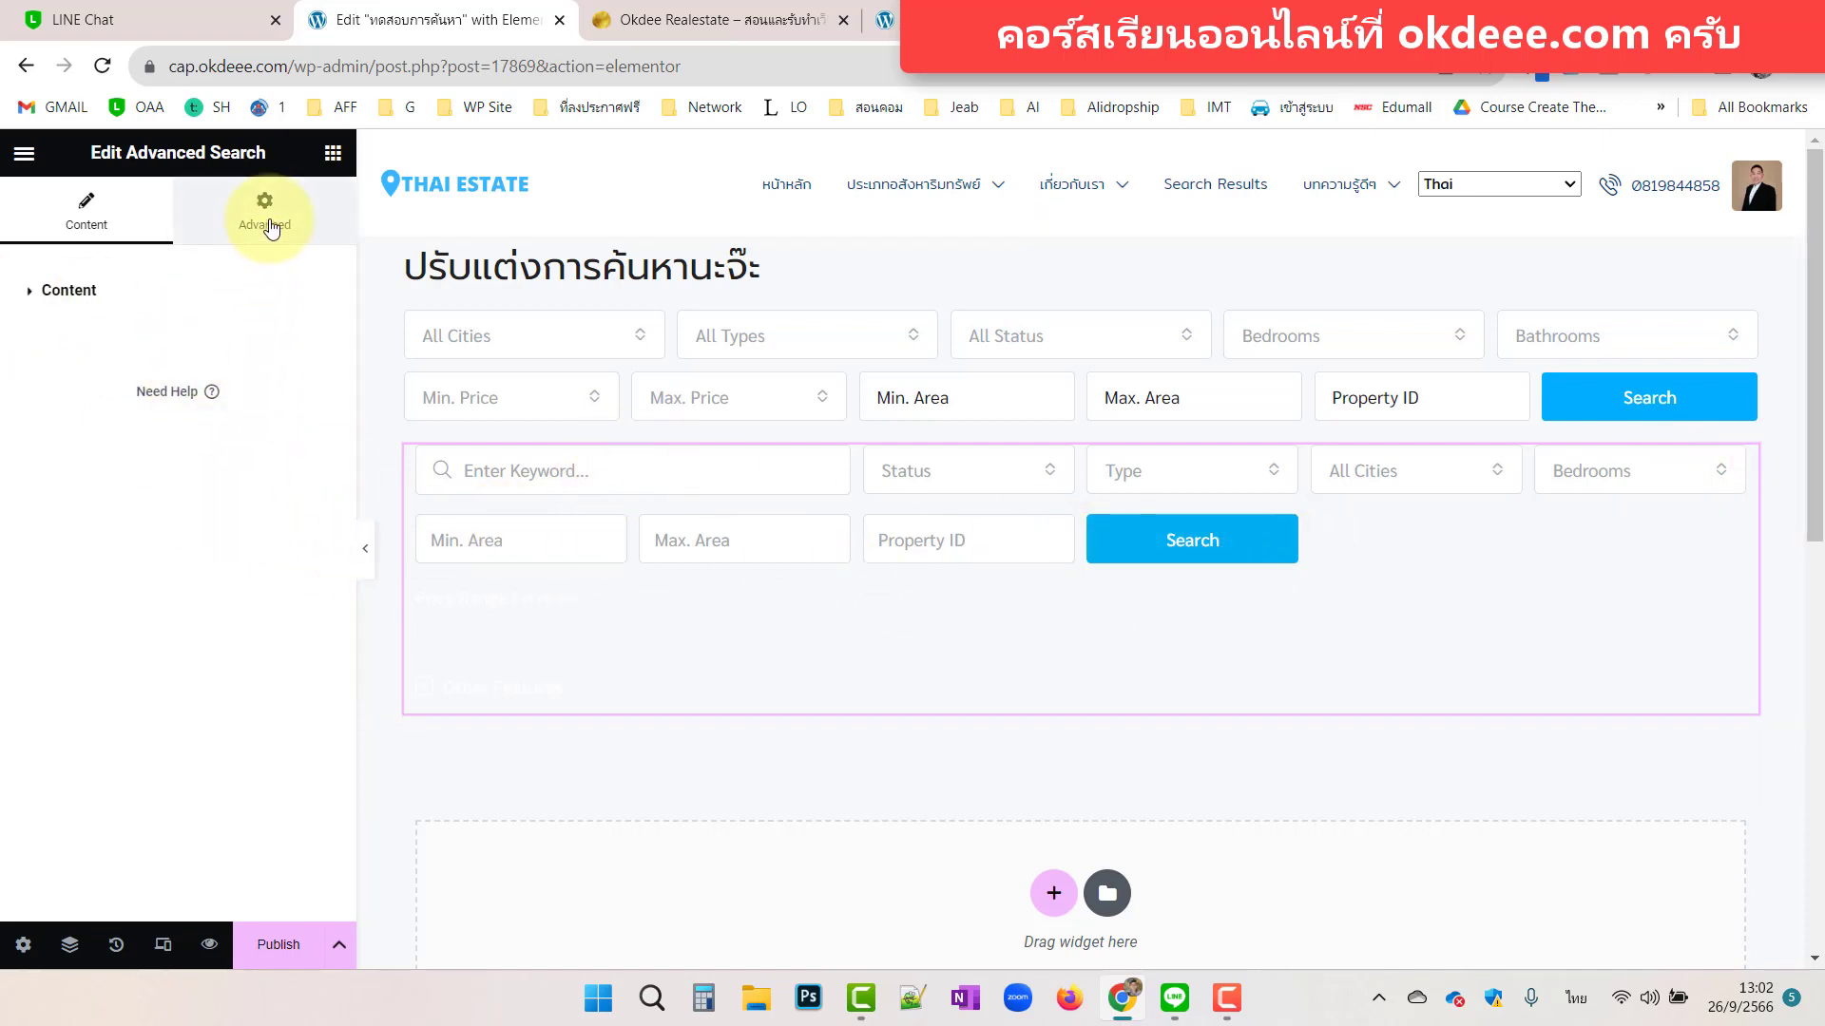
{"action": "left_click", "coordinate": [27, 293]}
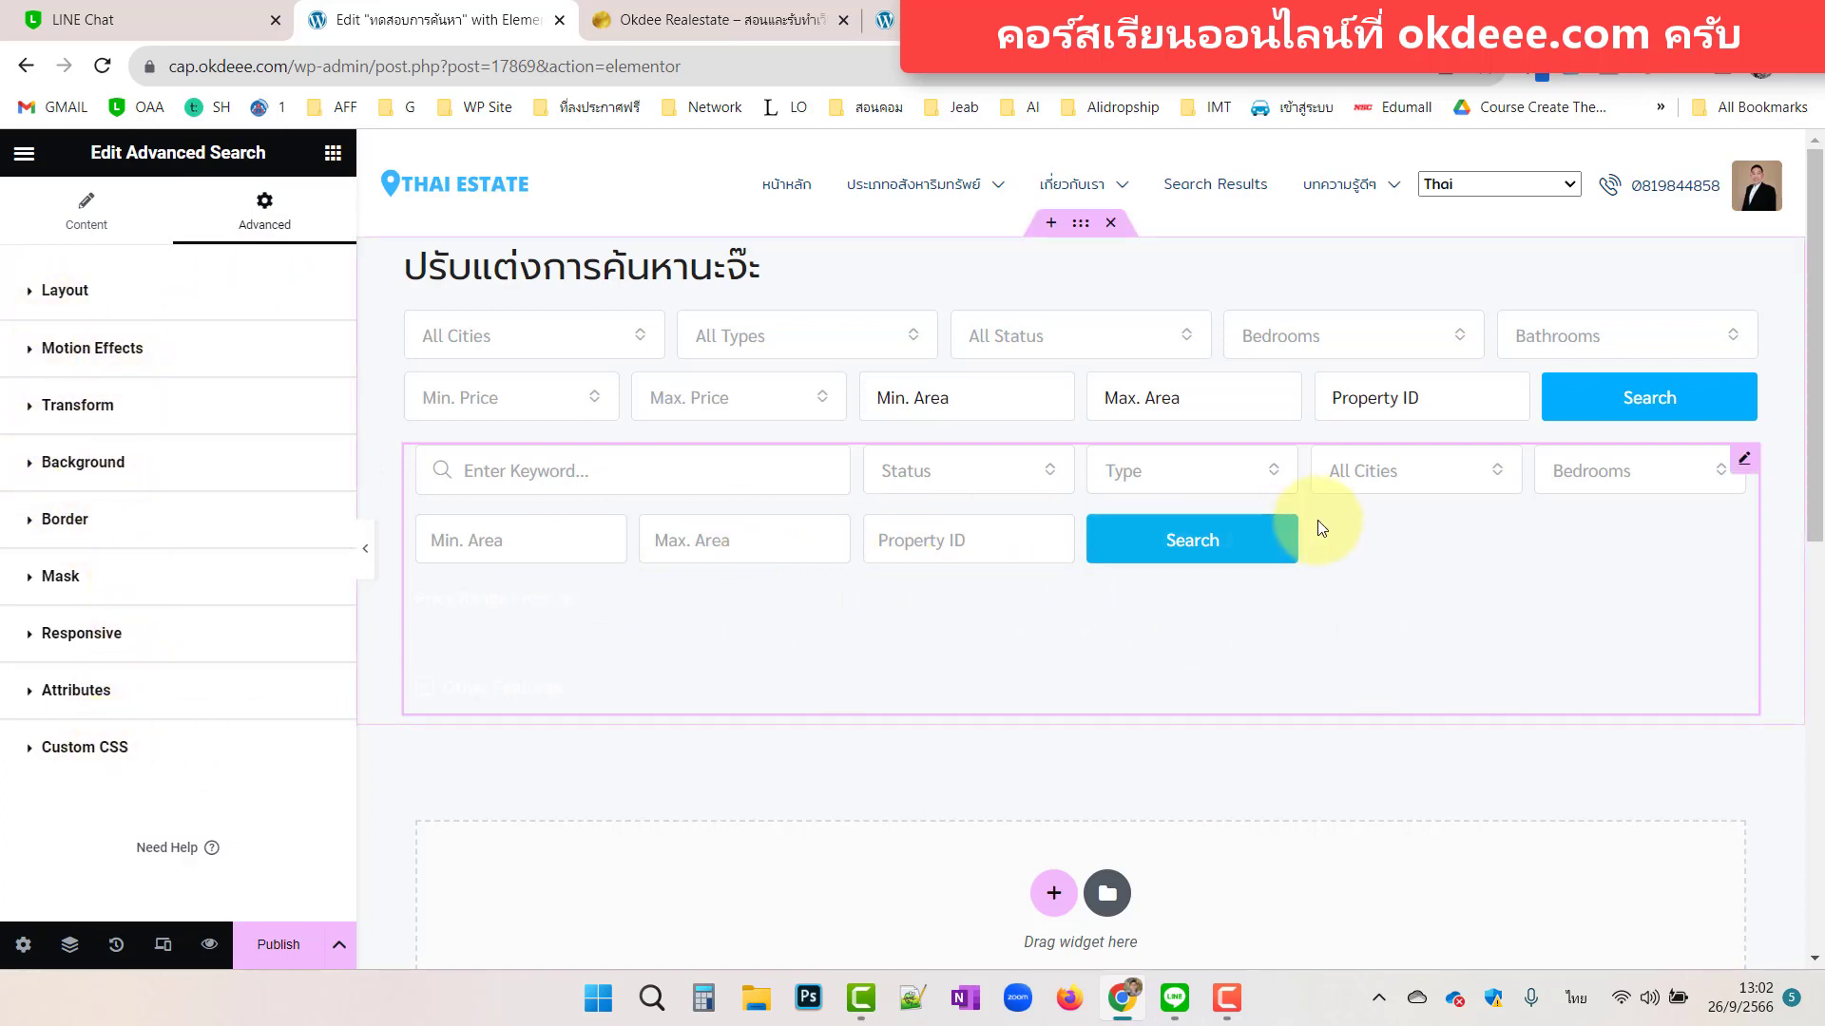
Give the Advanced Search widget the title "Advance Search".
{"action": "left_click", "coordinate": [86, 221]}
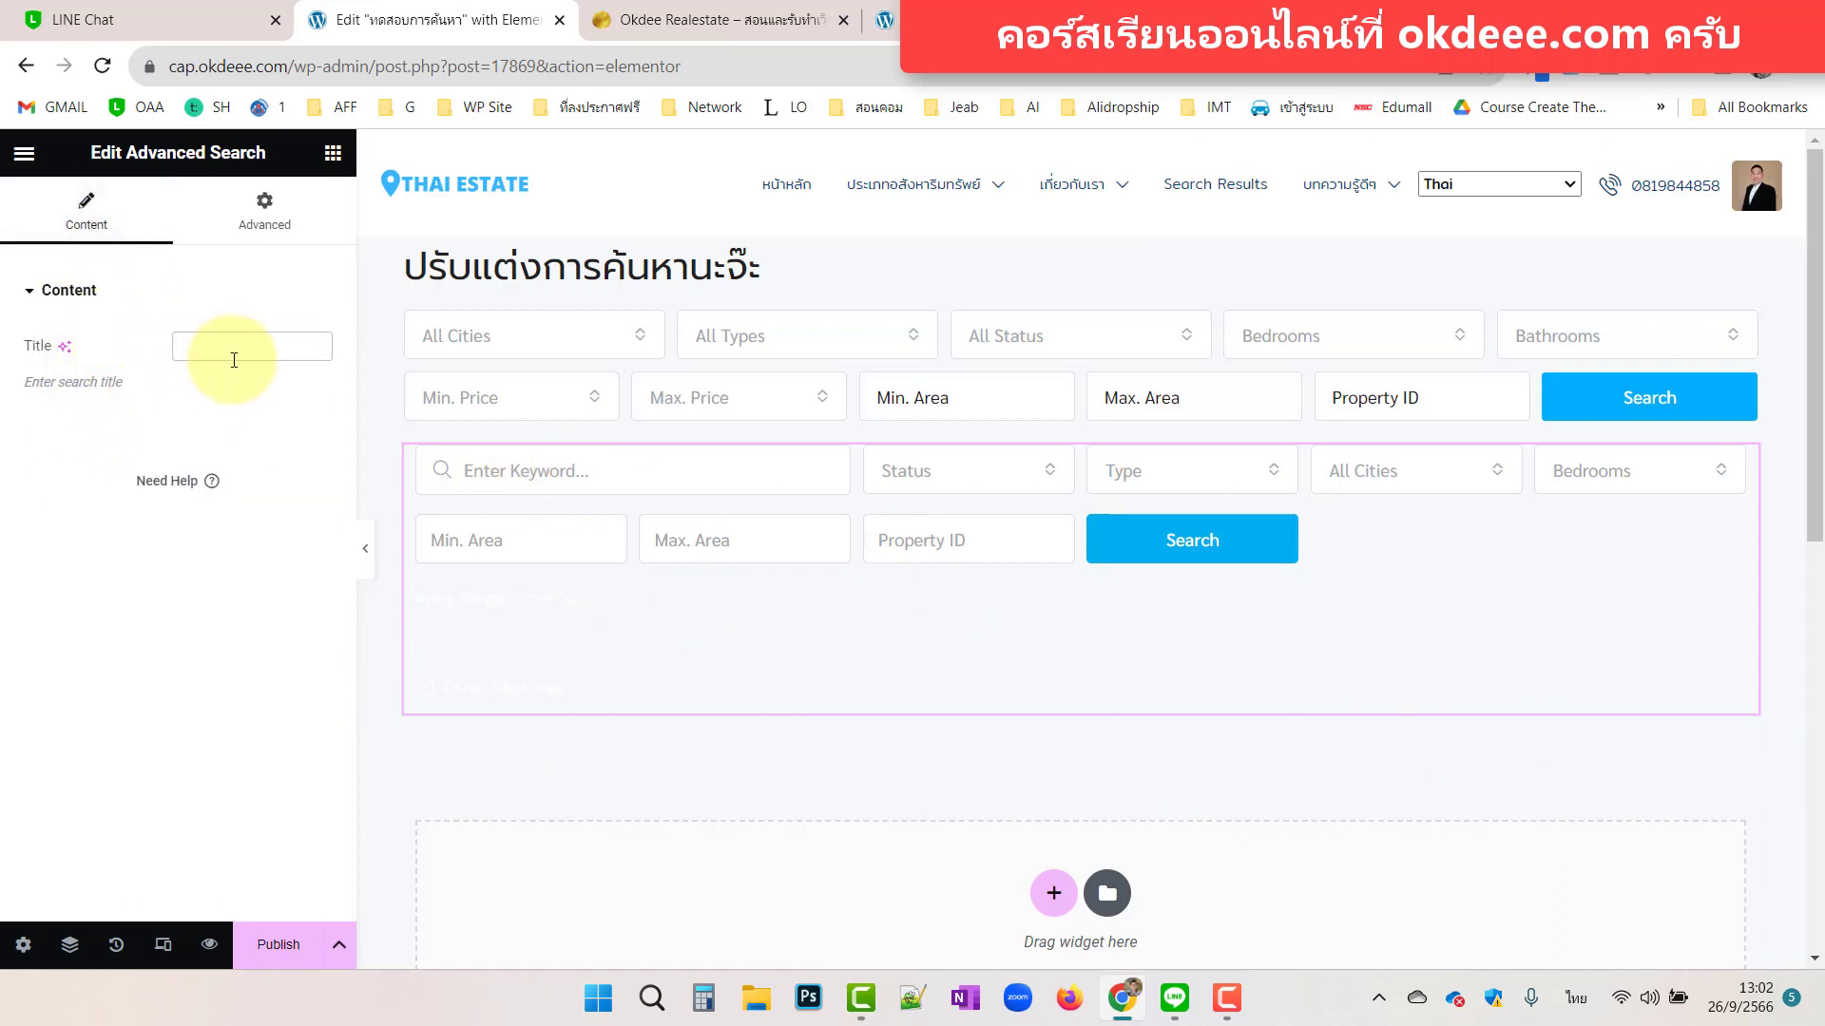
{"action": "type", "text": "คกอฬ"}
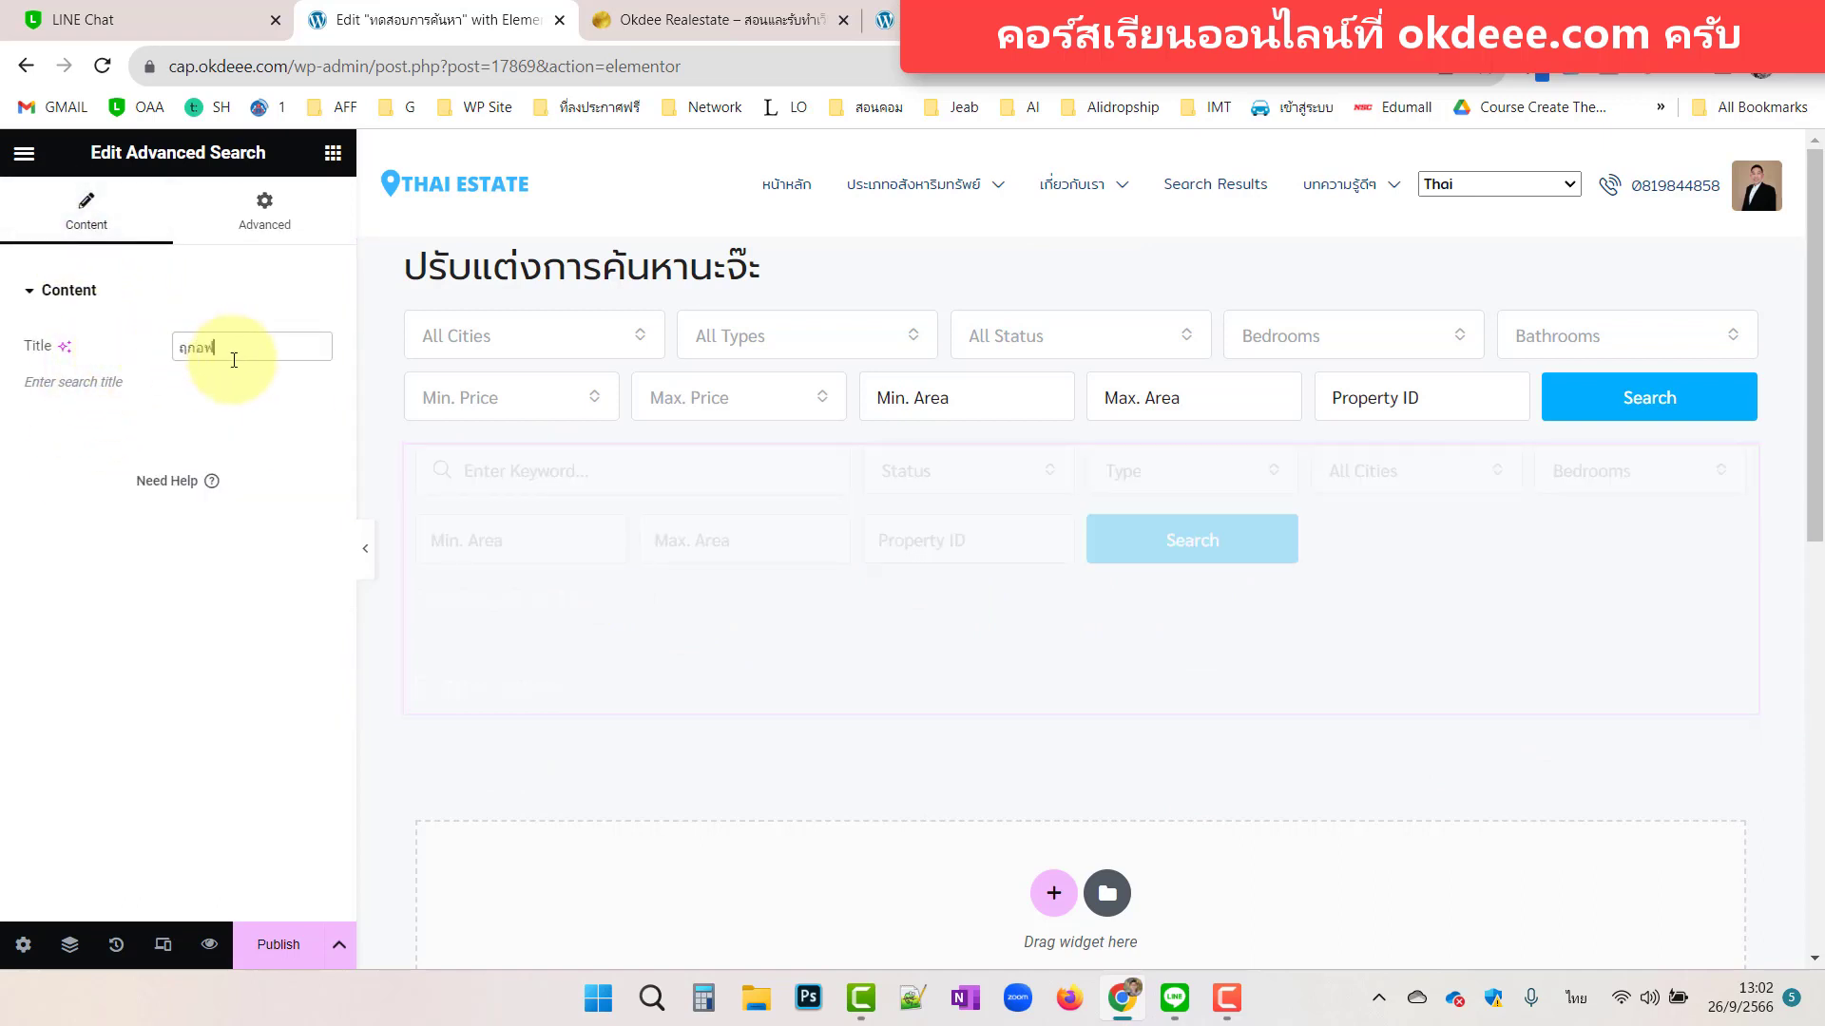
{"action": "key", "text": "BackSpace"}
{"action": "key", "text": "BackSpace"}
{"action": "key", "text": "BackSpace"}
{"action": "key", "text": "BackSpace"}
{"action": "key", "text": "grave"}
{"action": "type", "text": "Ad"}
{"action": "type", "text": "vance "}
{"action": "type", "text": "Sra"}
{"action": "type", "text": "arch"}
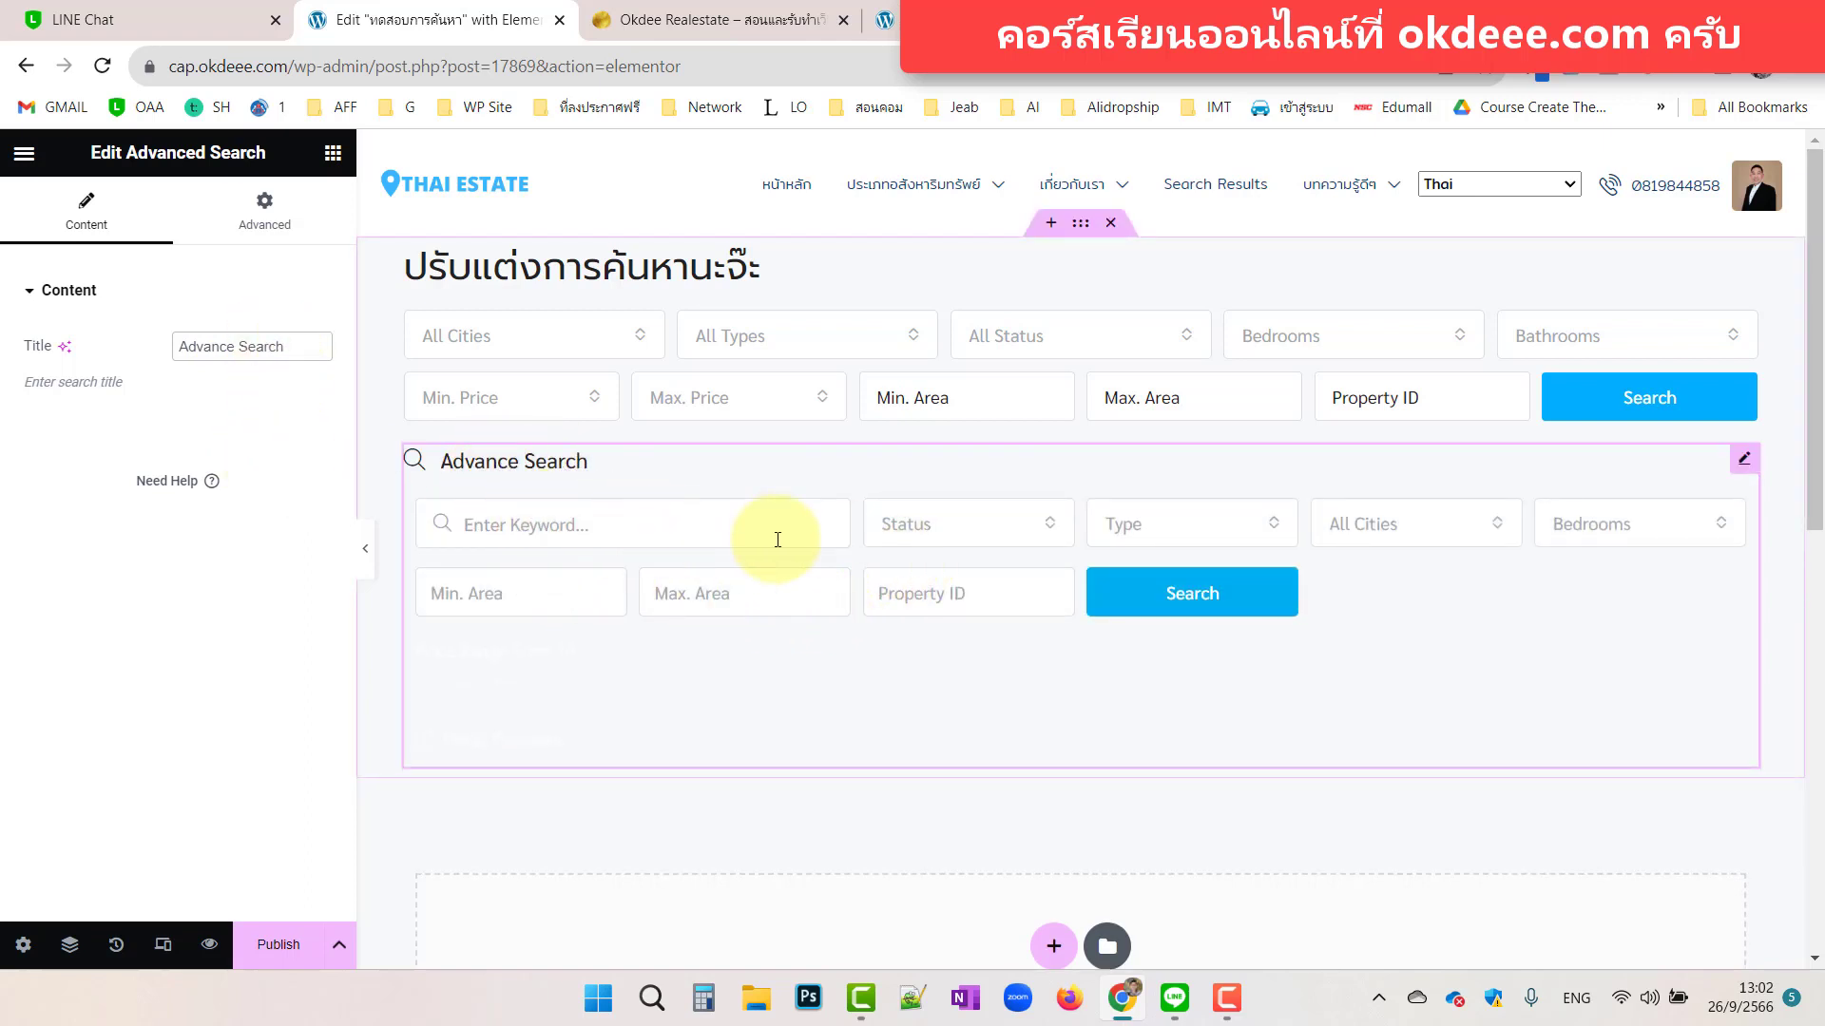
Delete the Advanced Search widget from the container and return to the Houzez Elements widgets.
{"action": "right_click", "coordinate": [1753, 465]}
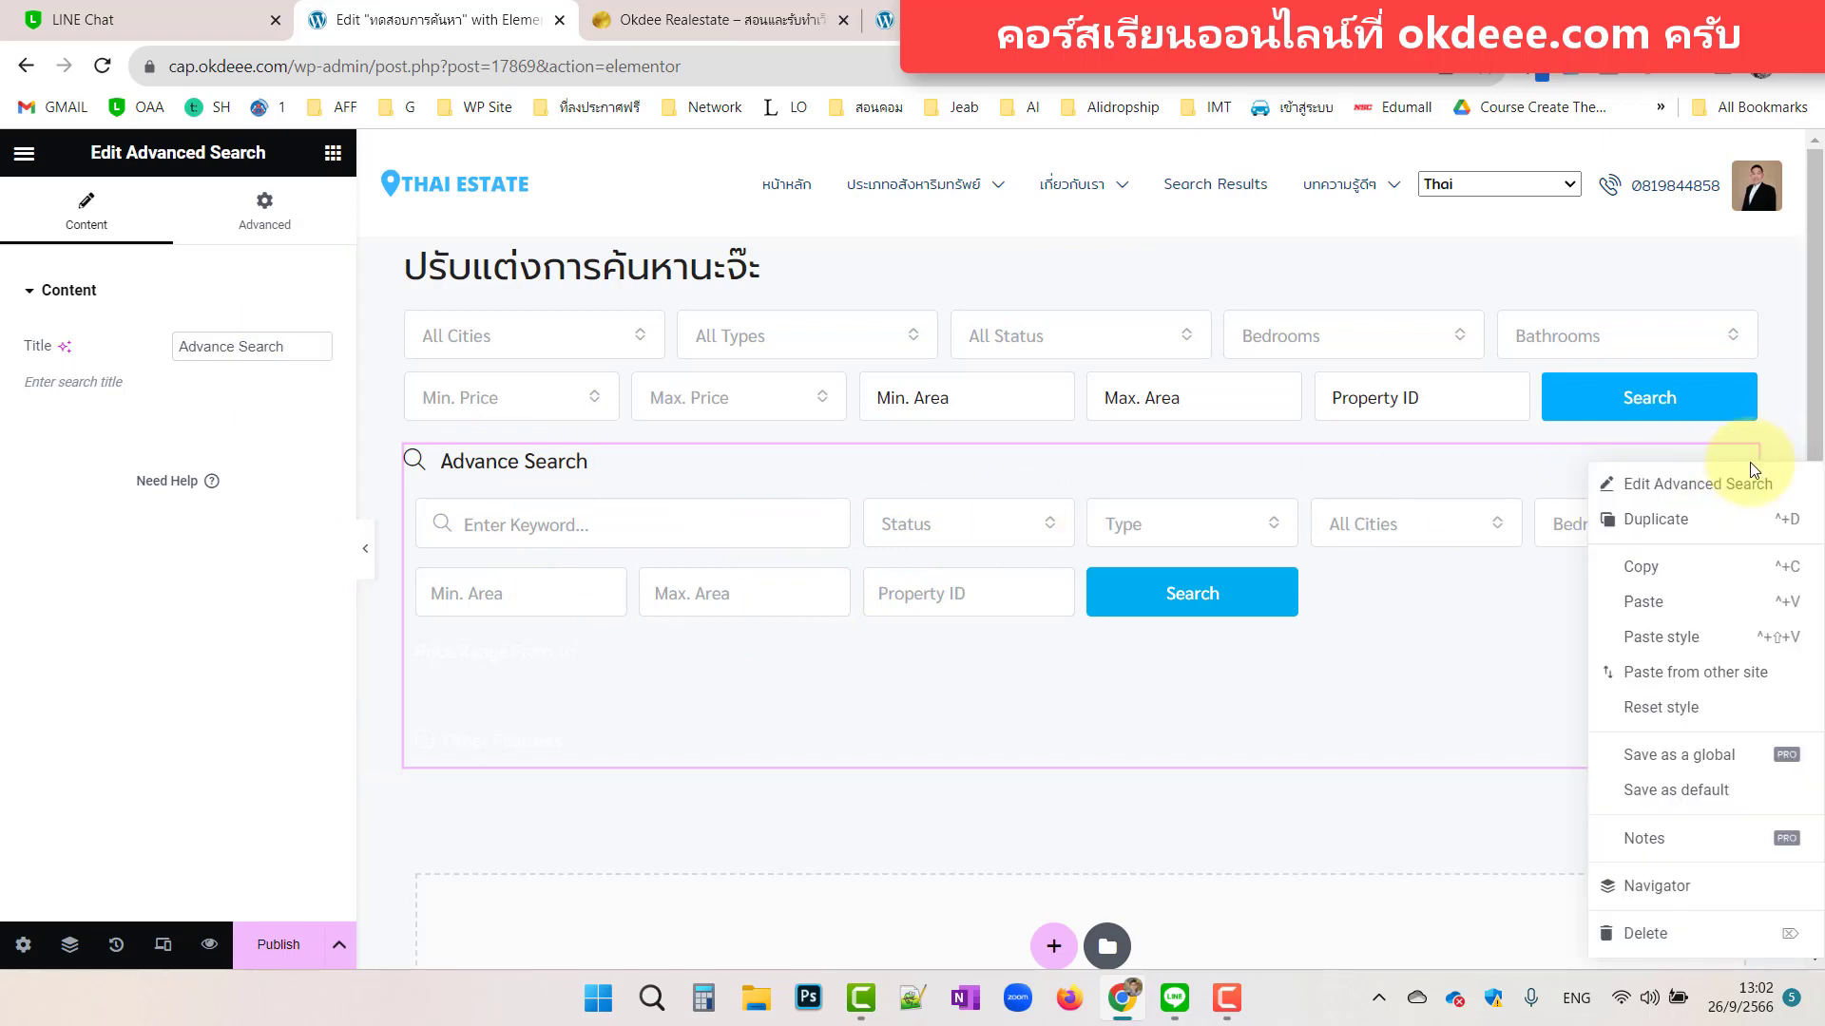
{"action": "left_click", "coordinate": [1646, 934]}
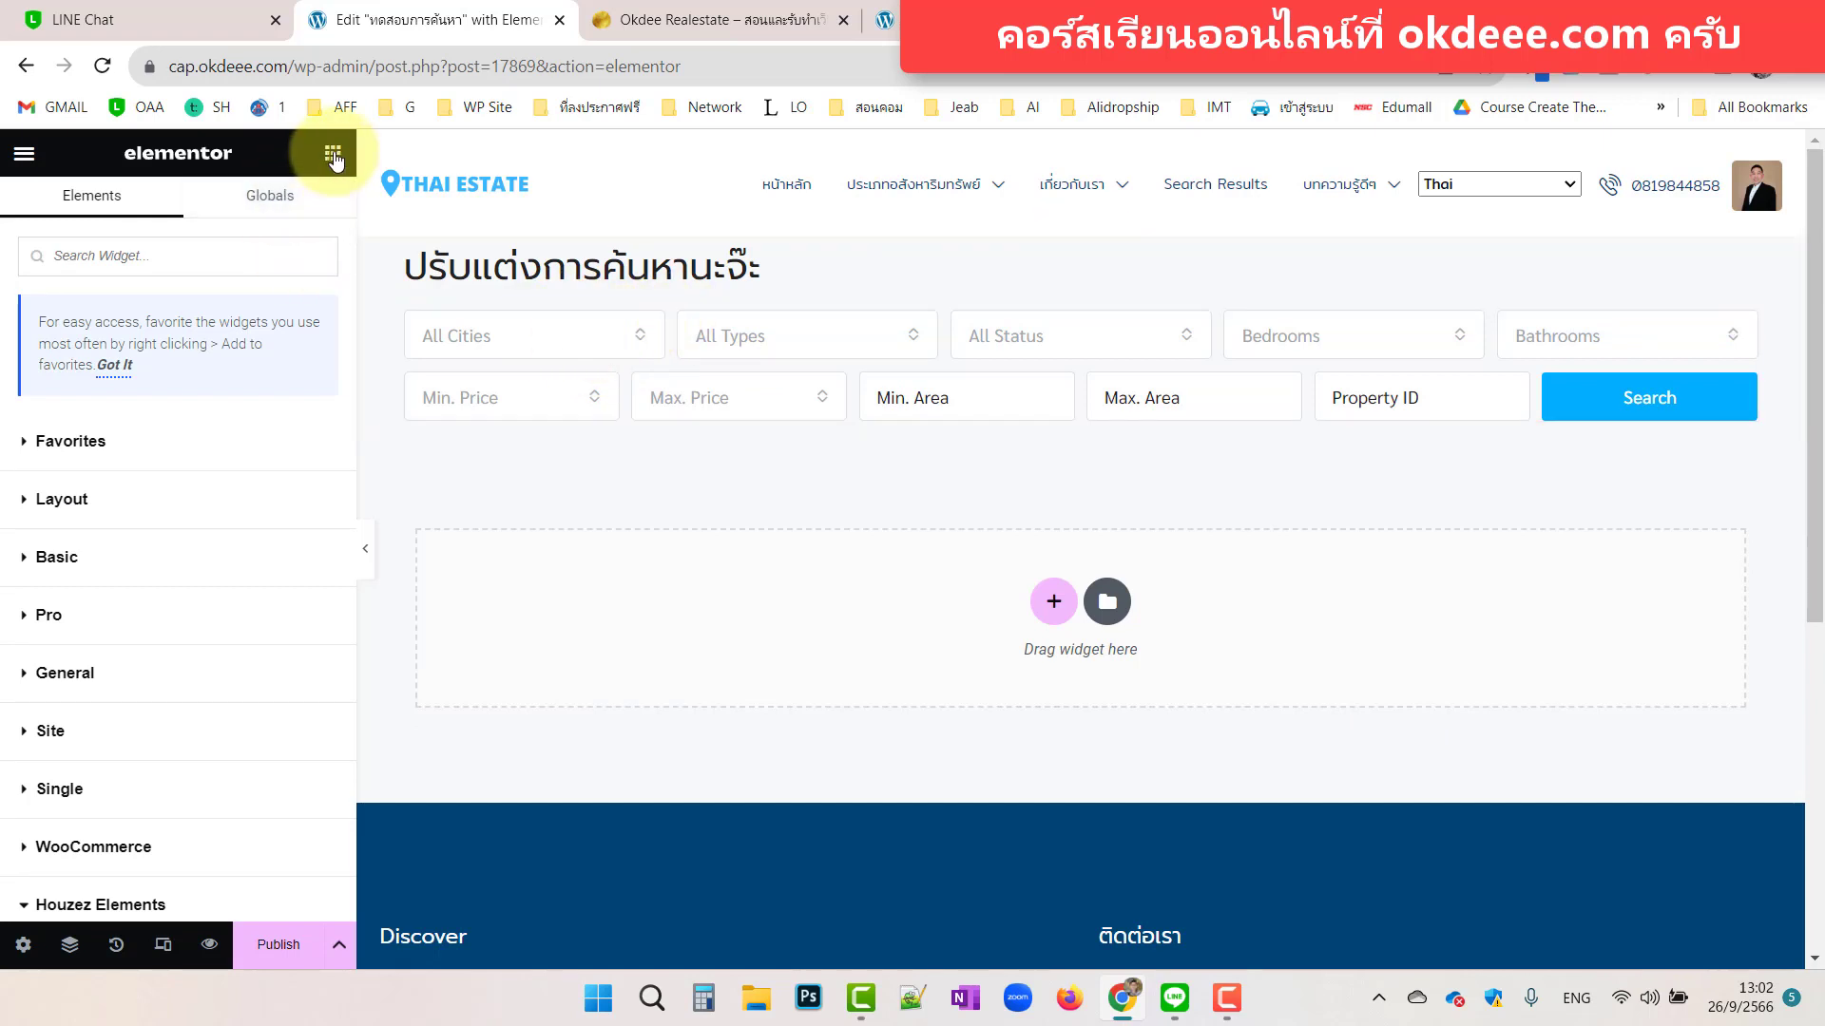
{"action": "scroll", "coordinate": [105, 723], "scroll_direction": "down", "scroll_amount": 5}
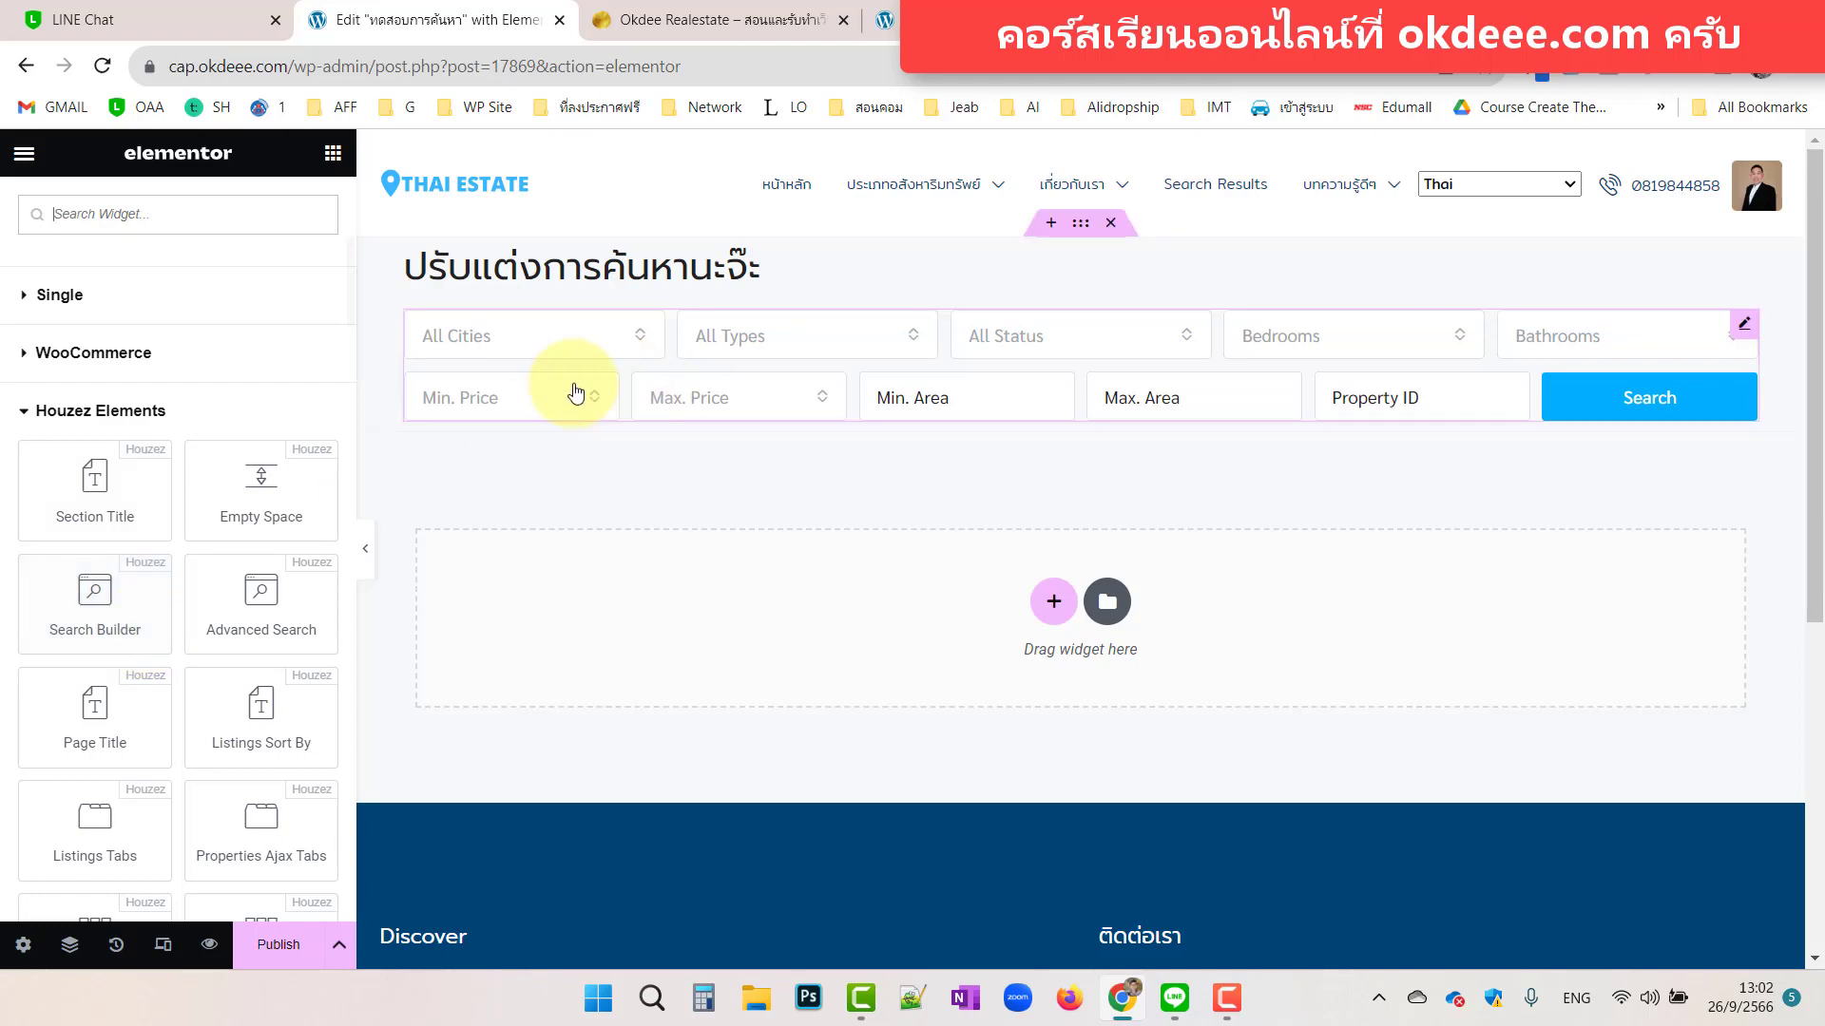
Change the placeholder of the Search Builder's Cities field to "อำเภอเขต".
{"action": "left_click", "coordinate": [1745, 329]}
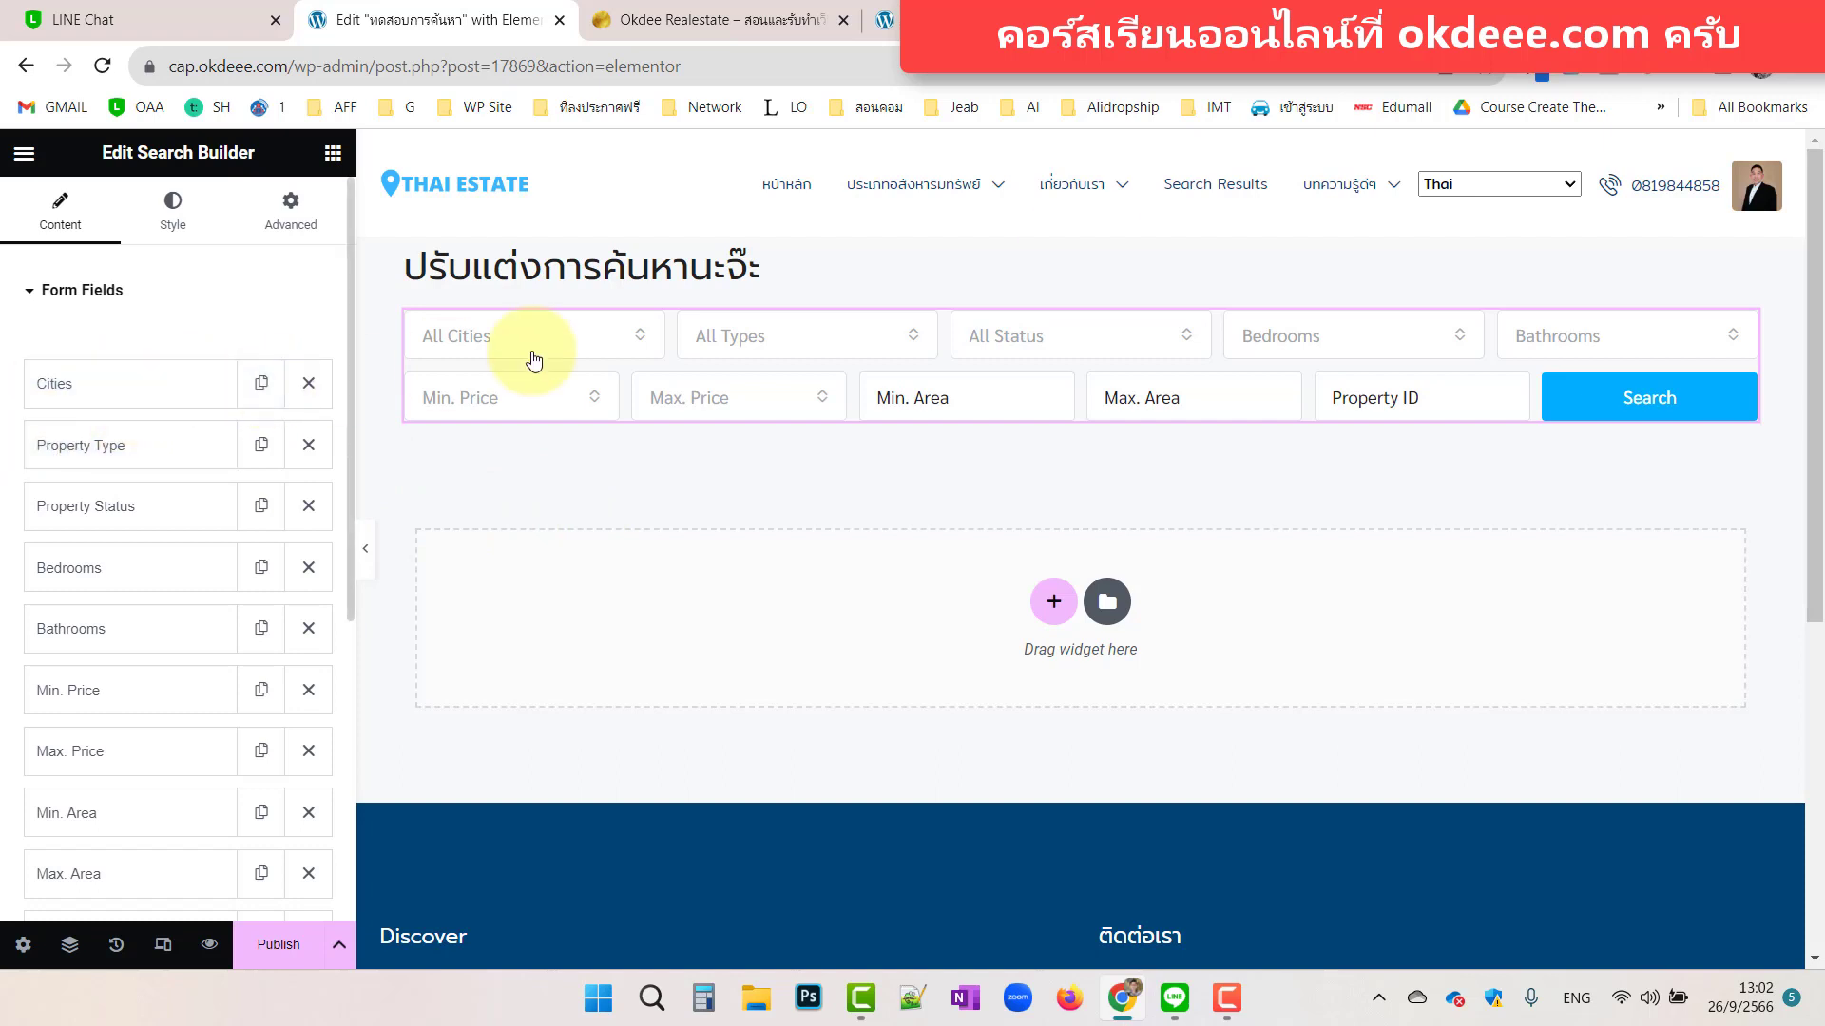
{"action": "left_click", "coordinate": [152, 385]}
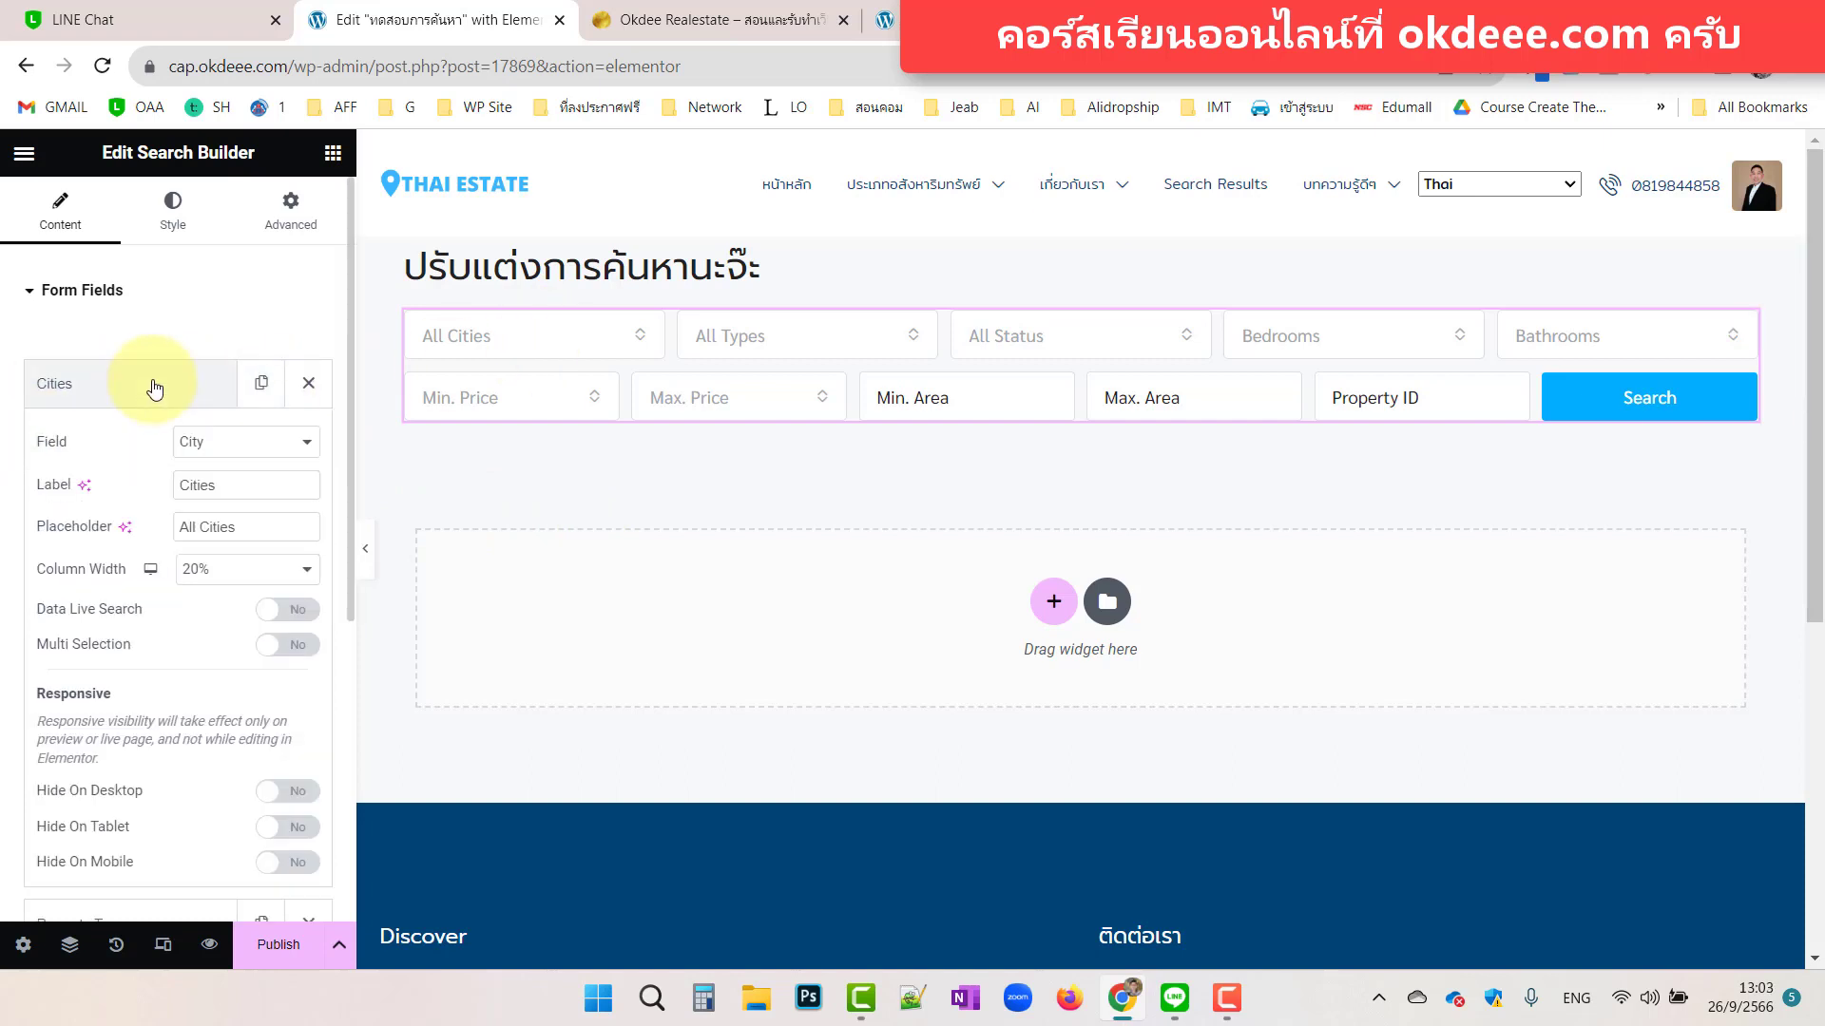
{"action": "left_click", "coordinate": [257, 448]}
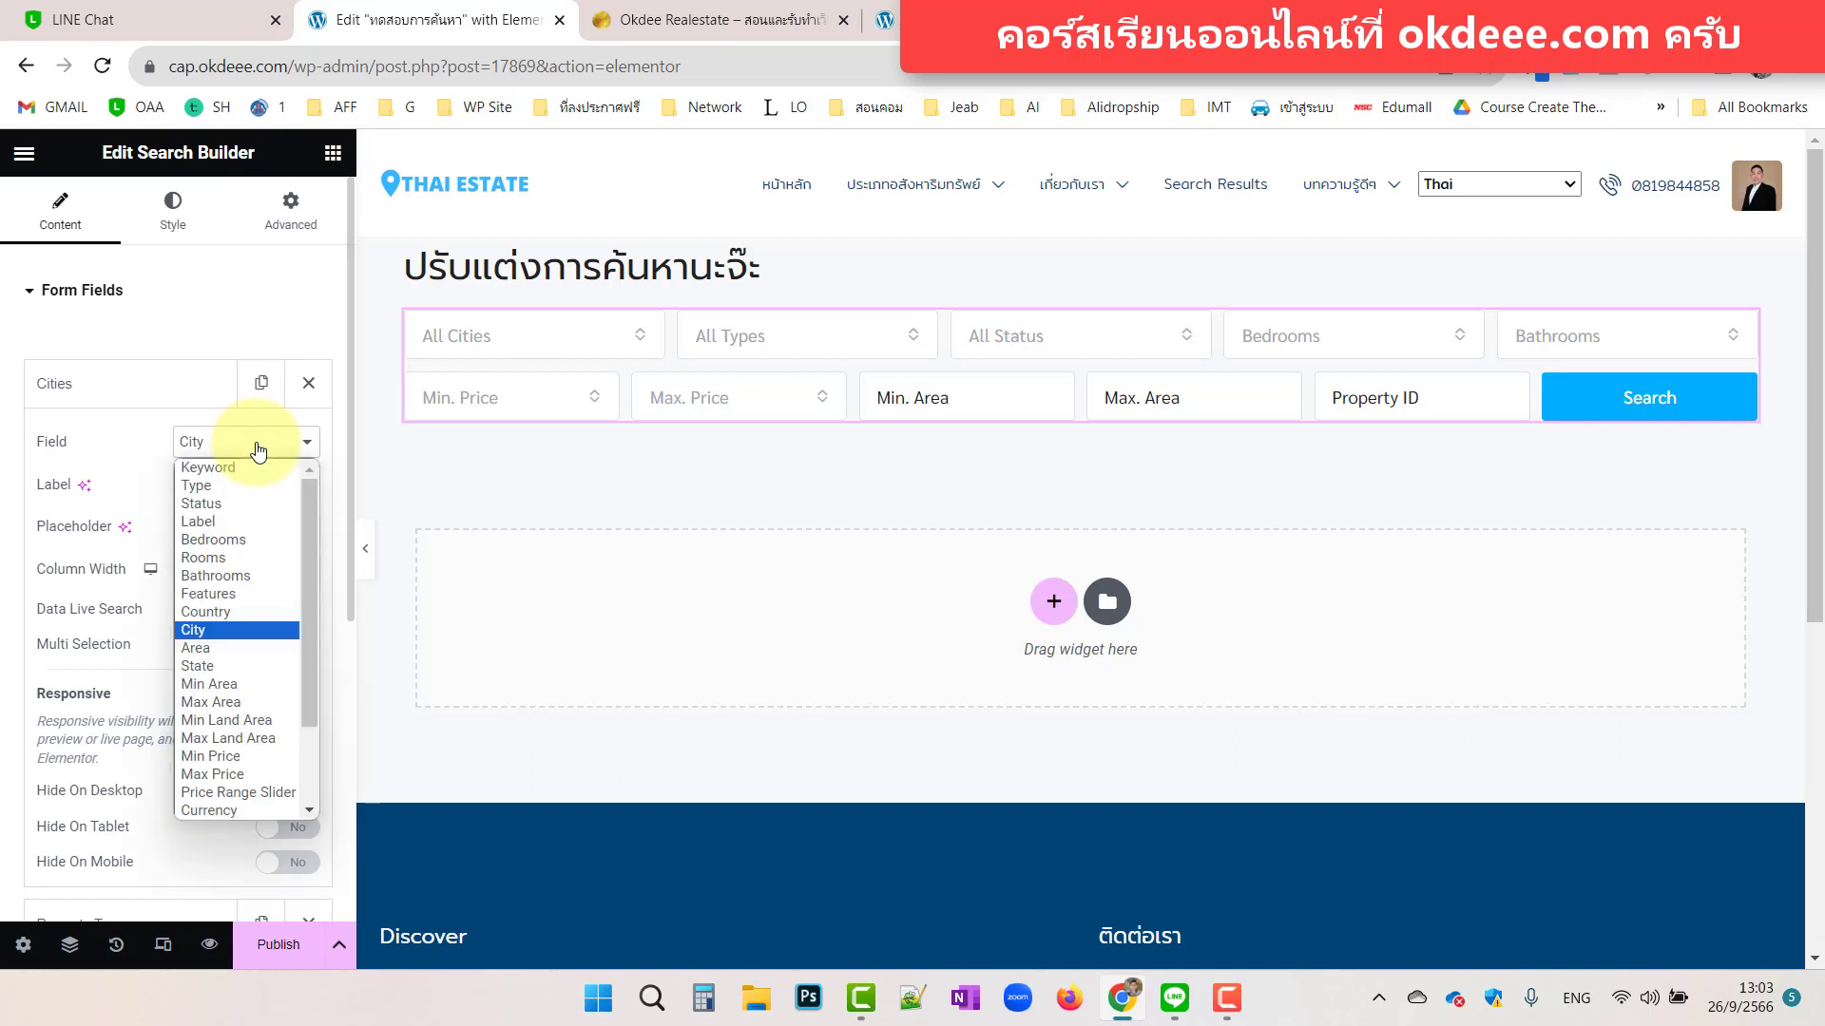
{"action": "left_click", "coordinate": [257, 448]}
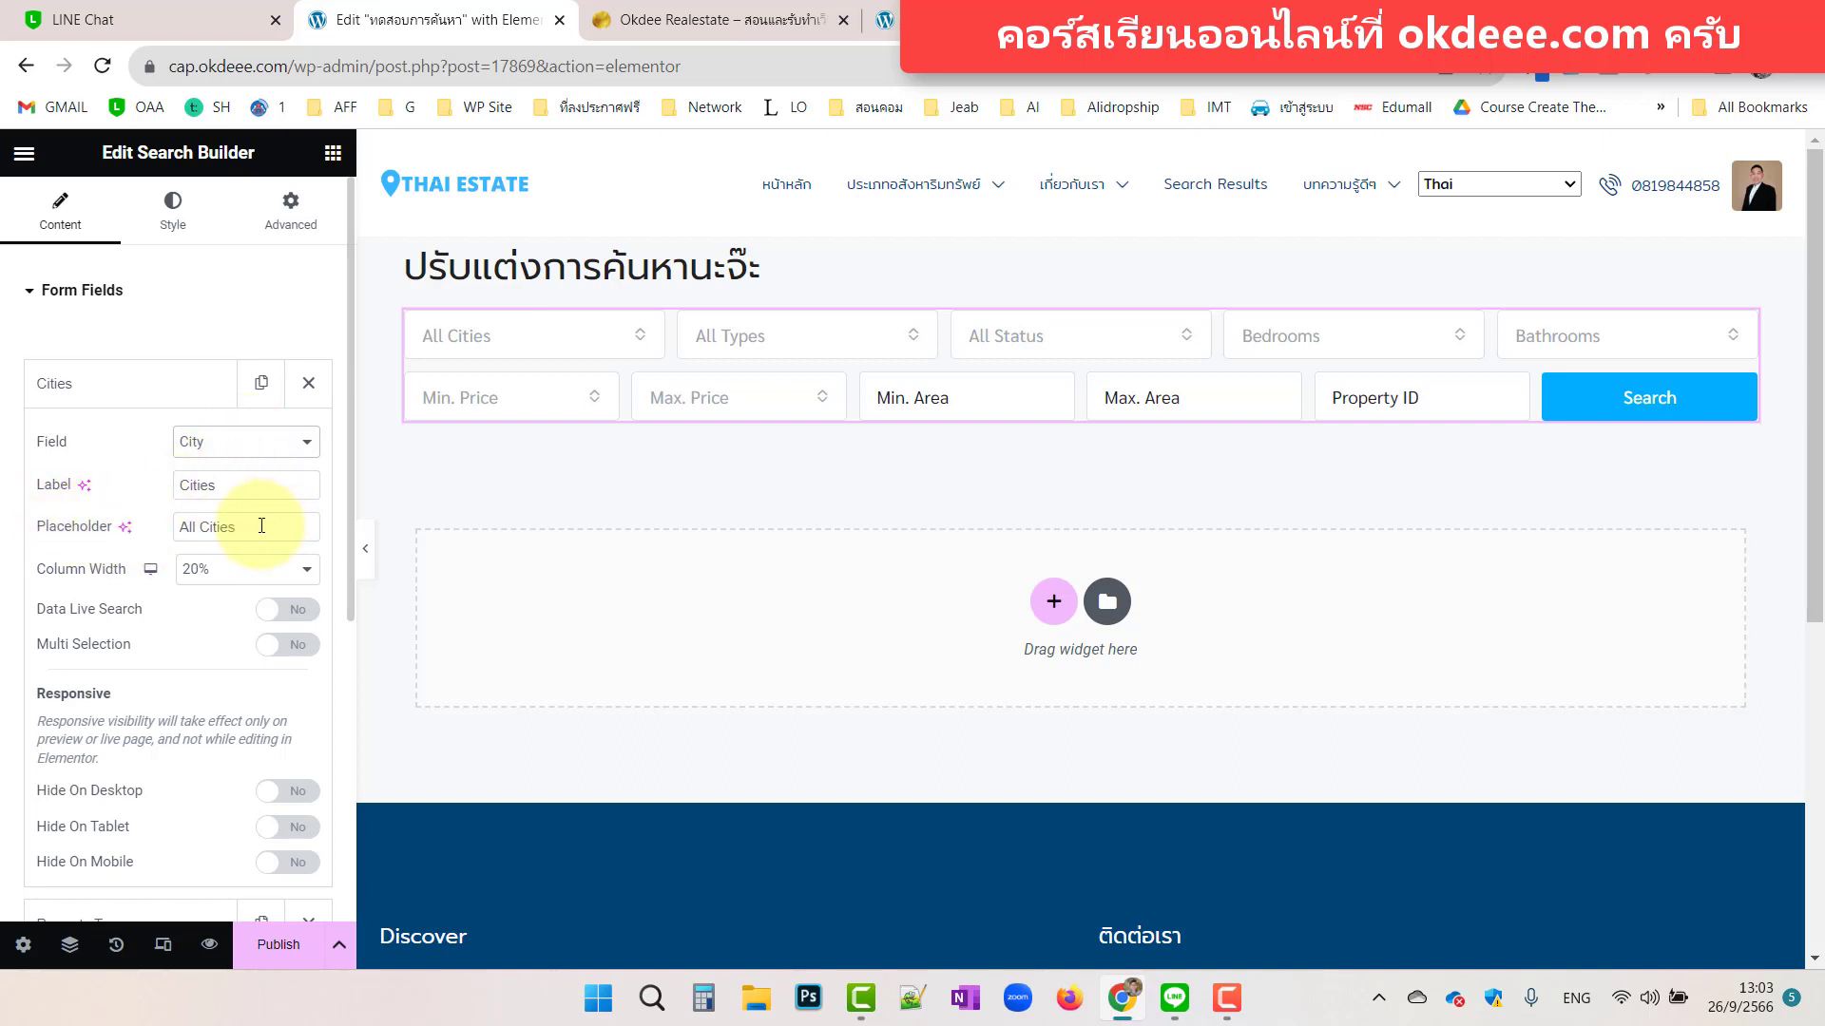
{"action": "left_click_drag", "start_coordinate": [253, 526], "coordinate": [134, 529]}
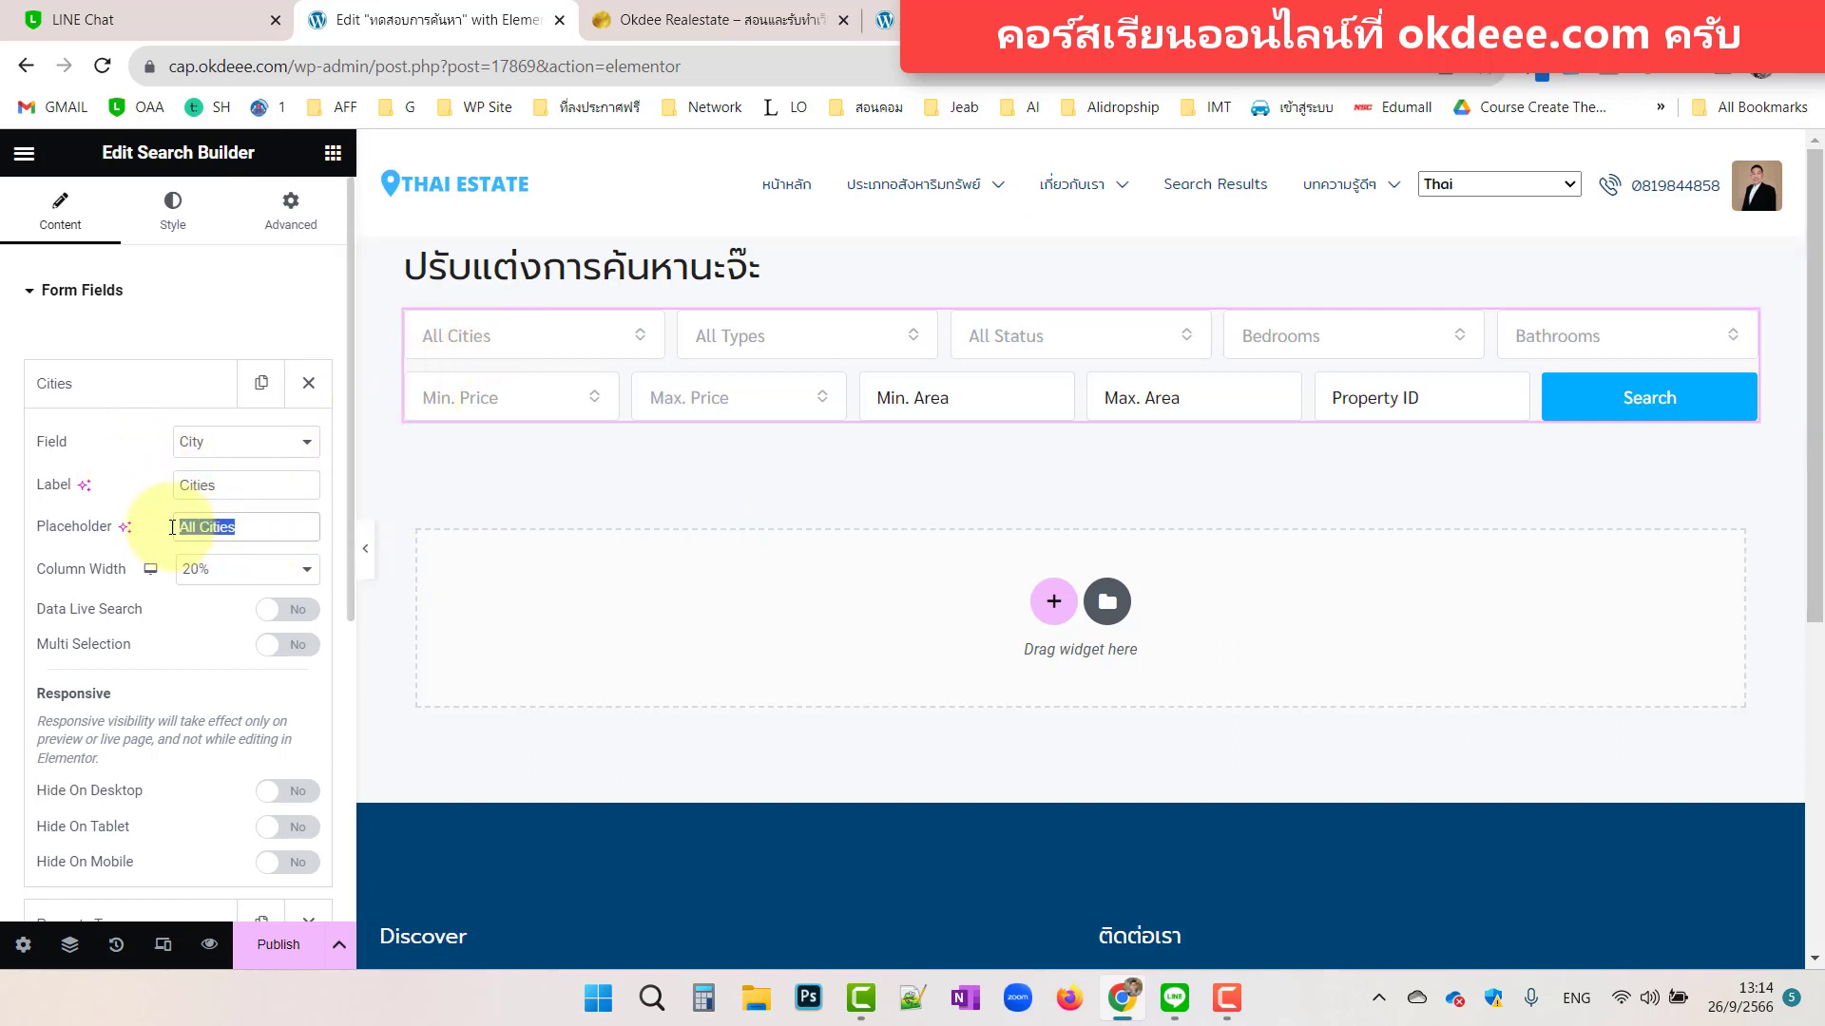
{"action": "type", "text": "k"}
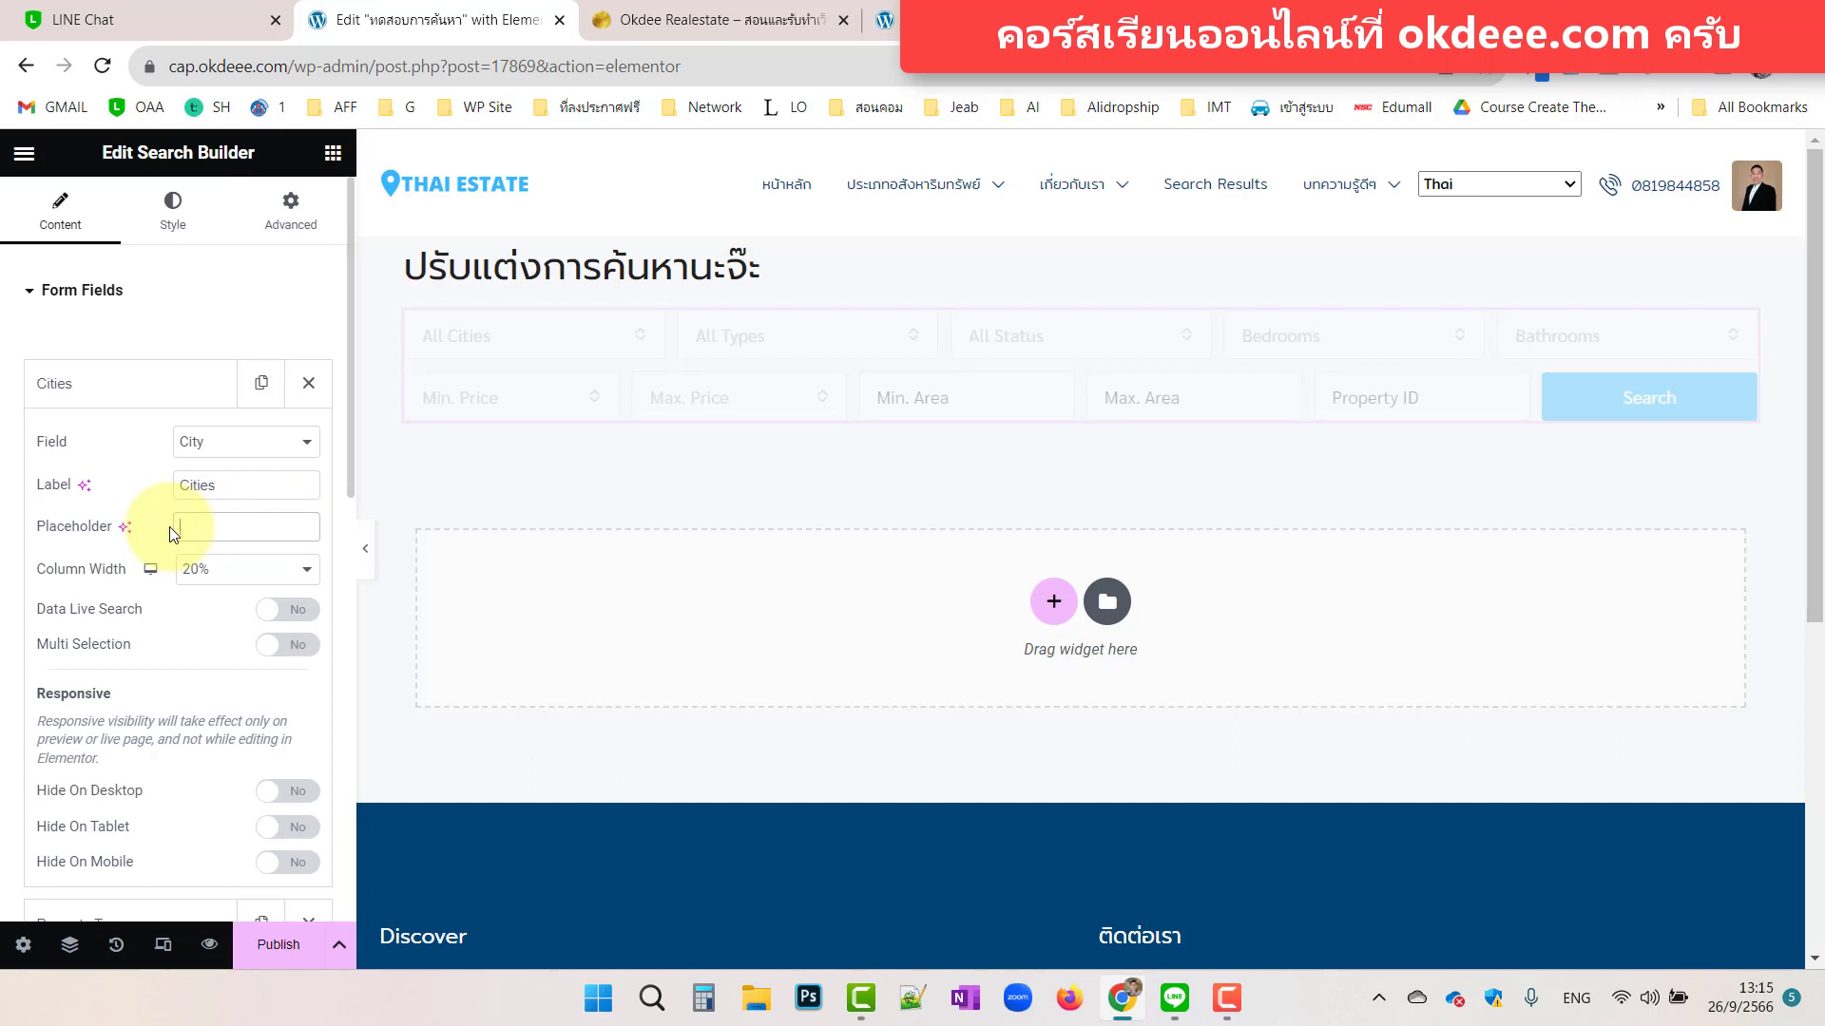
{"action": "key", "text": "grave"}
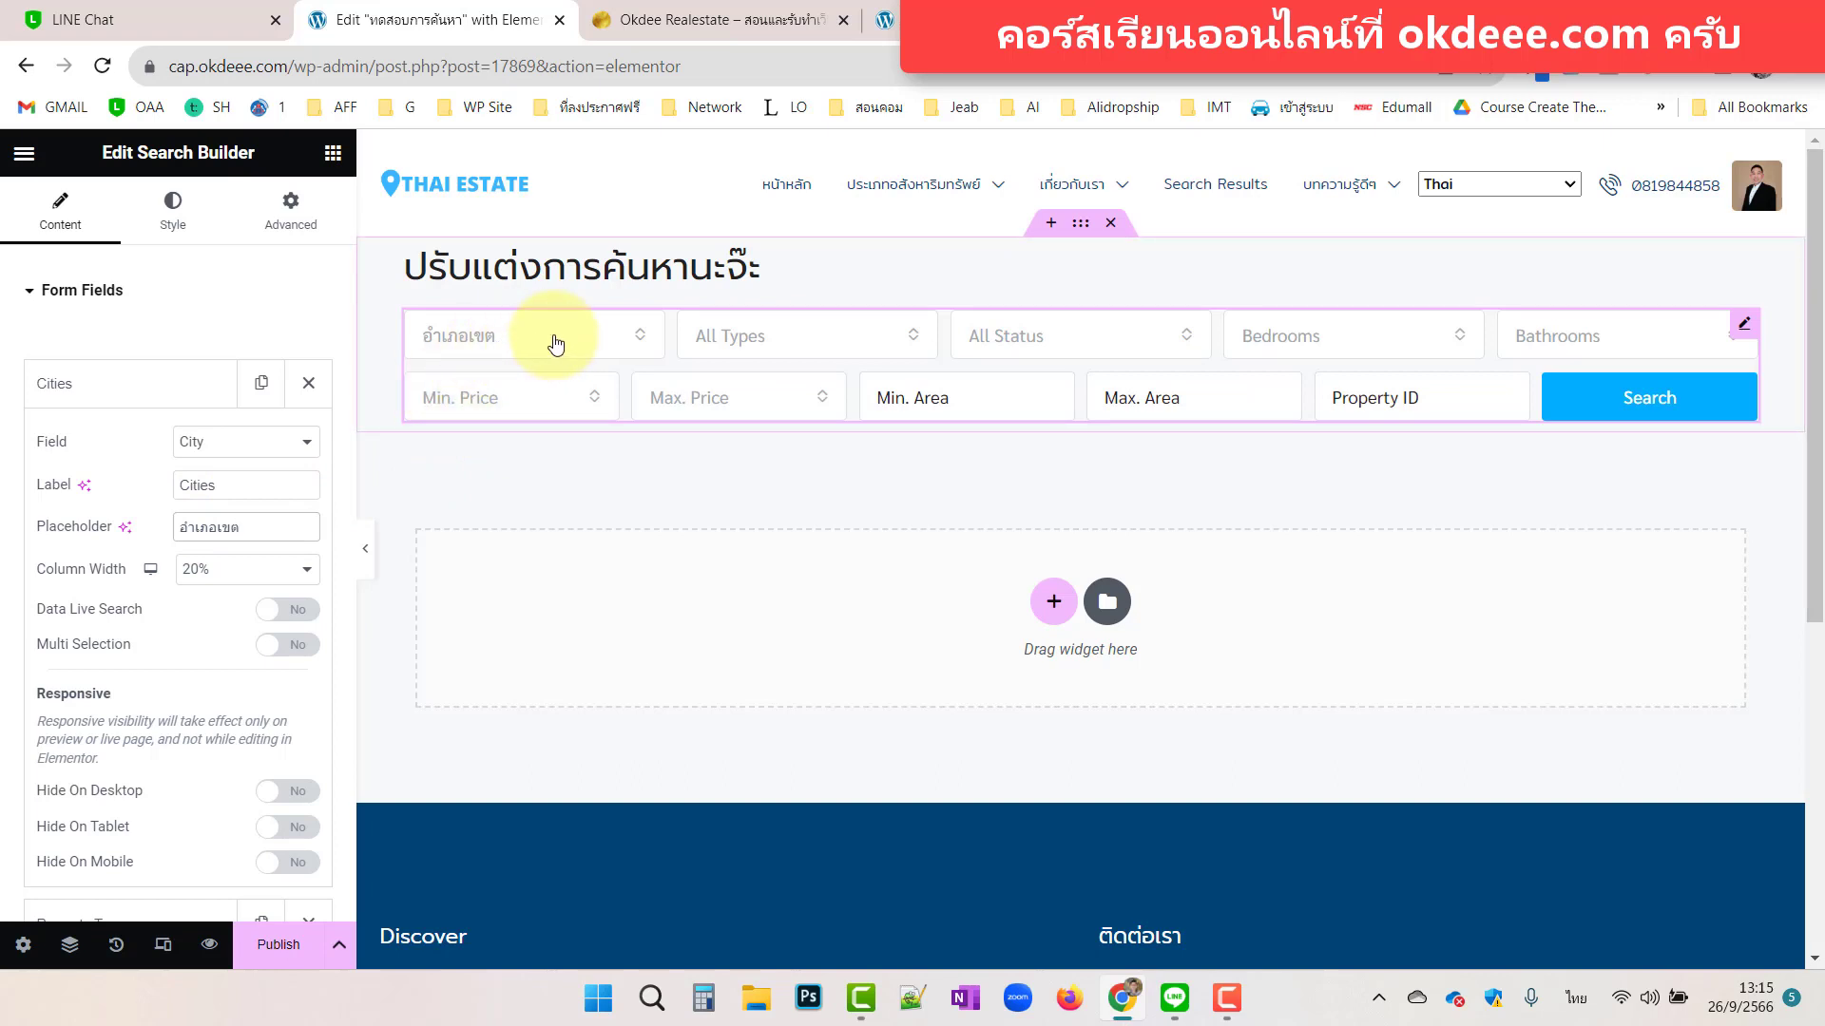
{"action": "left_click", "coordinate": [155, 385]}
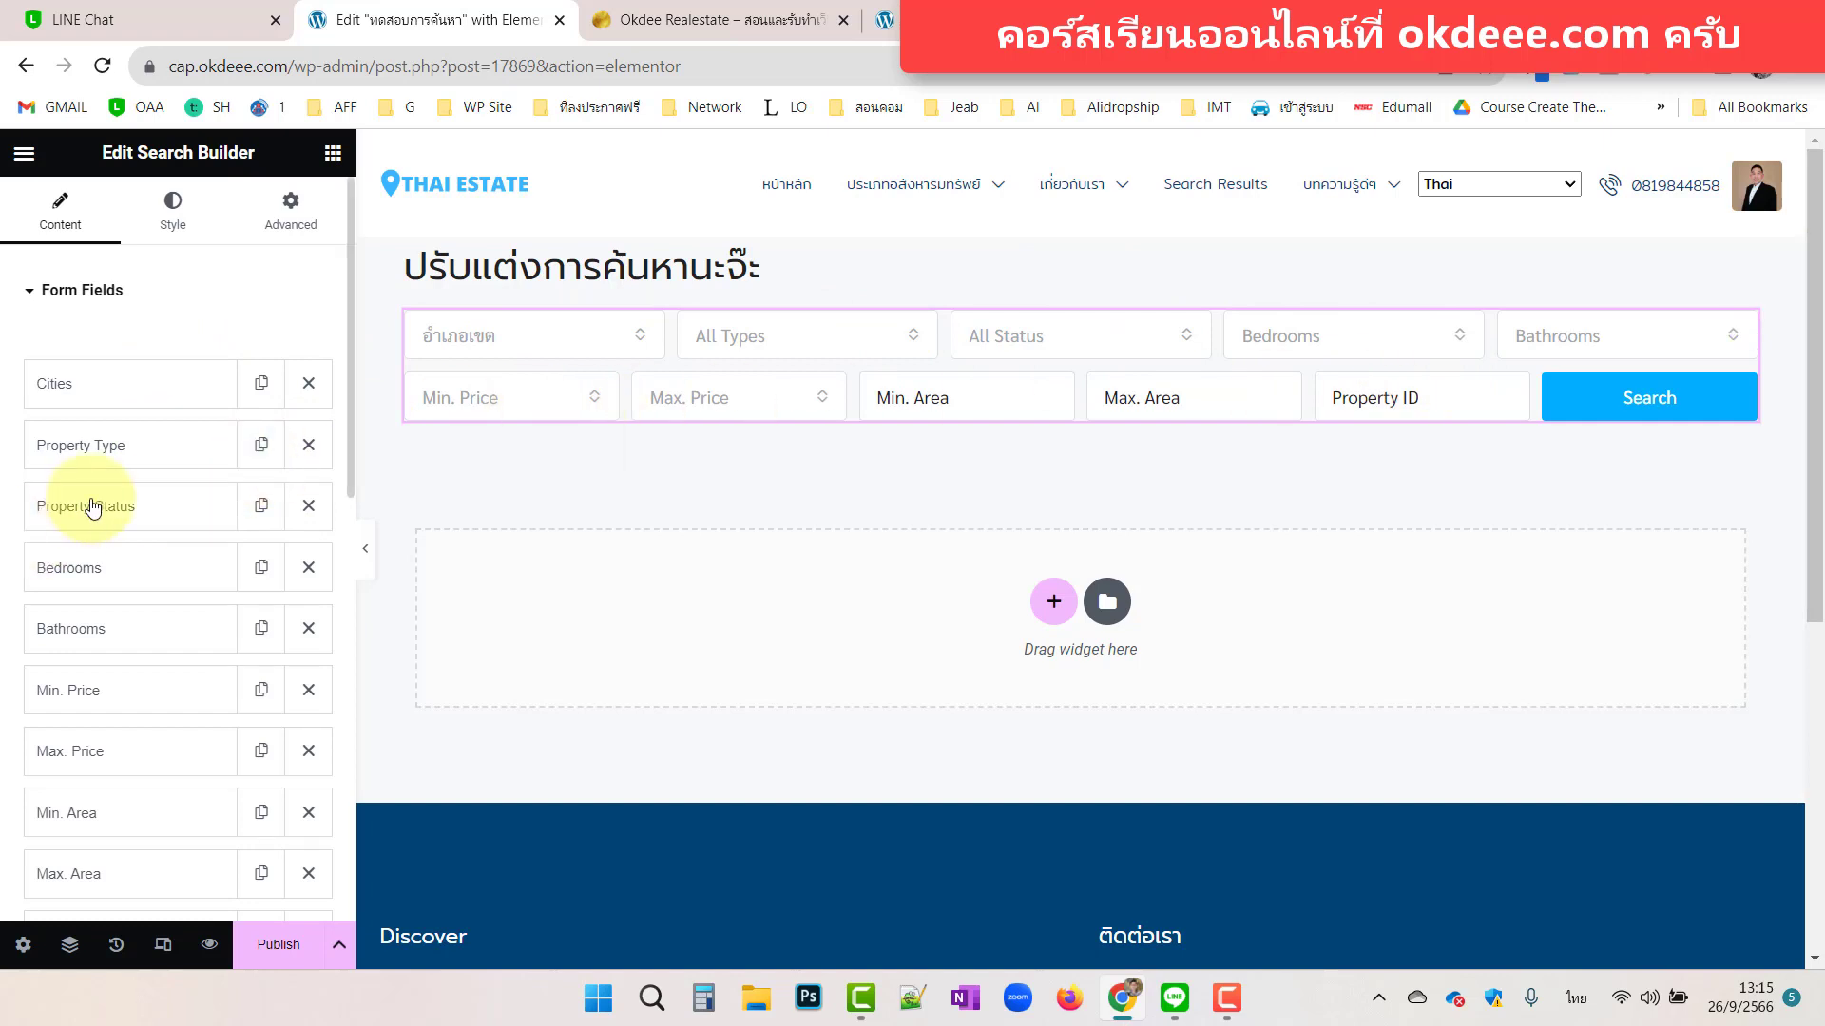
Look through the choices offered by the form's Types, Status, Bedrooms and Bathrooms dropdowns.
{"action": "left_click", "coordinate": [825, 335]}
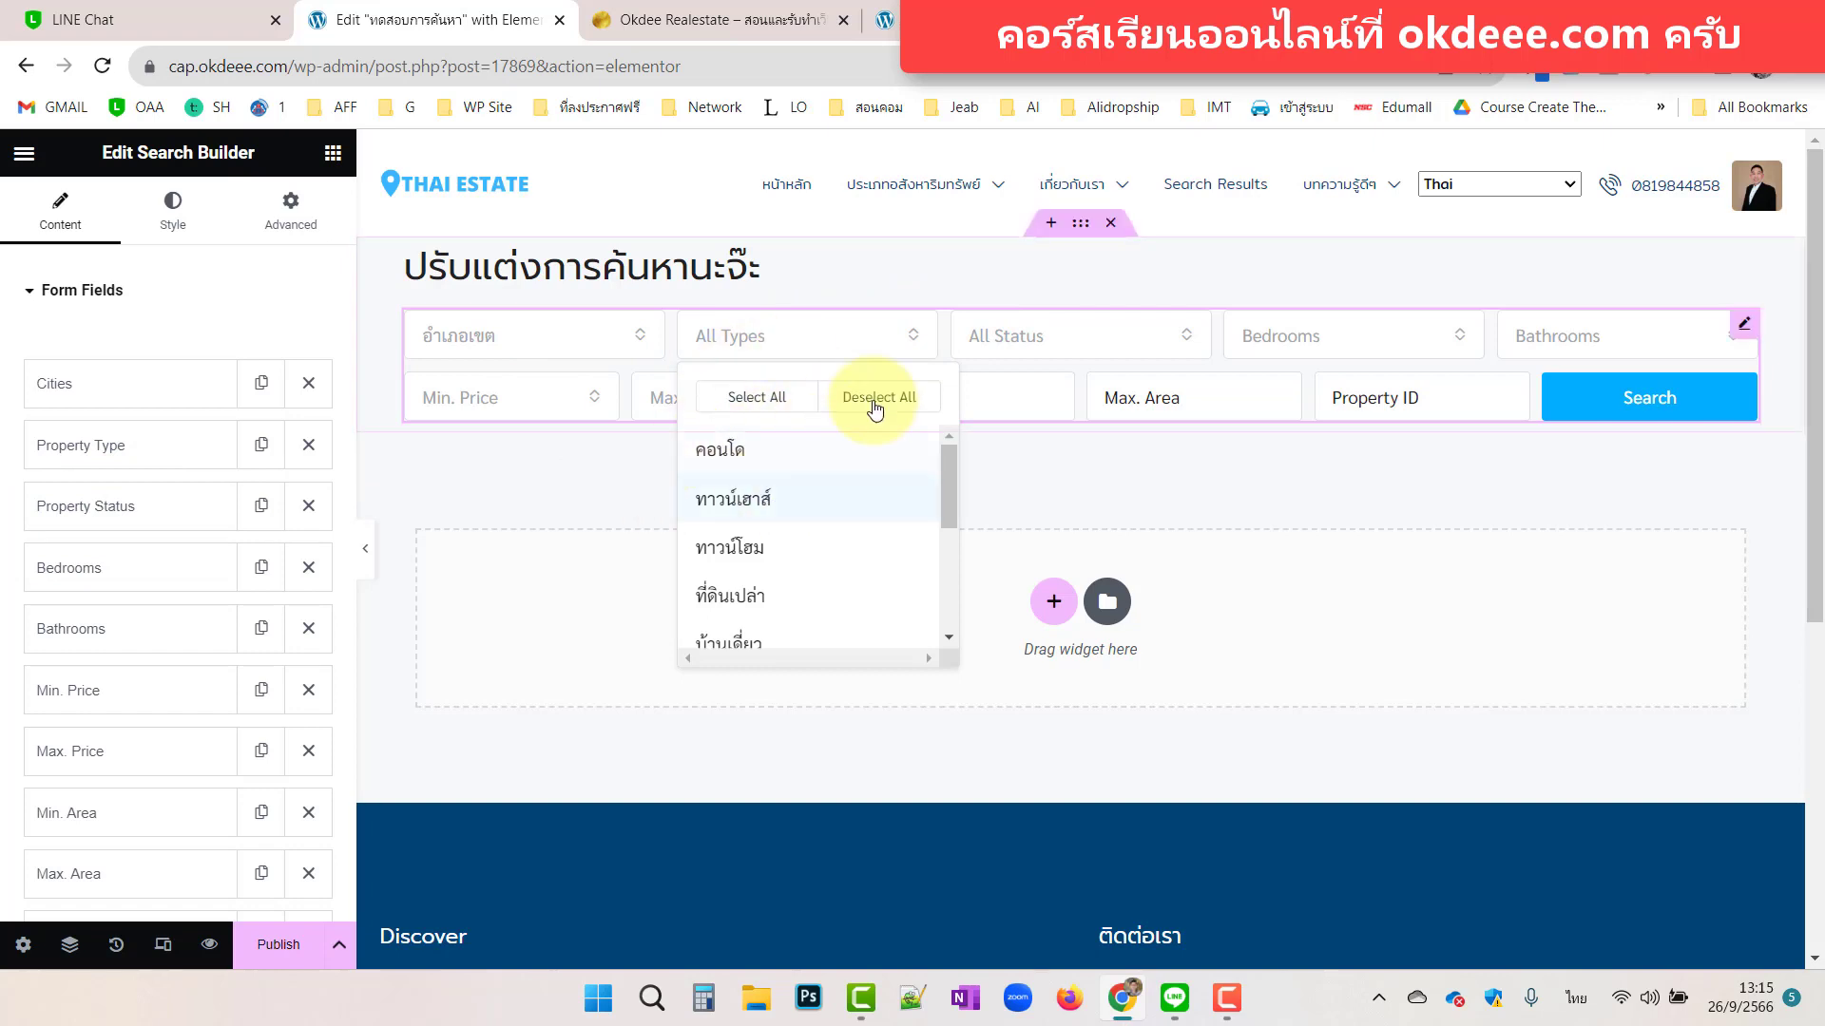
{"action": "left_click", "coordinate": [1096, 340]}
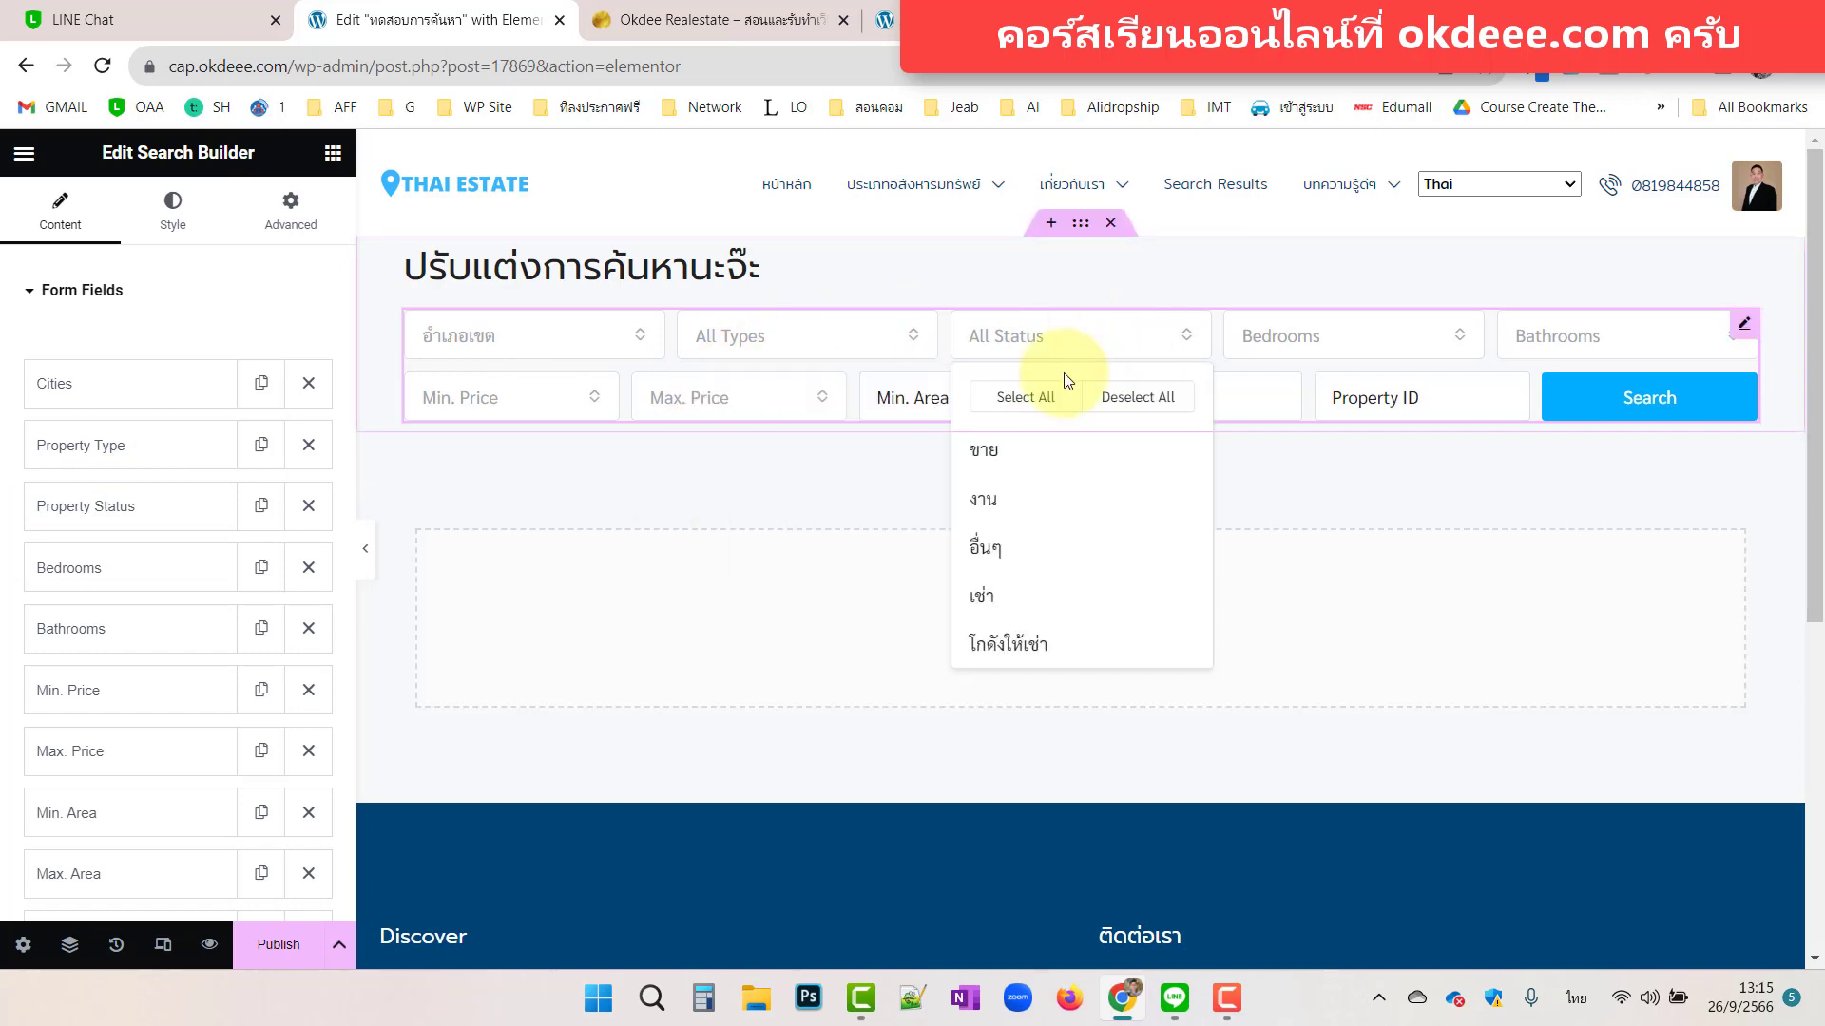
{"action": "left_click", "coordinate": [1332, 343]}
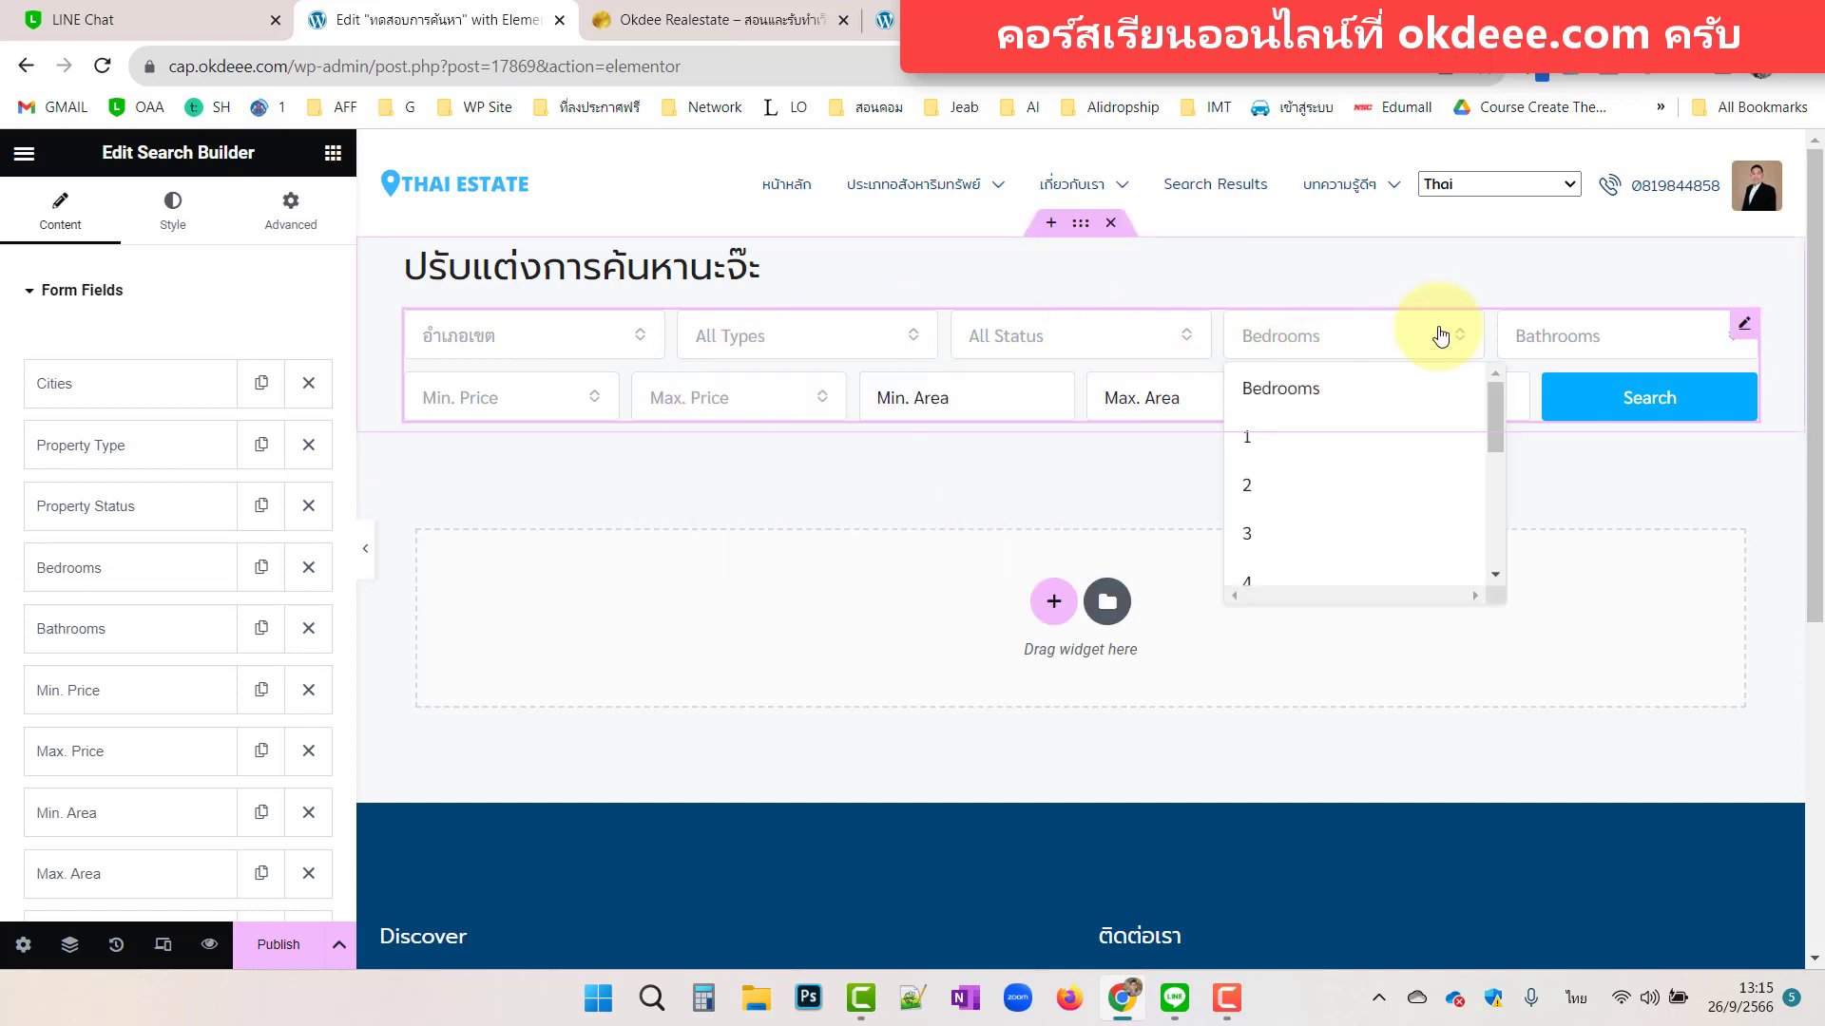
{"action": "left_click", "coordinate": [1596, 342]}
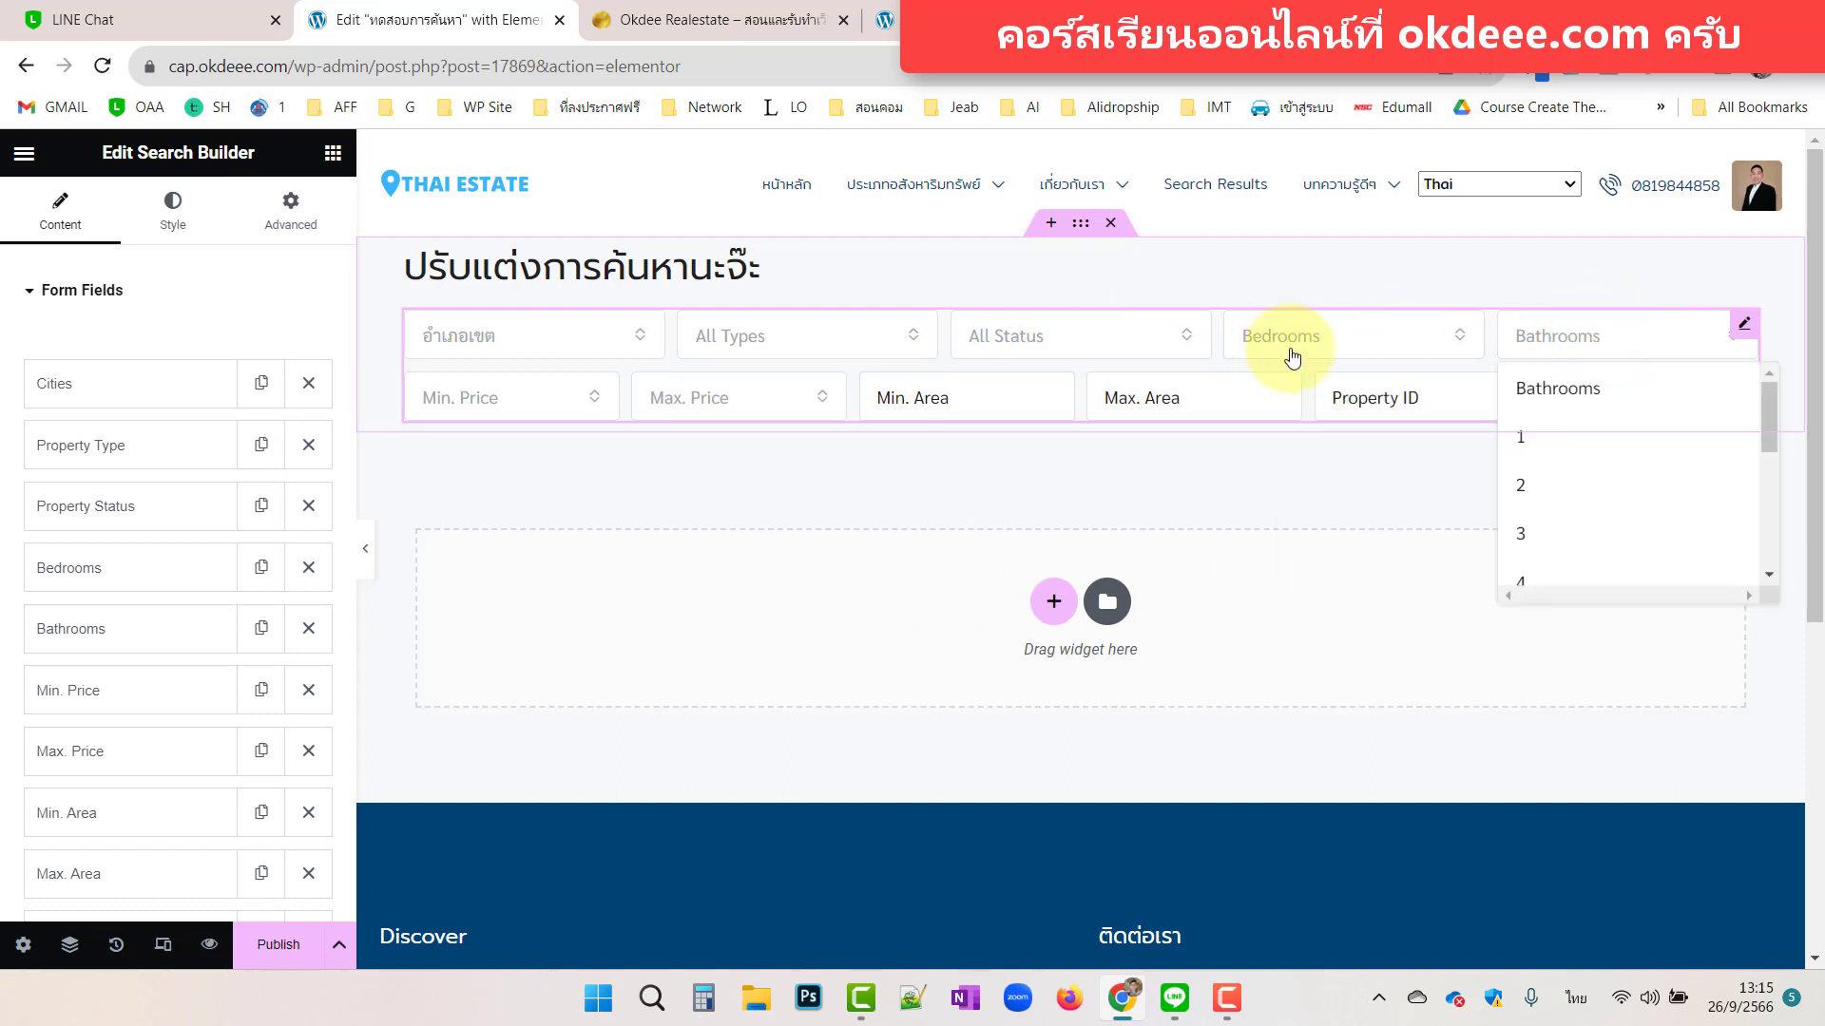
{"action": "left_click", "coordinate": [1331, 344]}
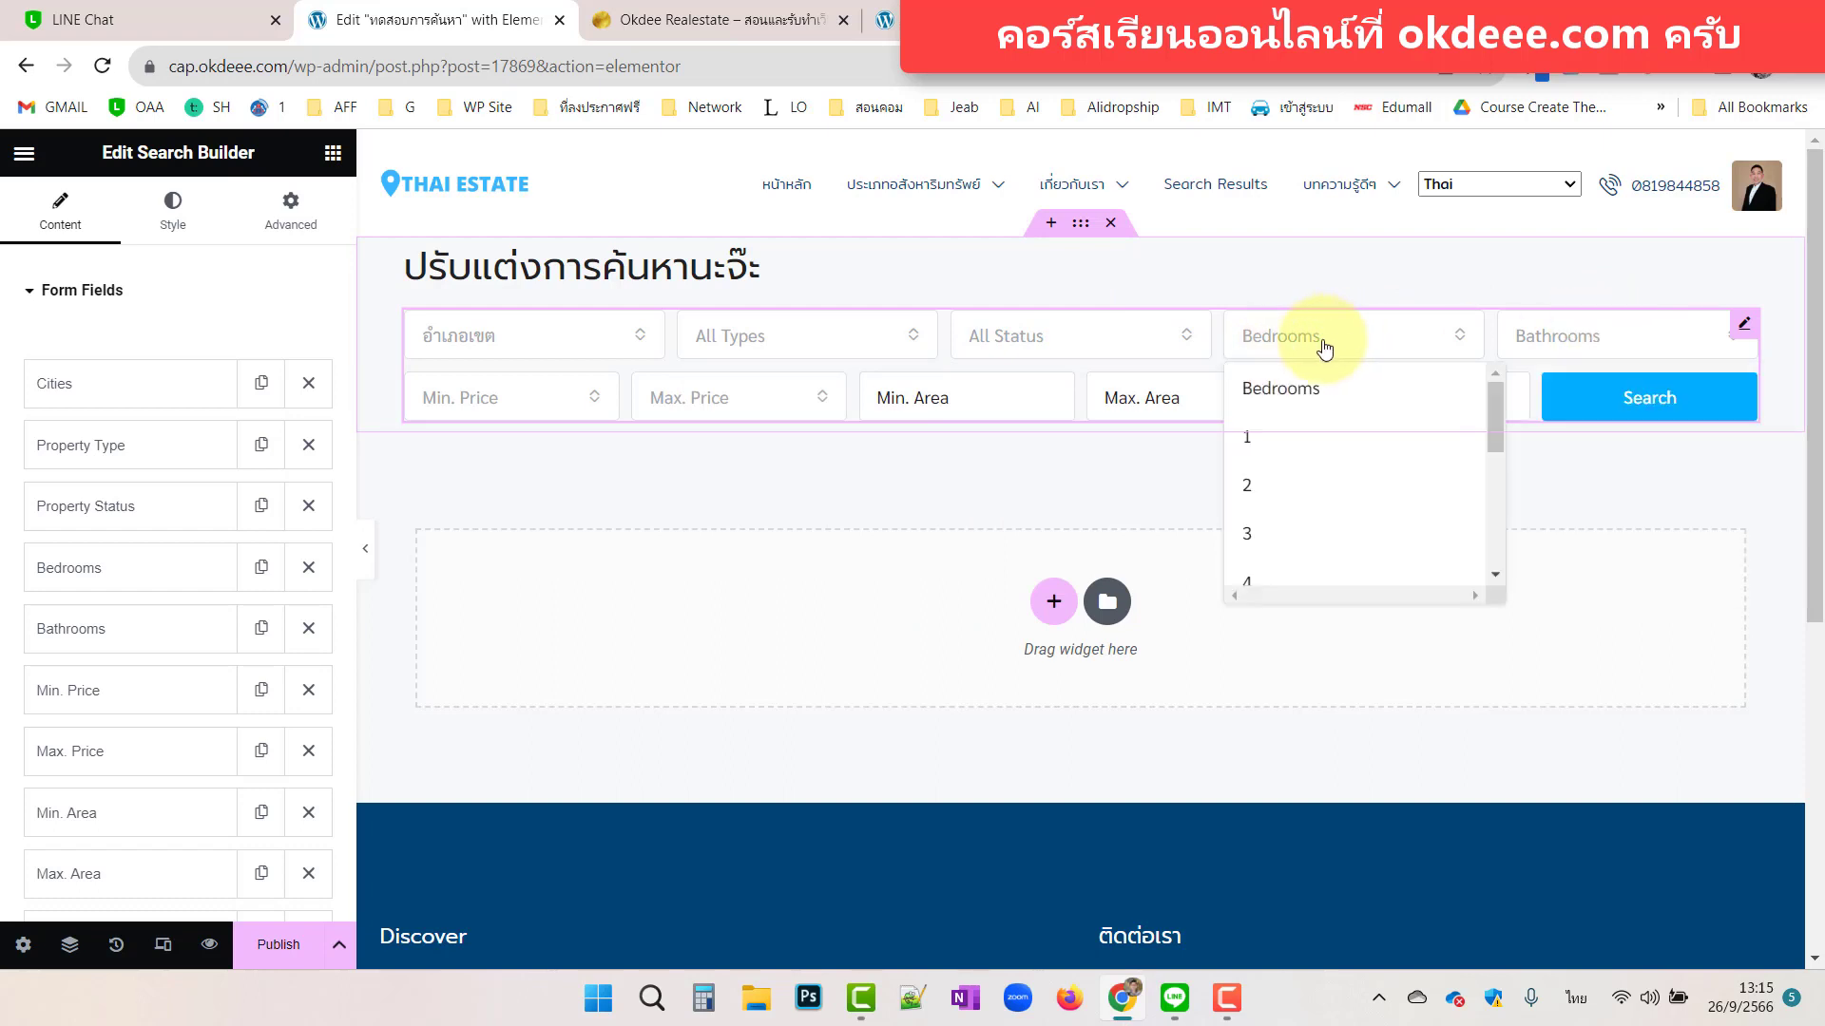
Remove the Bedrooms, Bathrooms, Min. Price, Max. Price, Min. Area and Property ID fields from the search form.
{"action": "left_click", "coordinate": [316, 567]}
{"action": "left_click", "coordinate": [320, 568]}
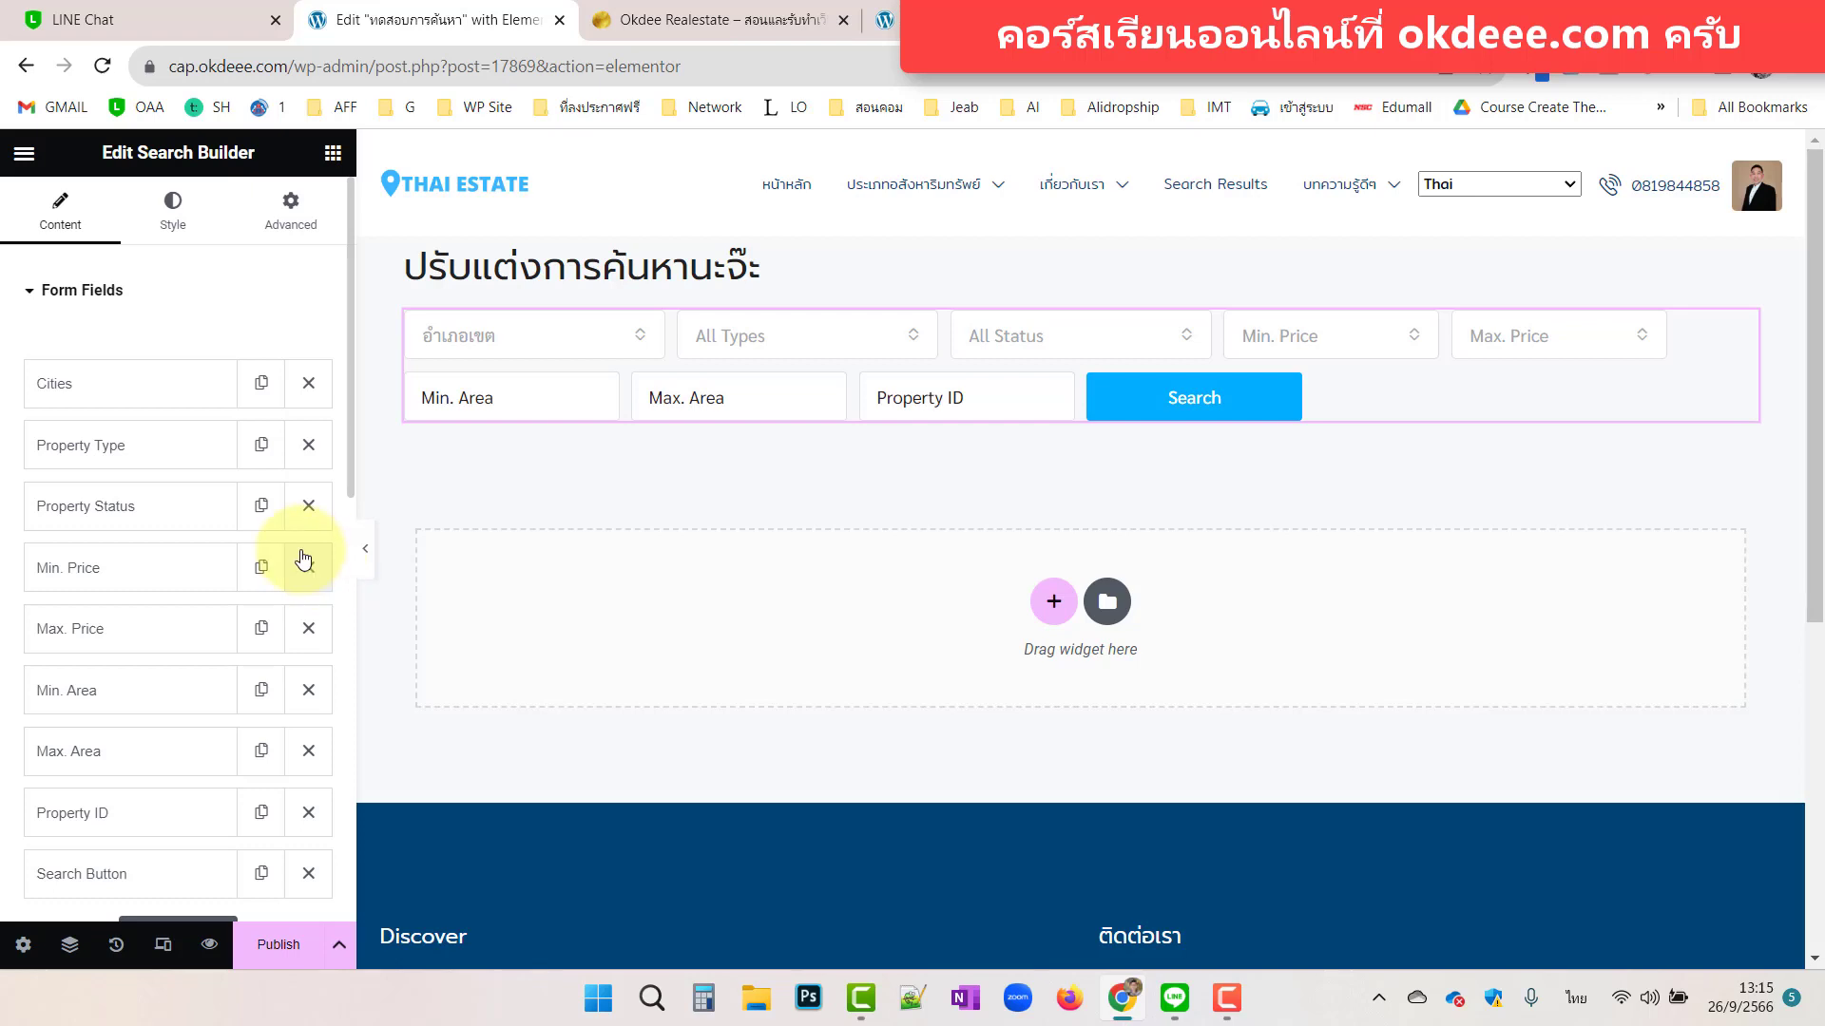
{"action": "left_click", "coordinate": [308, 570]}
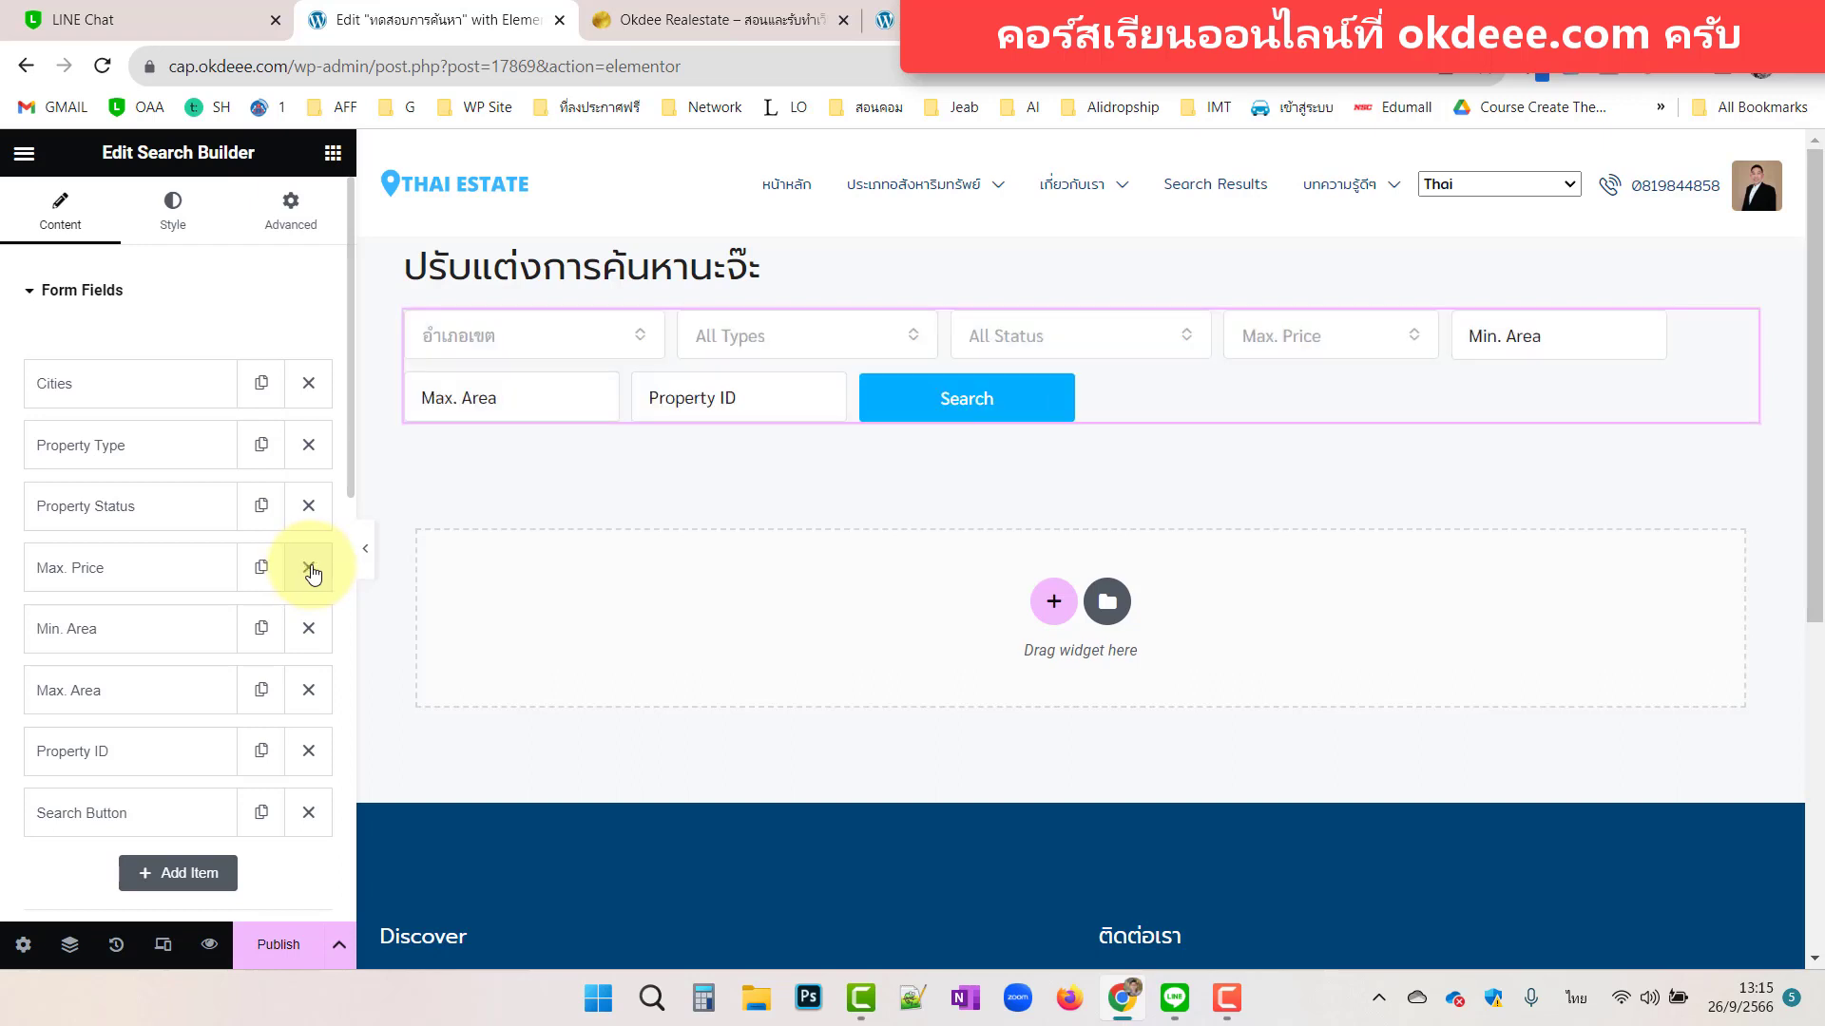
{"action": "left_click", "coordinate": [308, 570]}
{"action": "left_click", "coordinate": [308, 570]}
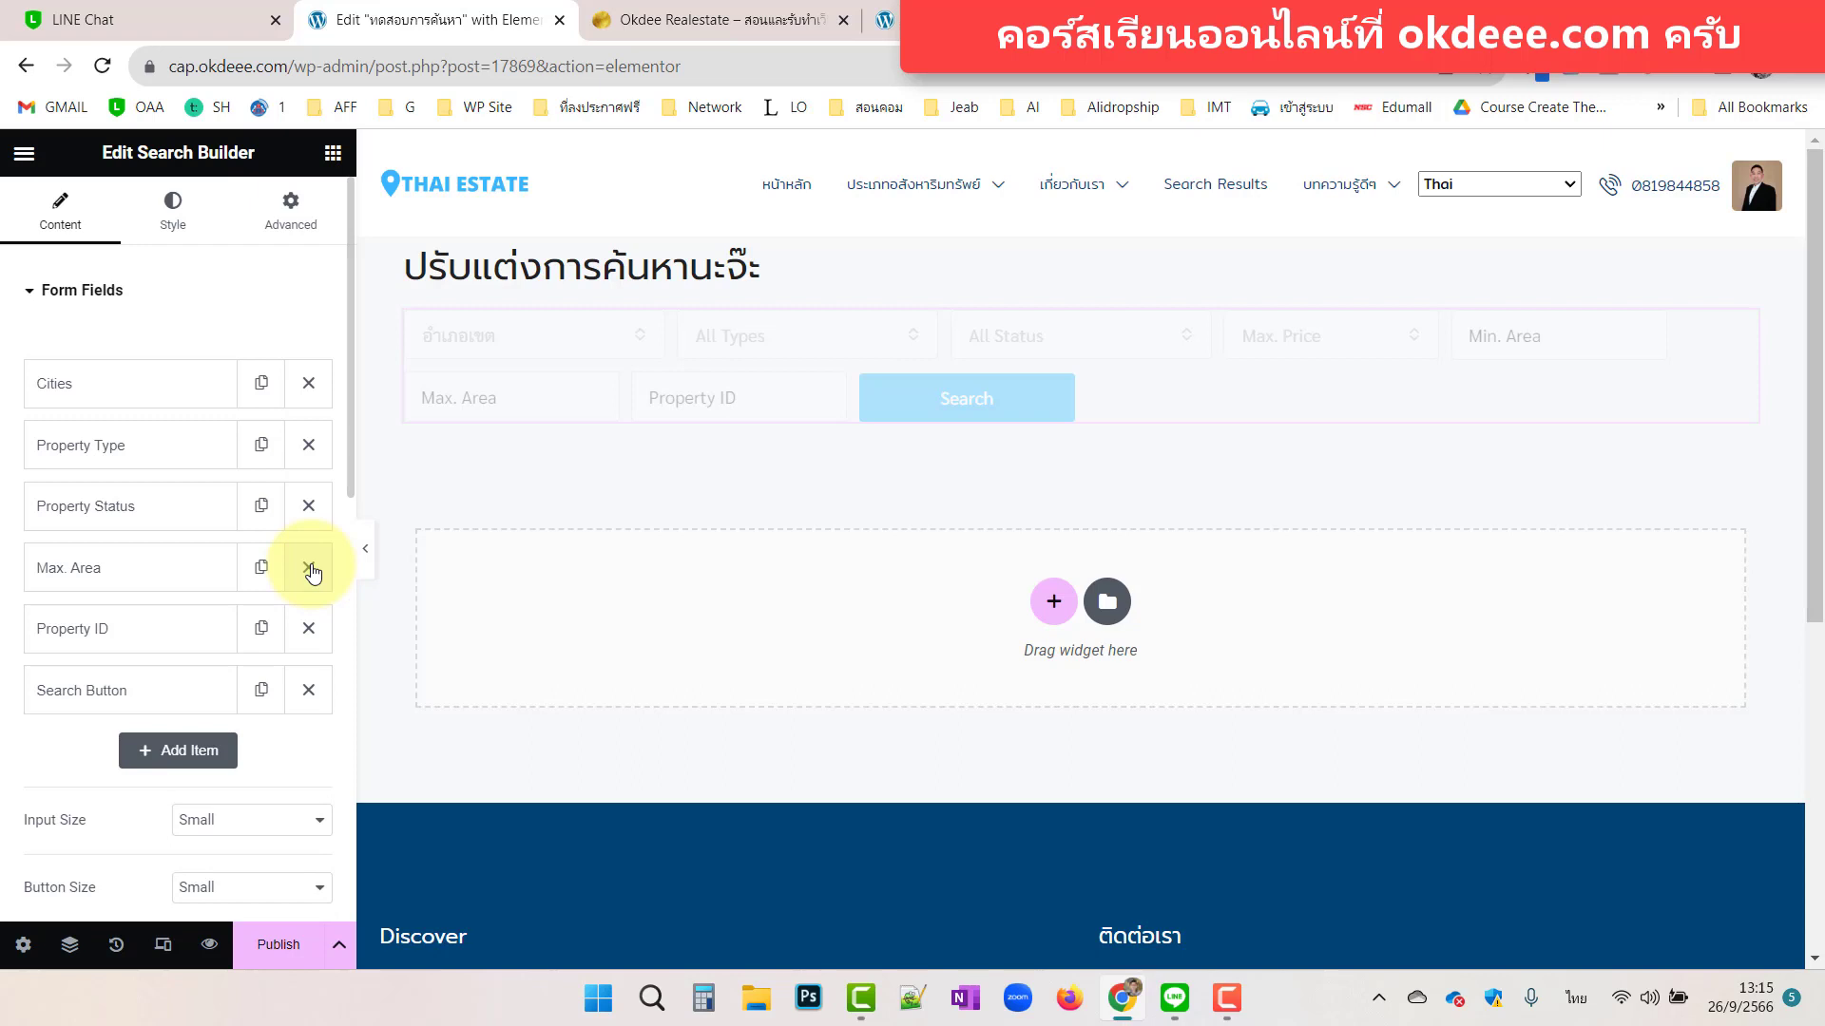
{"action": "left_click", "coordinate": [308, 629]}
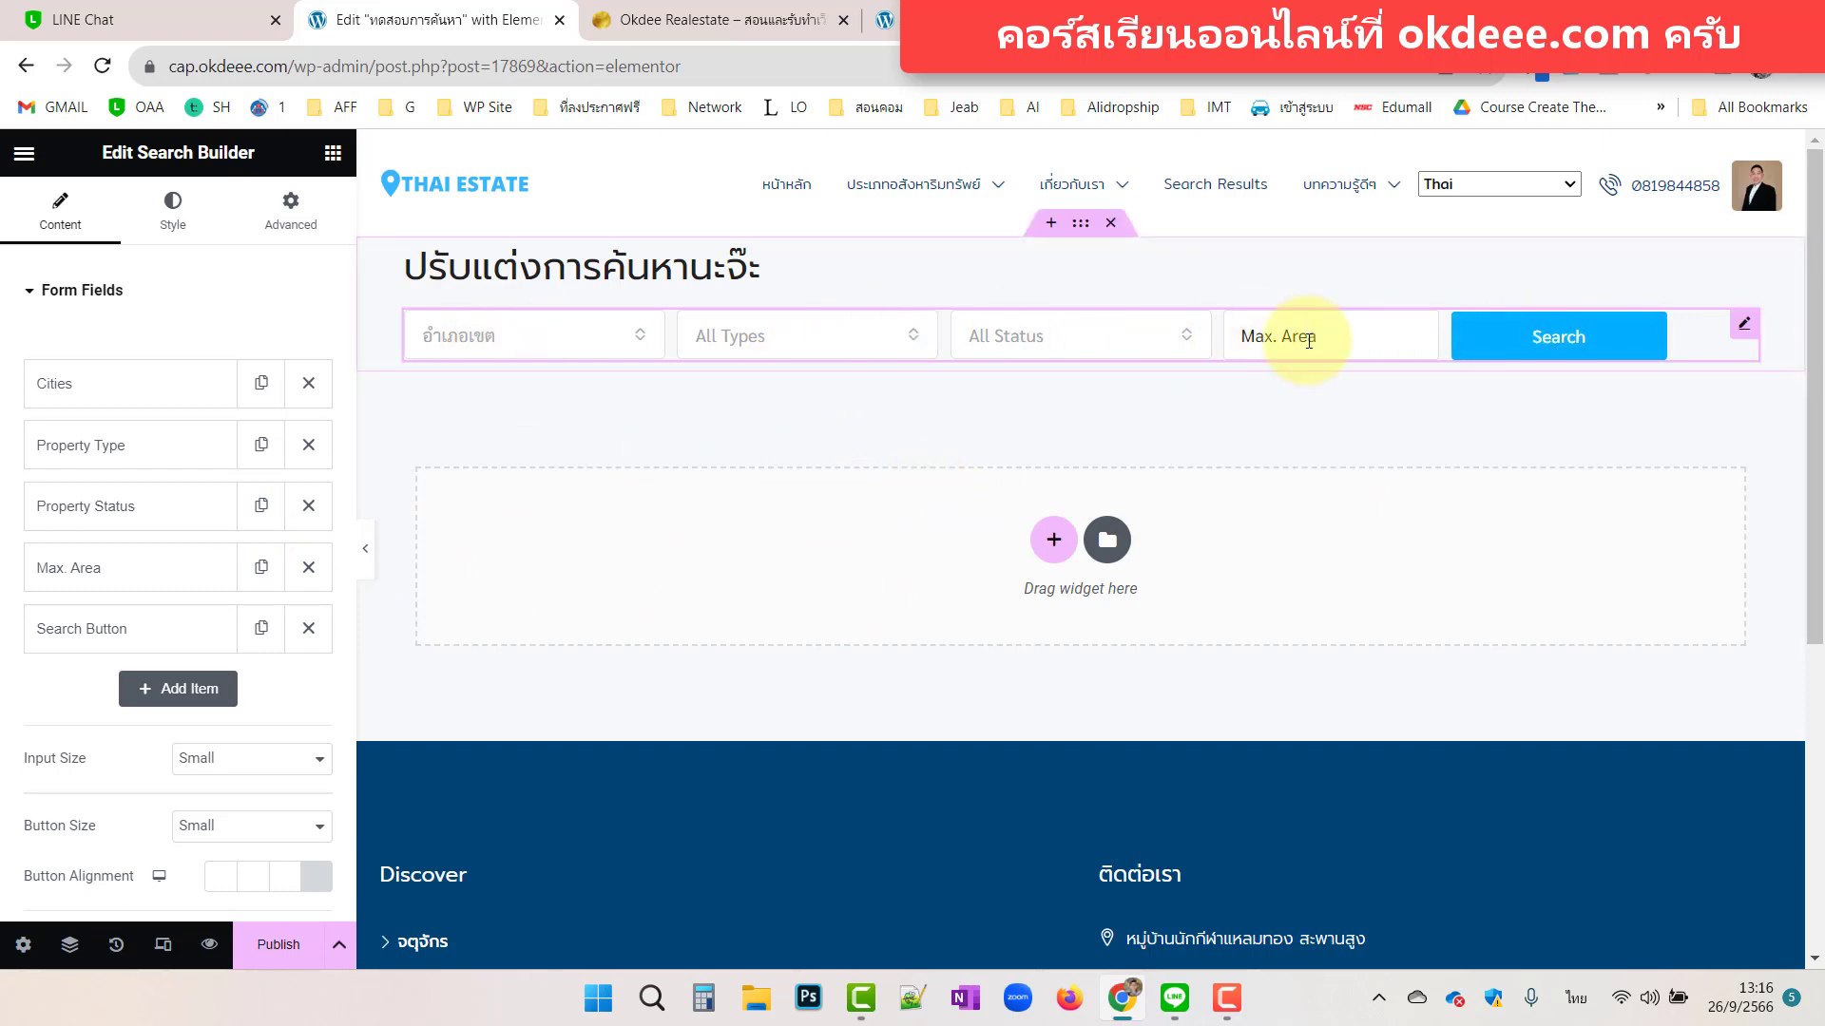
Set the Cities field's column width to 25%.
{"action": "left_click", "coordinate": [146, 383]}
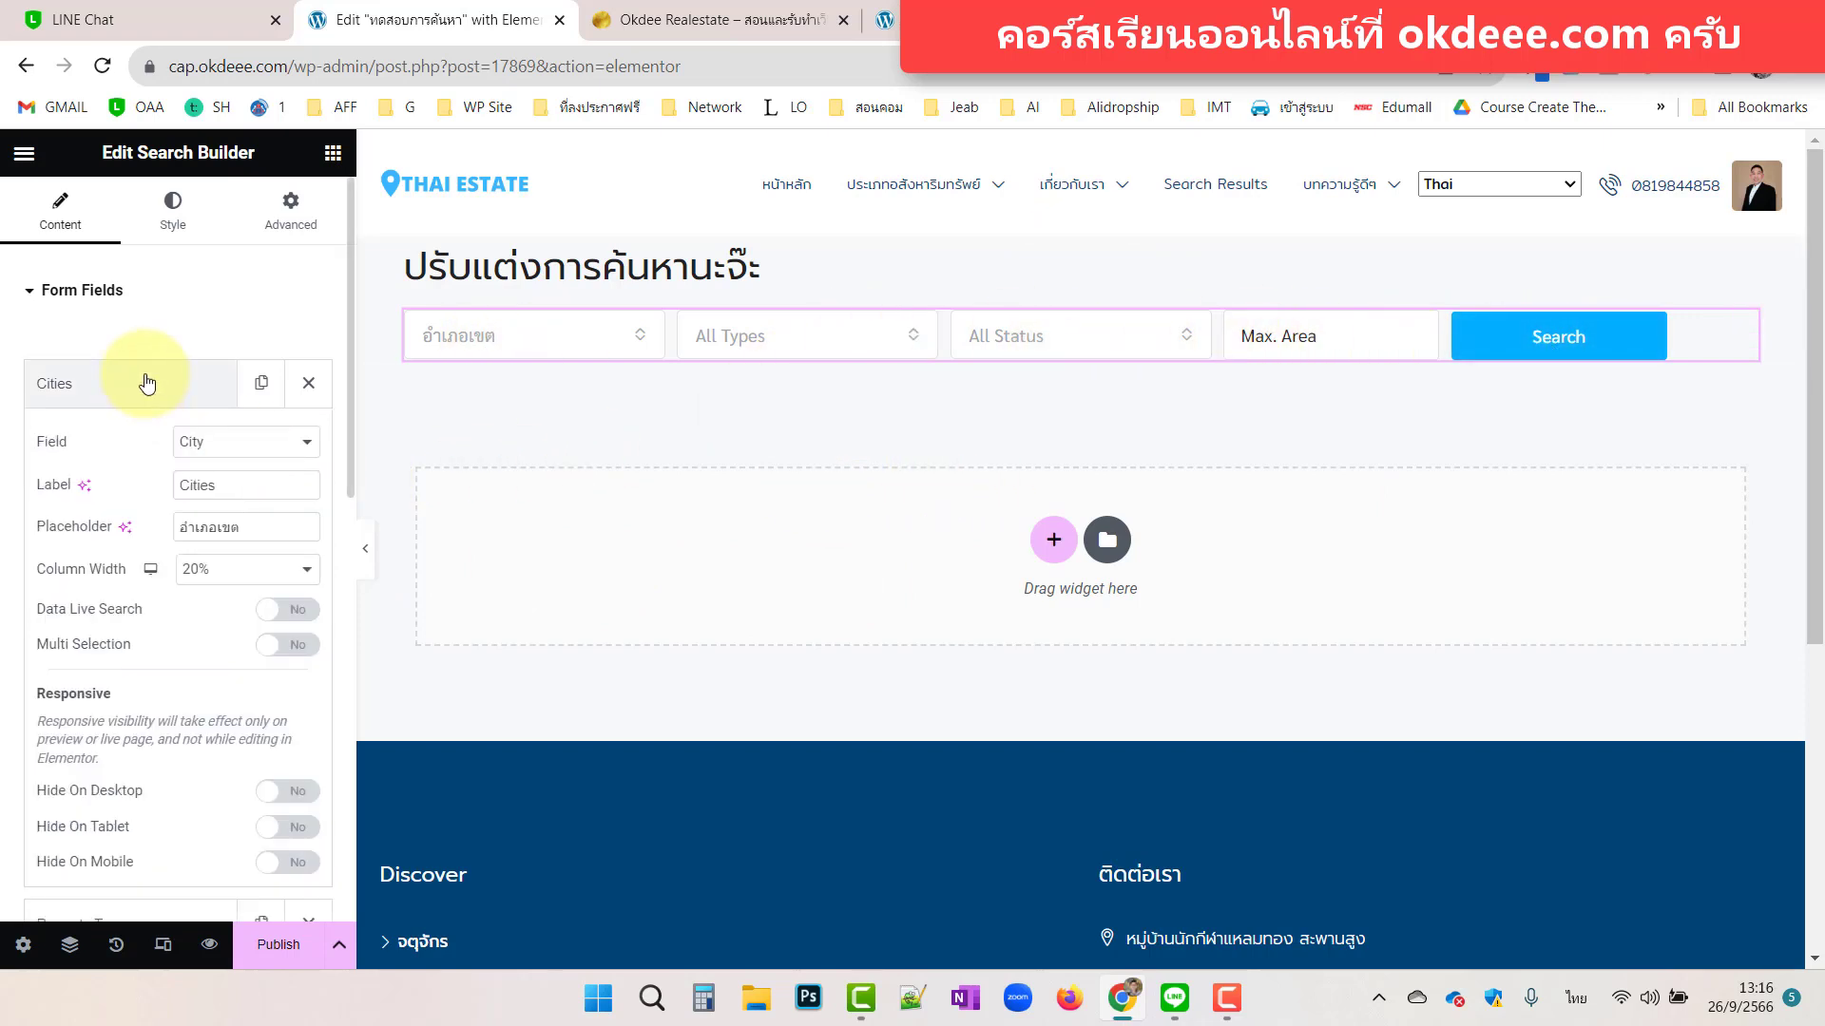
{"action": "left_click", "coordinate": [218, 576]}
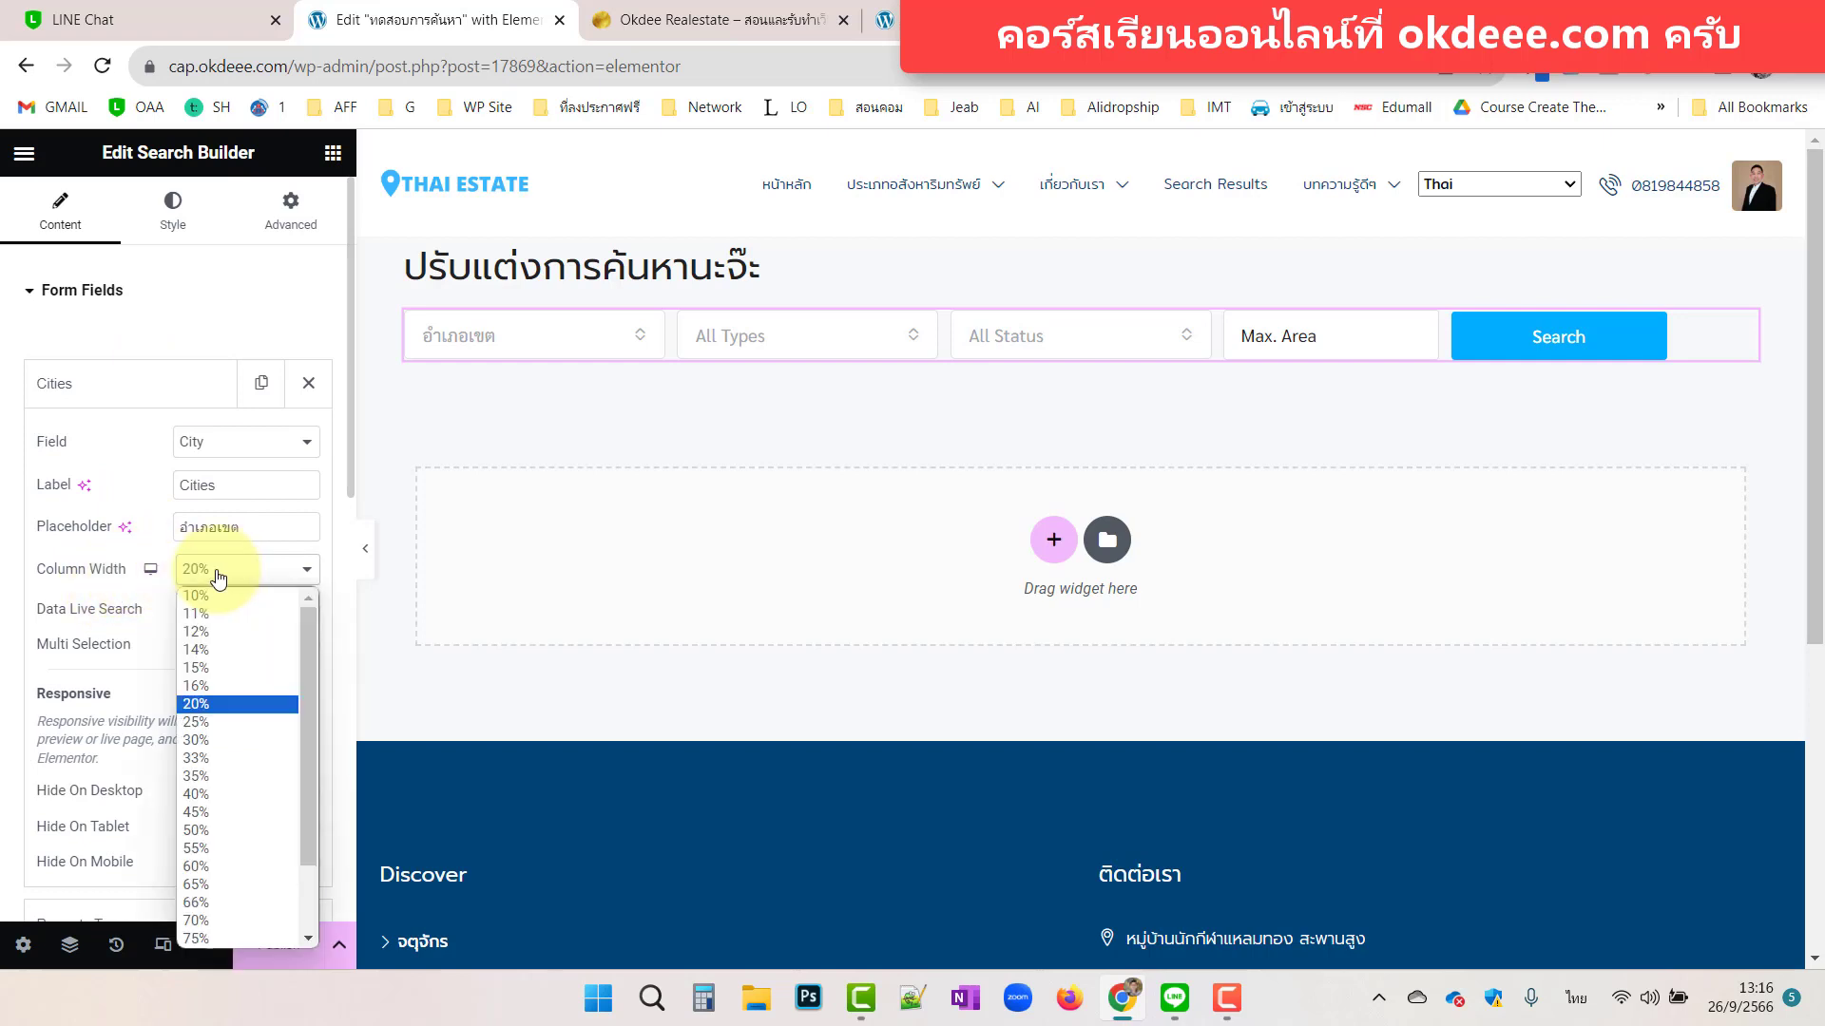
{"action": "left_click", "coordinate": [195, 723]}
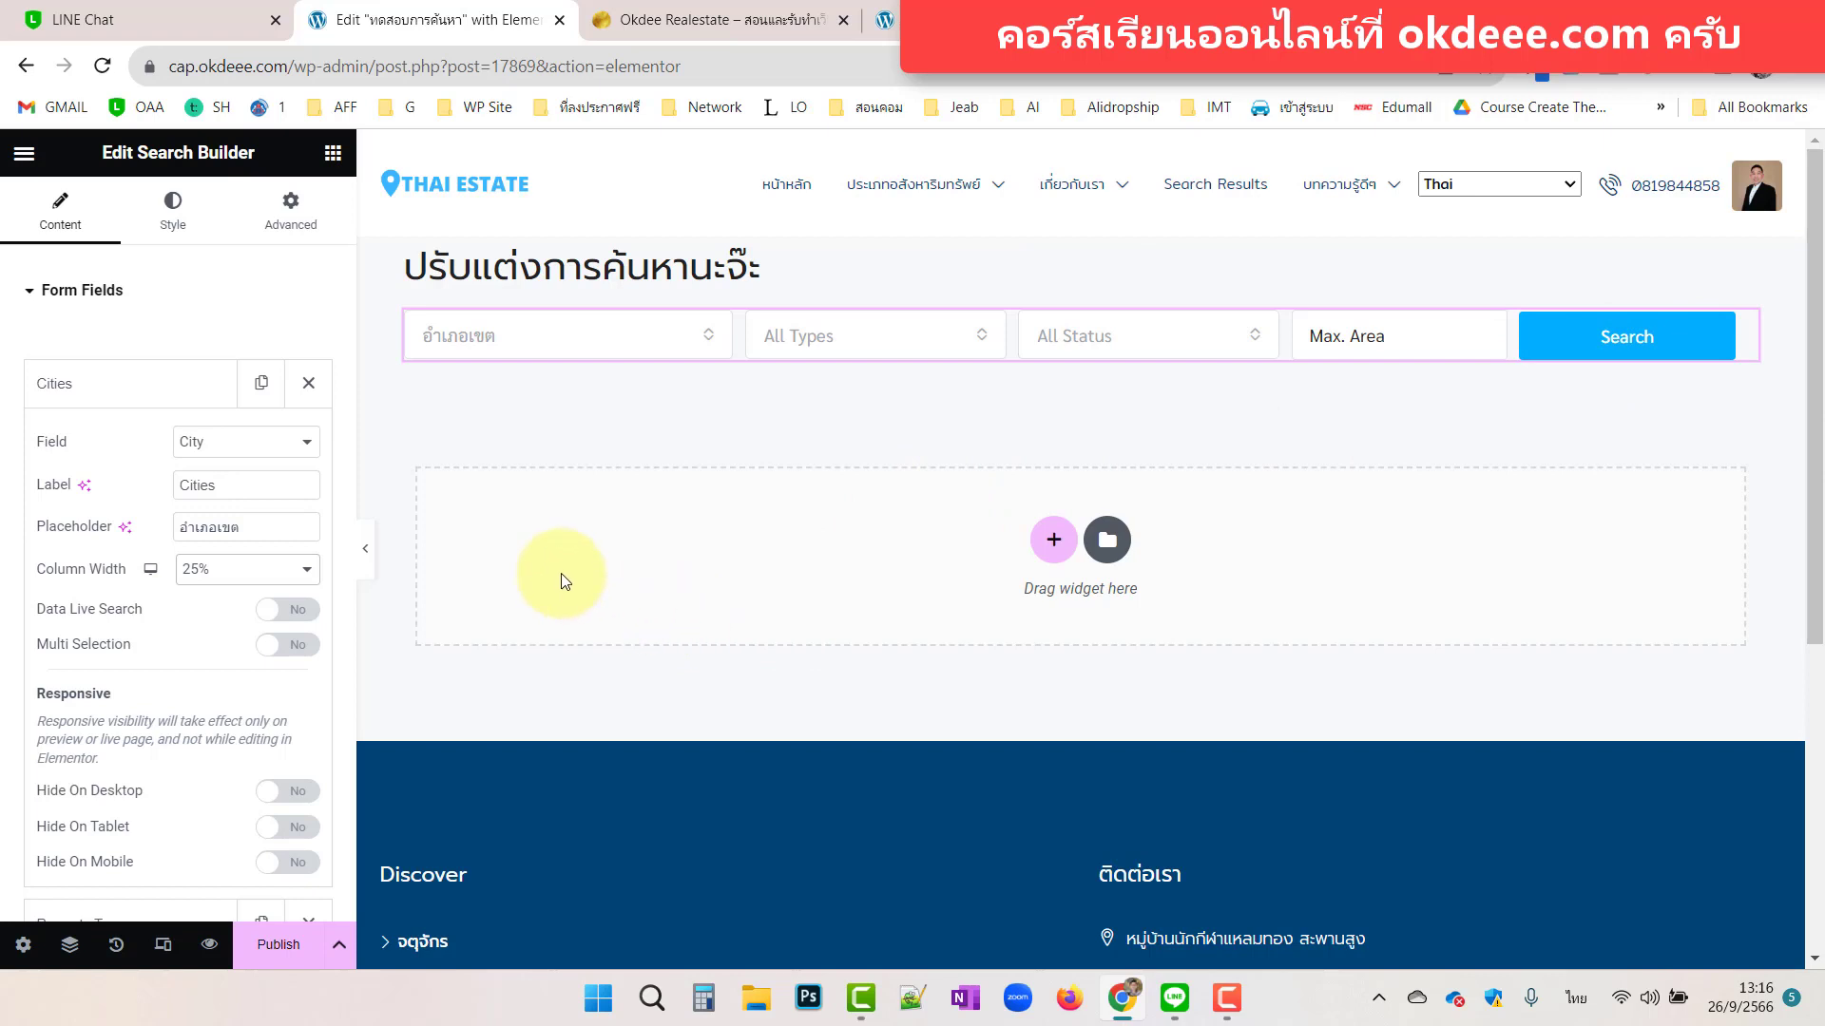
{"action": "left_click", "coordinate": [134, 384]}
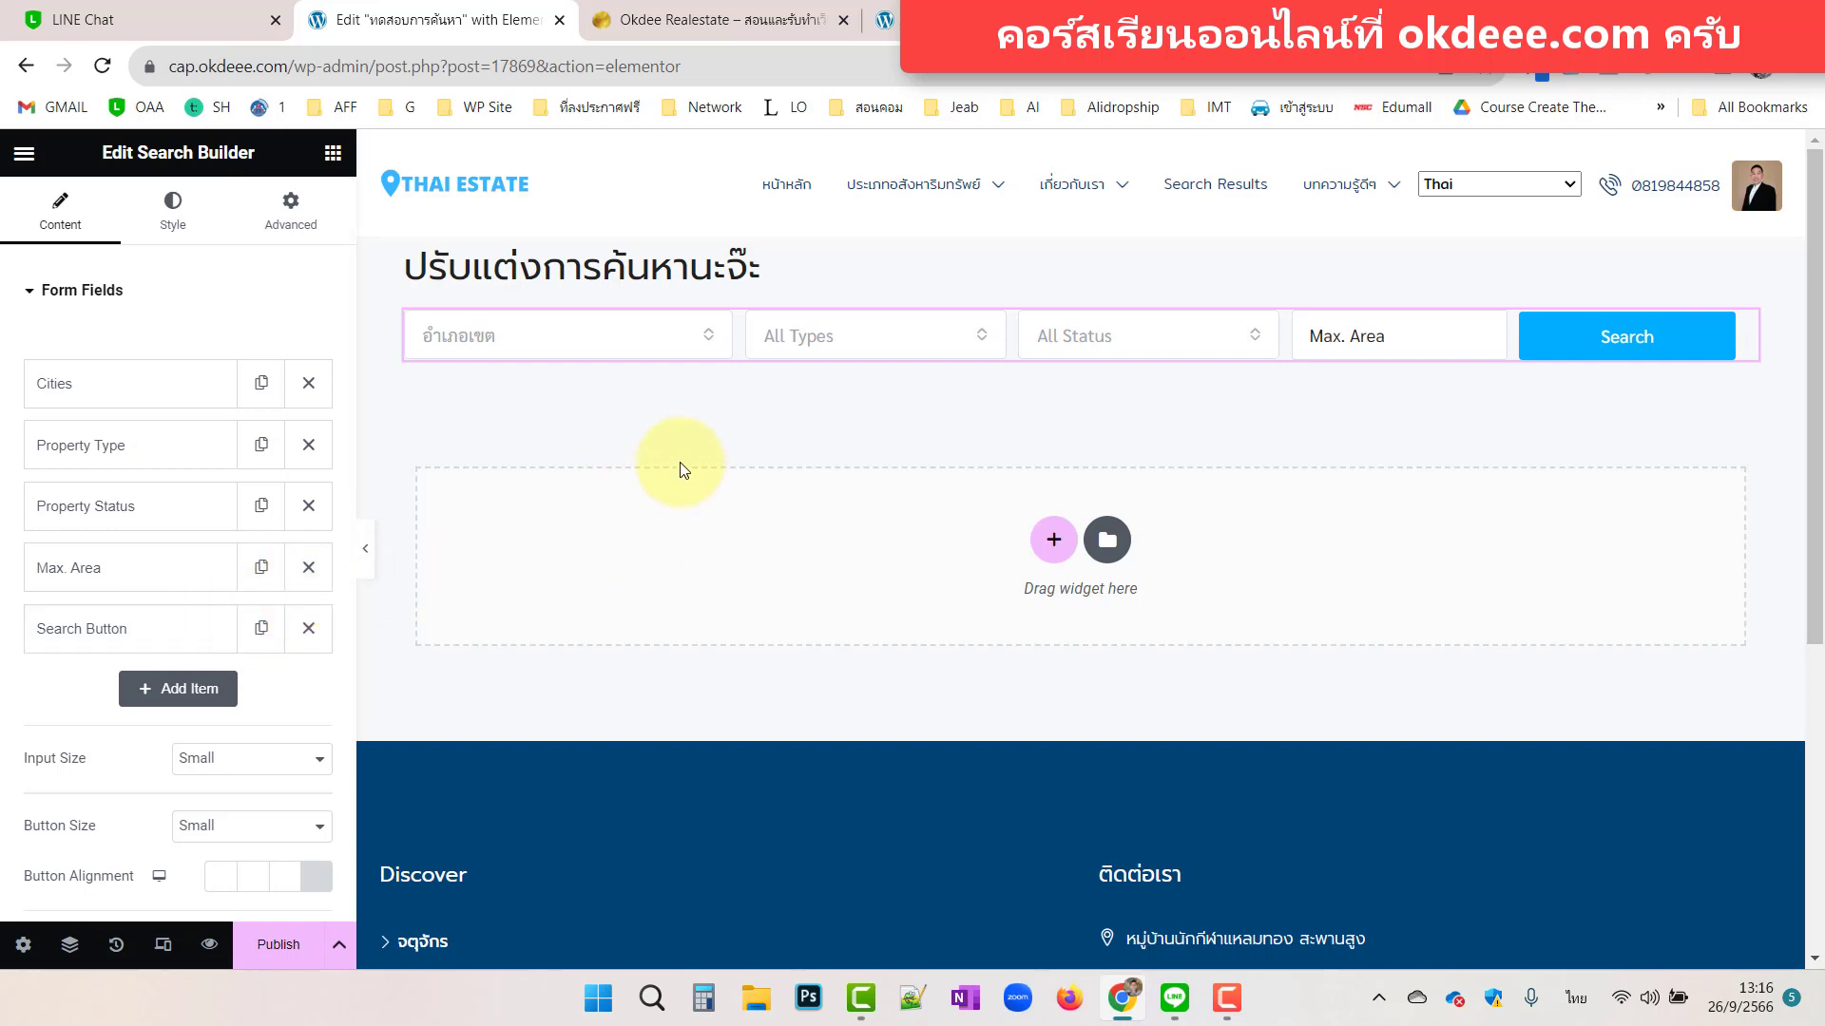
Check the page layout and view the property type choices in the search form.
{"action": "scroll", "coordinate": [631, 428], "scroll_direction": "down", "scroll_amount": 4}
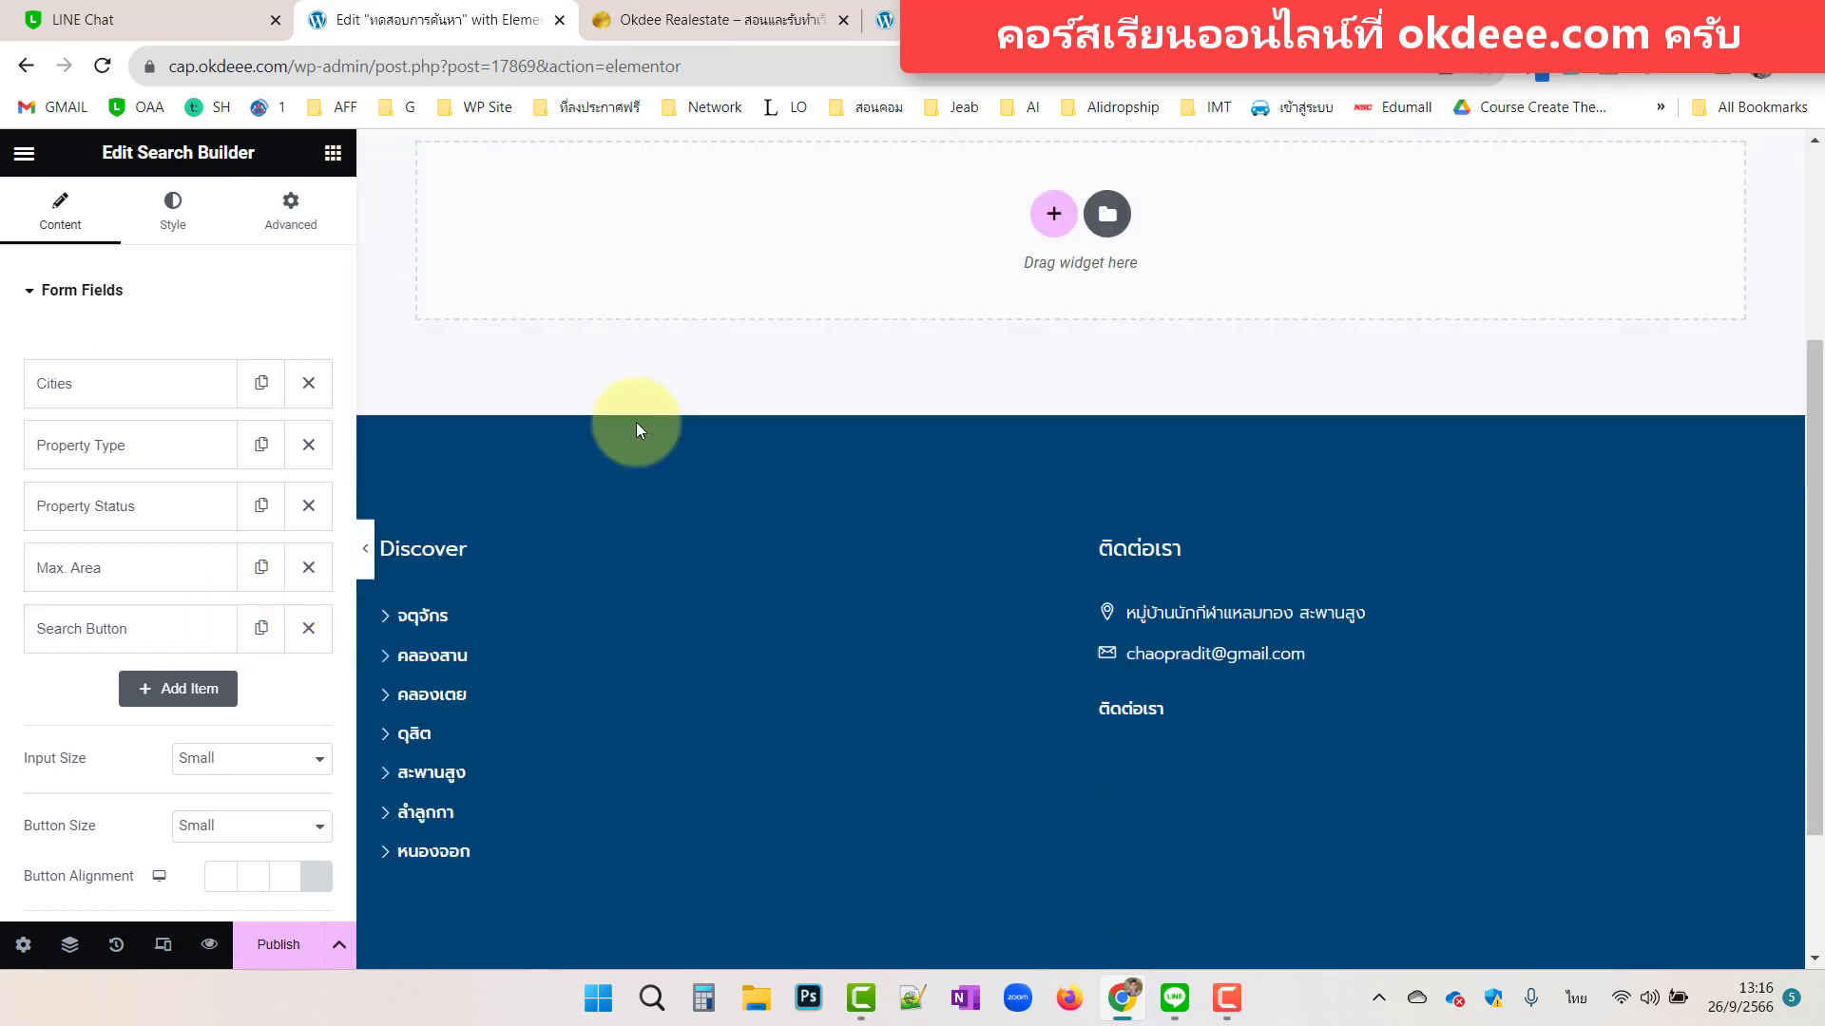
{"action": "scroll", "coordinate": [594, 428], "scroll_direction": "up", "scroll_amount": 4}
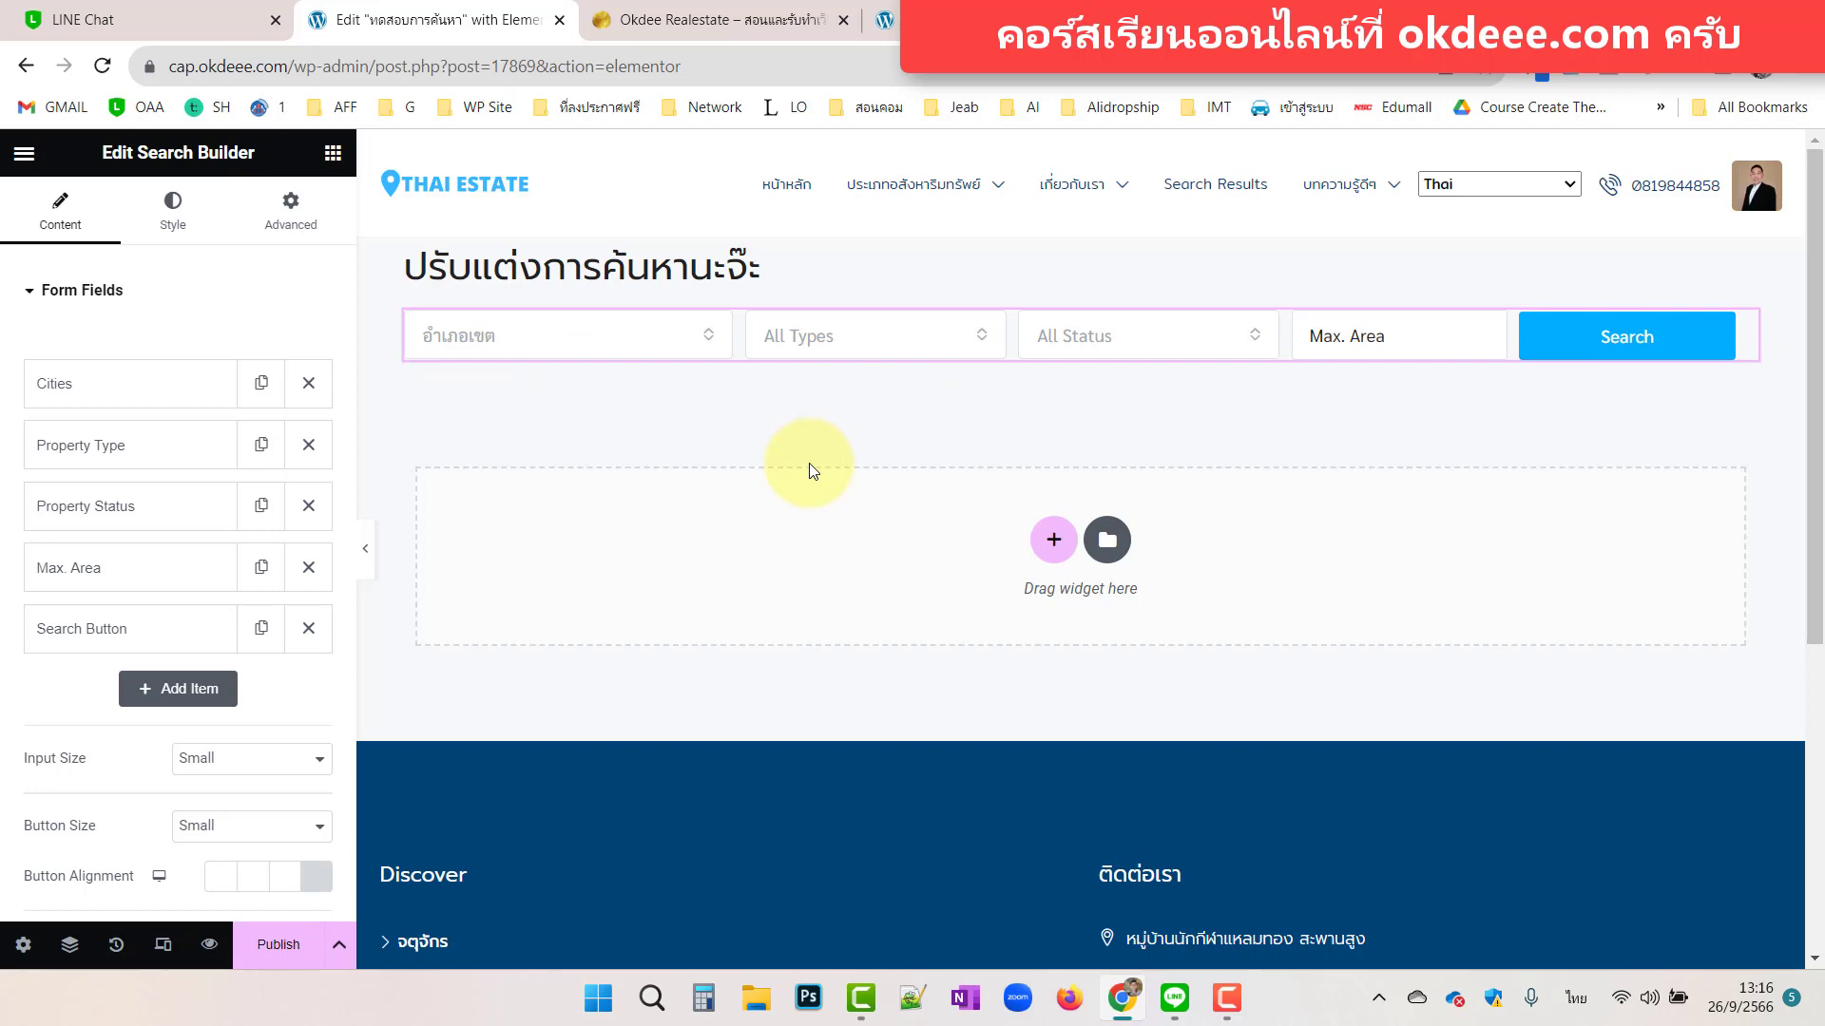
{"action": "left_click", "coordinate": [897, 332]}
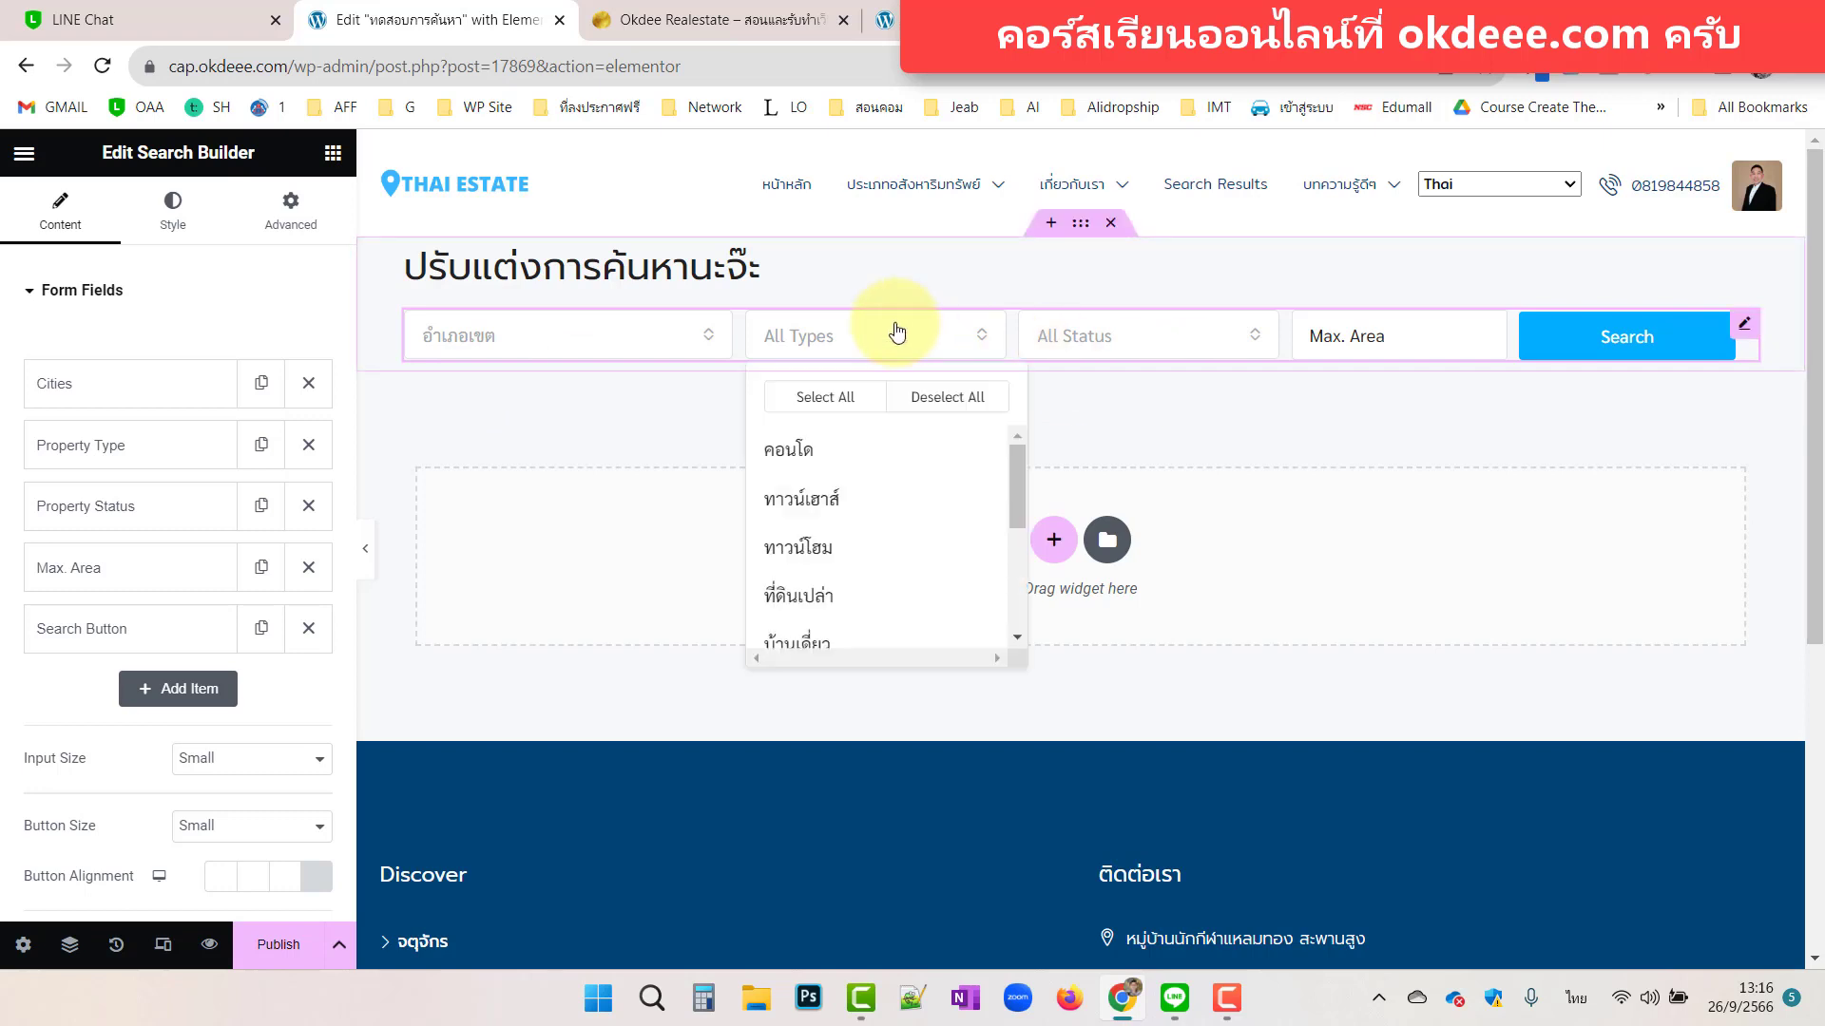
Try out an additional Keyword field at the end of the search form and remove it again.
{"action": "left_click", "coordinate": [1077, 334]}
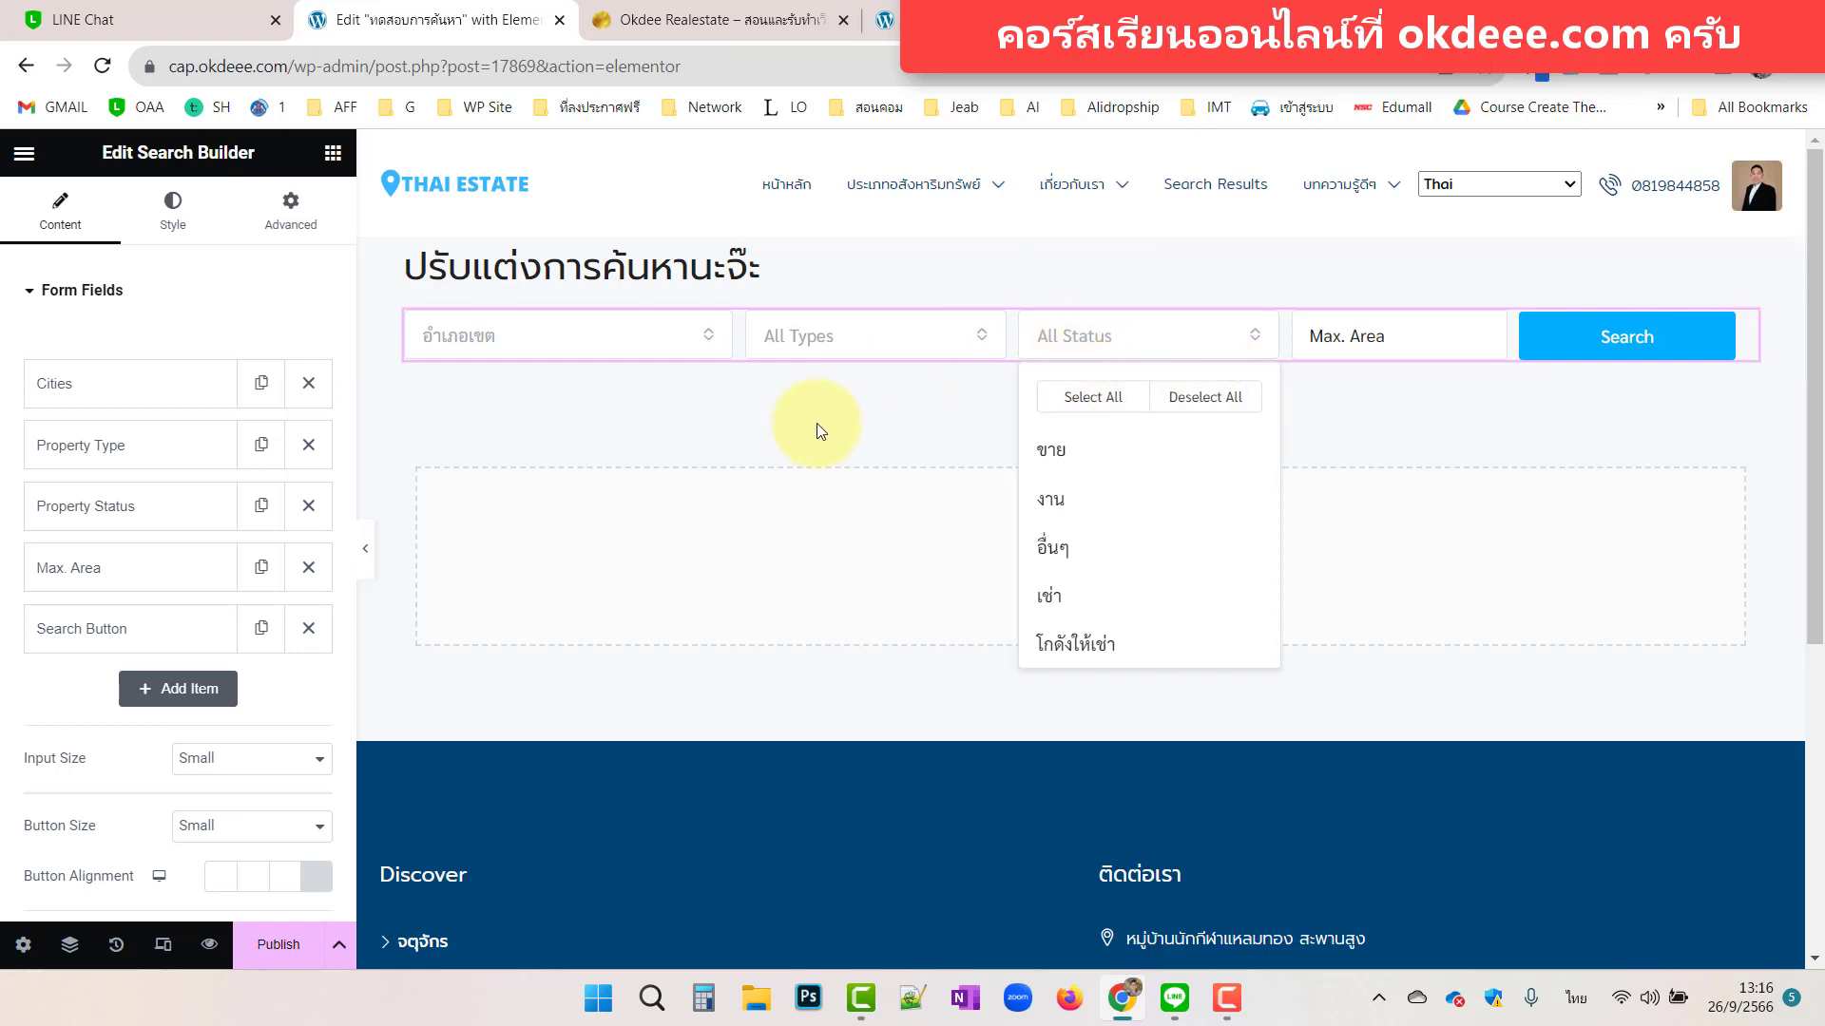
{"action": "left_click", "coordinate": [187, 692]}
{"action": "scroll", "coordinate": [180, 692], "scroll_direction": "down", "scroll_amount": 3}
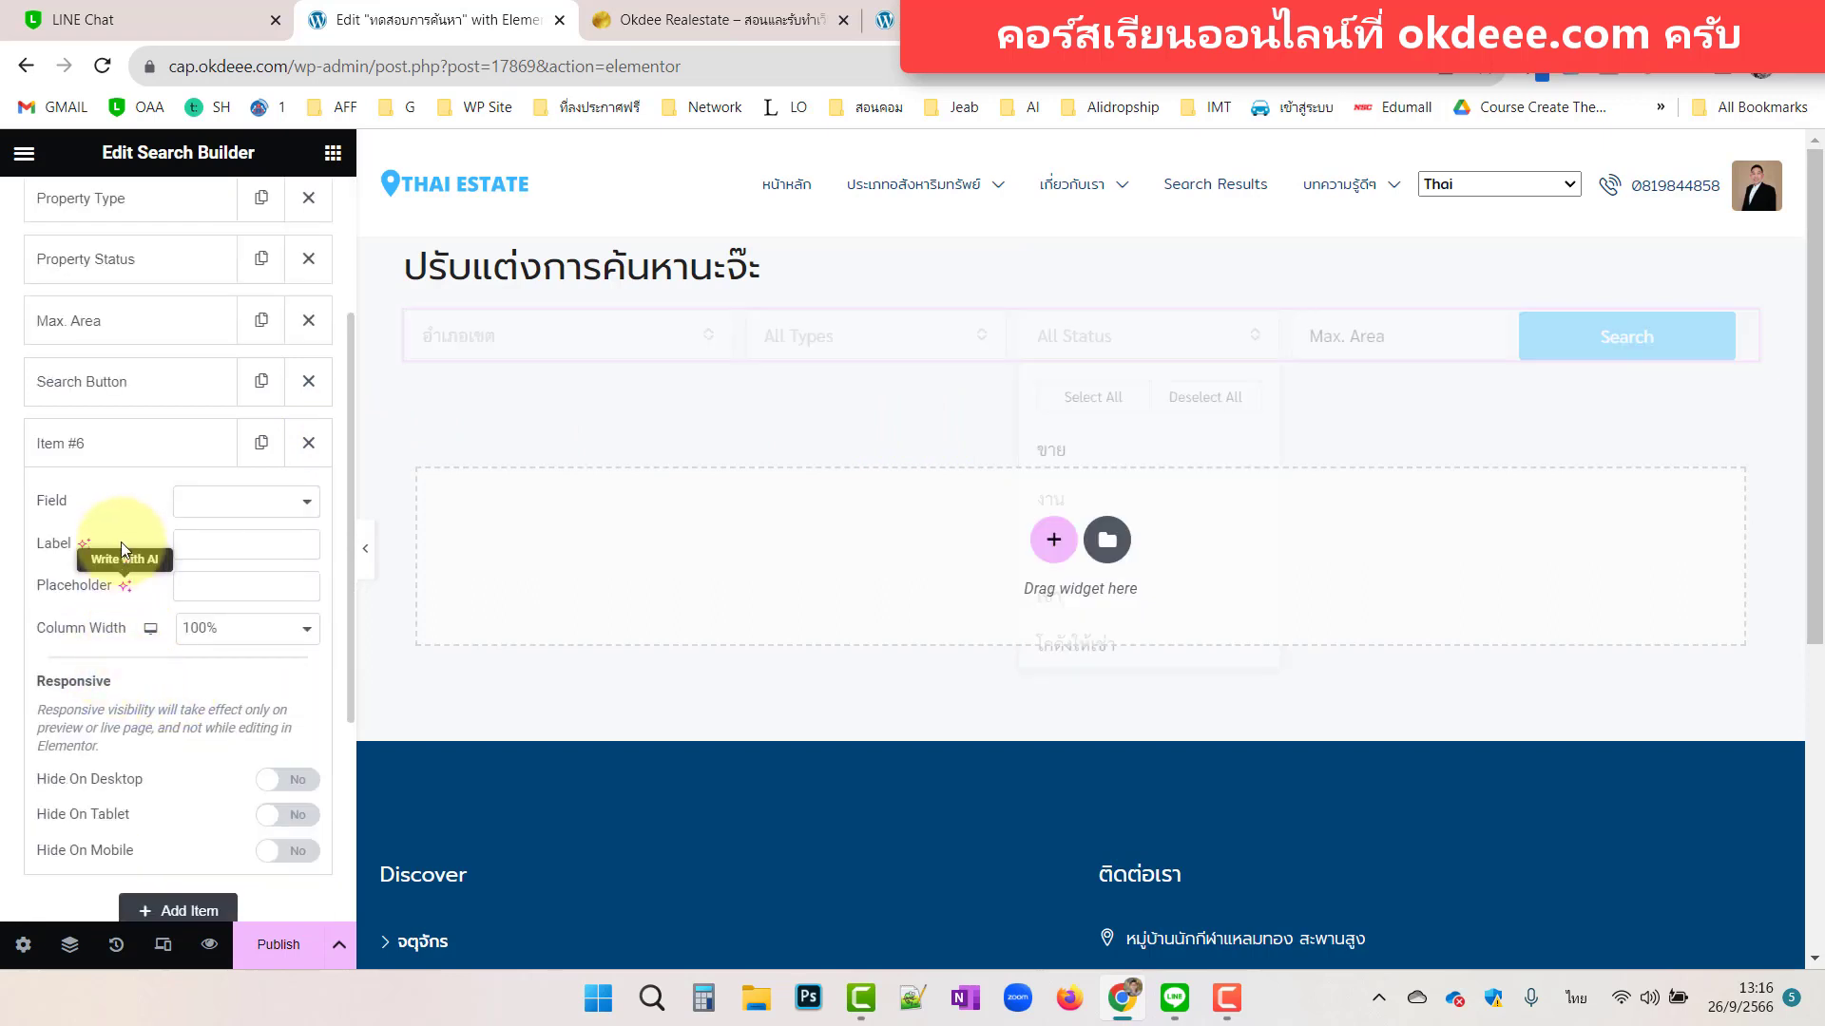
{"action": "left_click", "coordinate": [293, 506]}
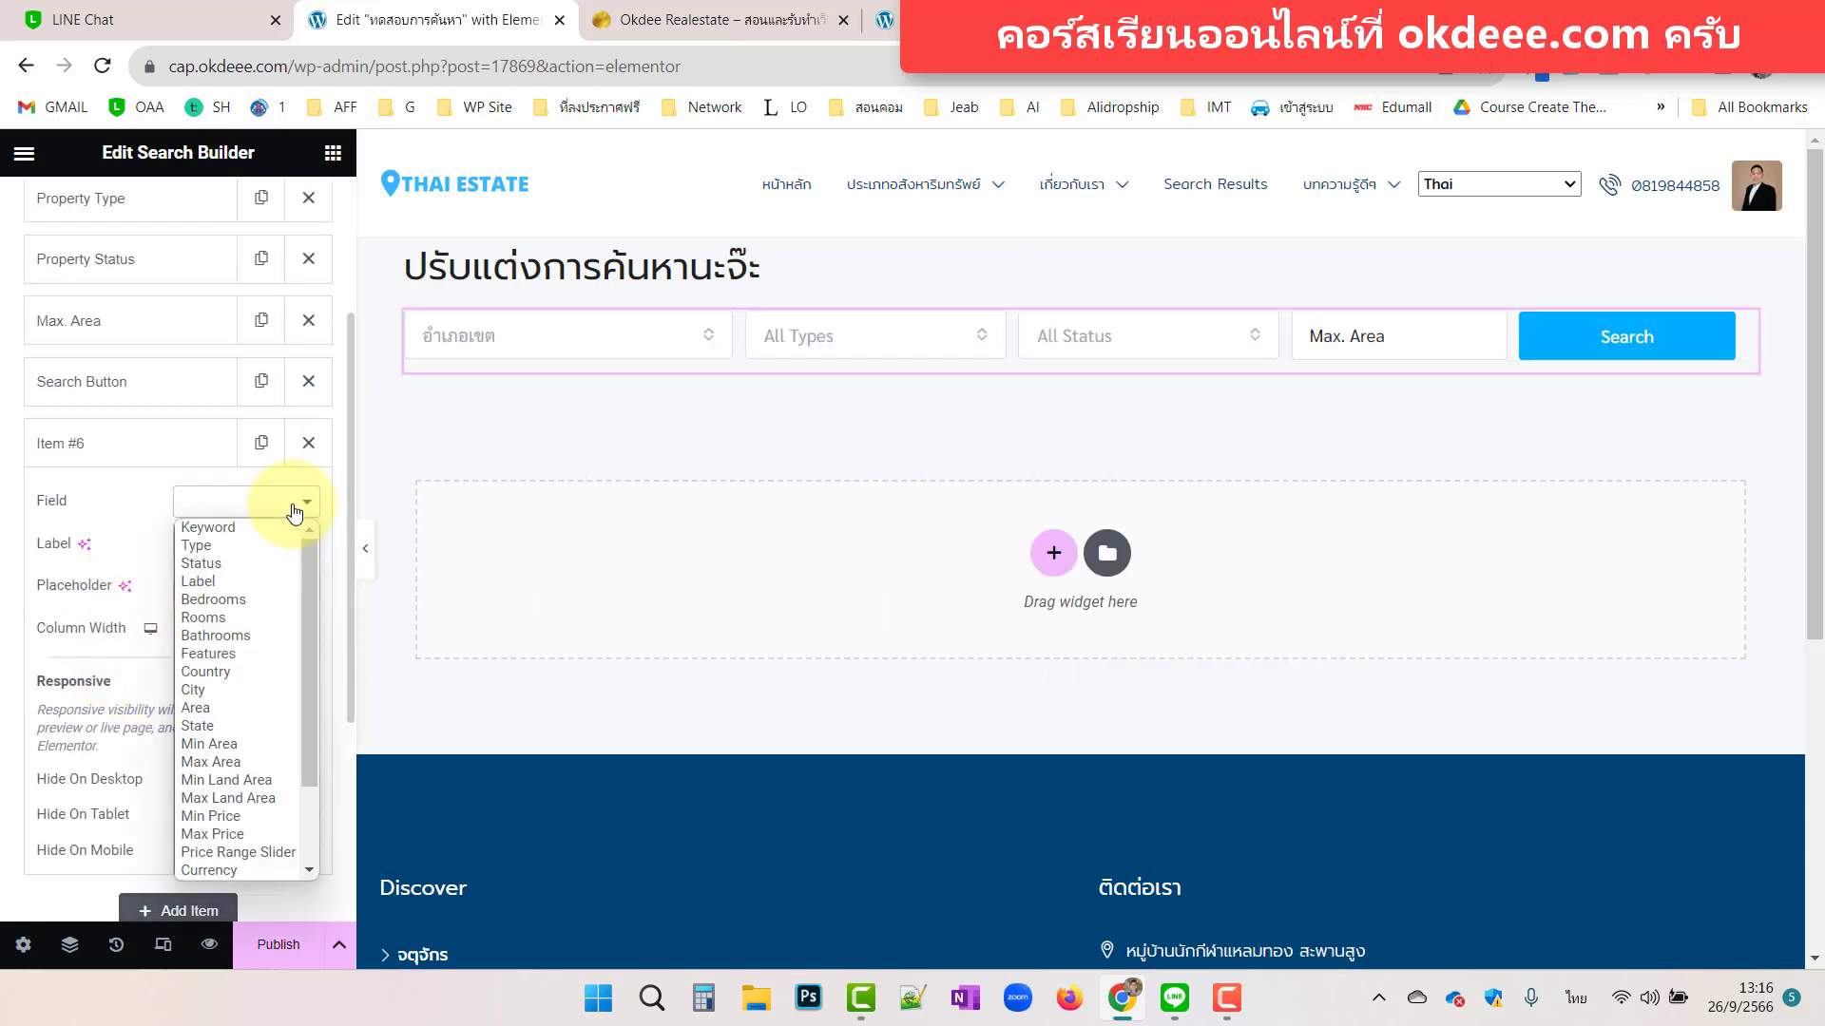
{"action": "left_click", "coordinate": [239, 527]}
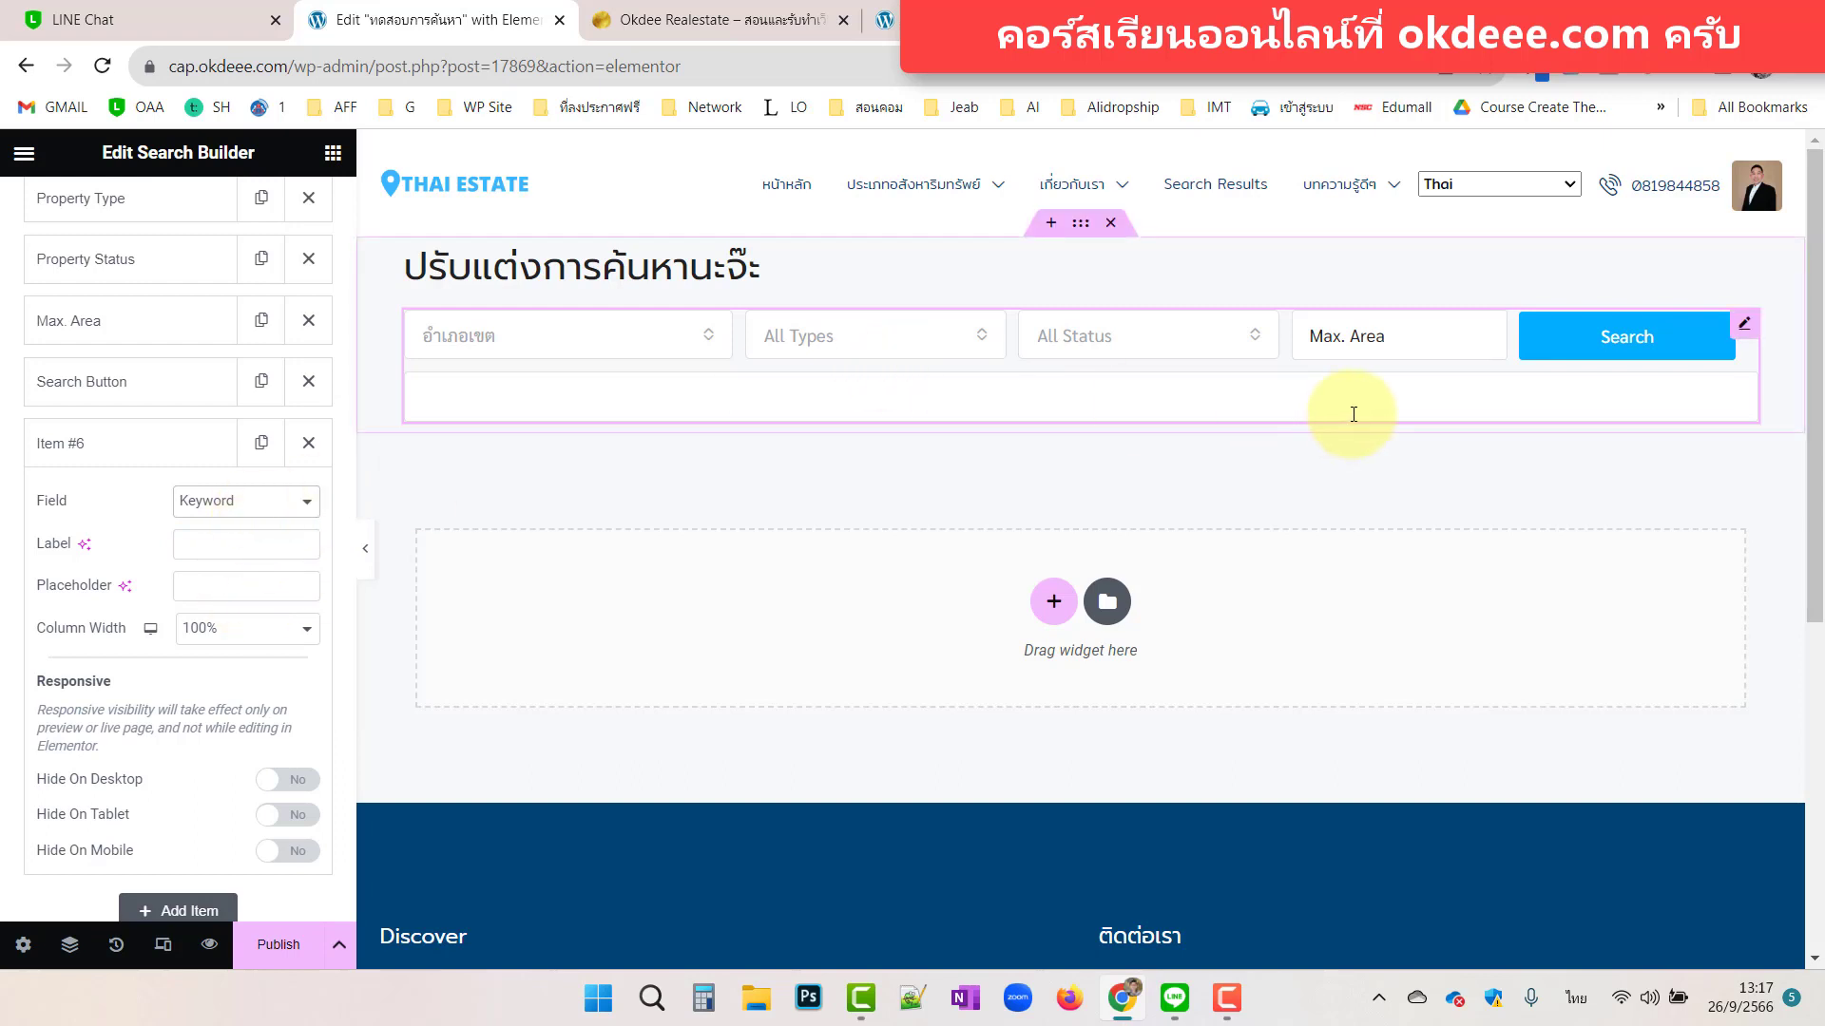
{"action": "left_click", "coordinate": [311, 445]}
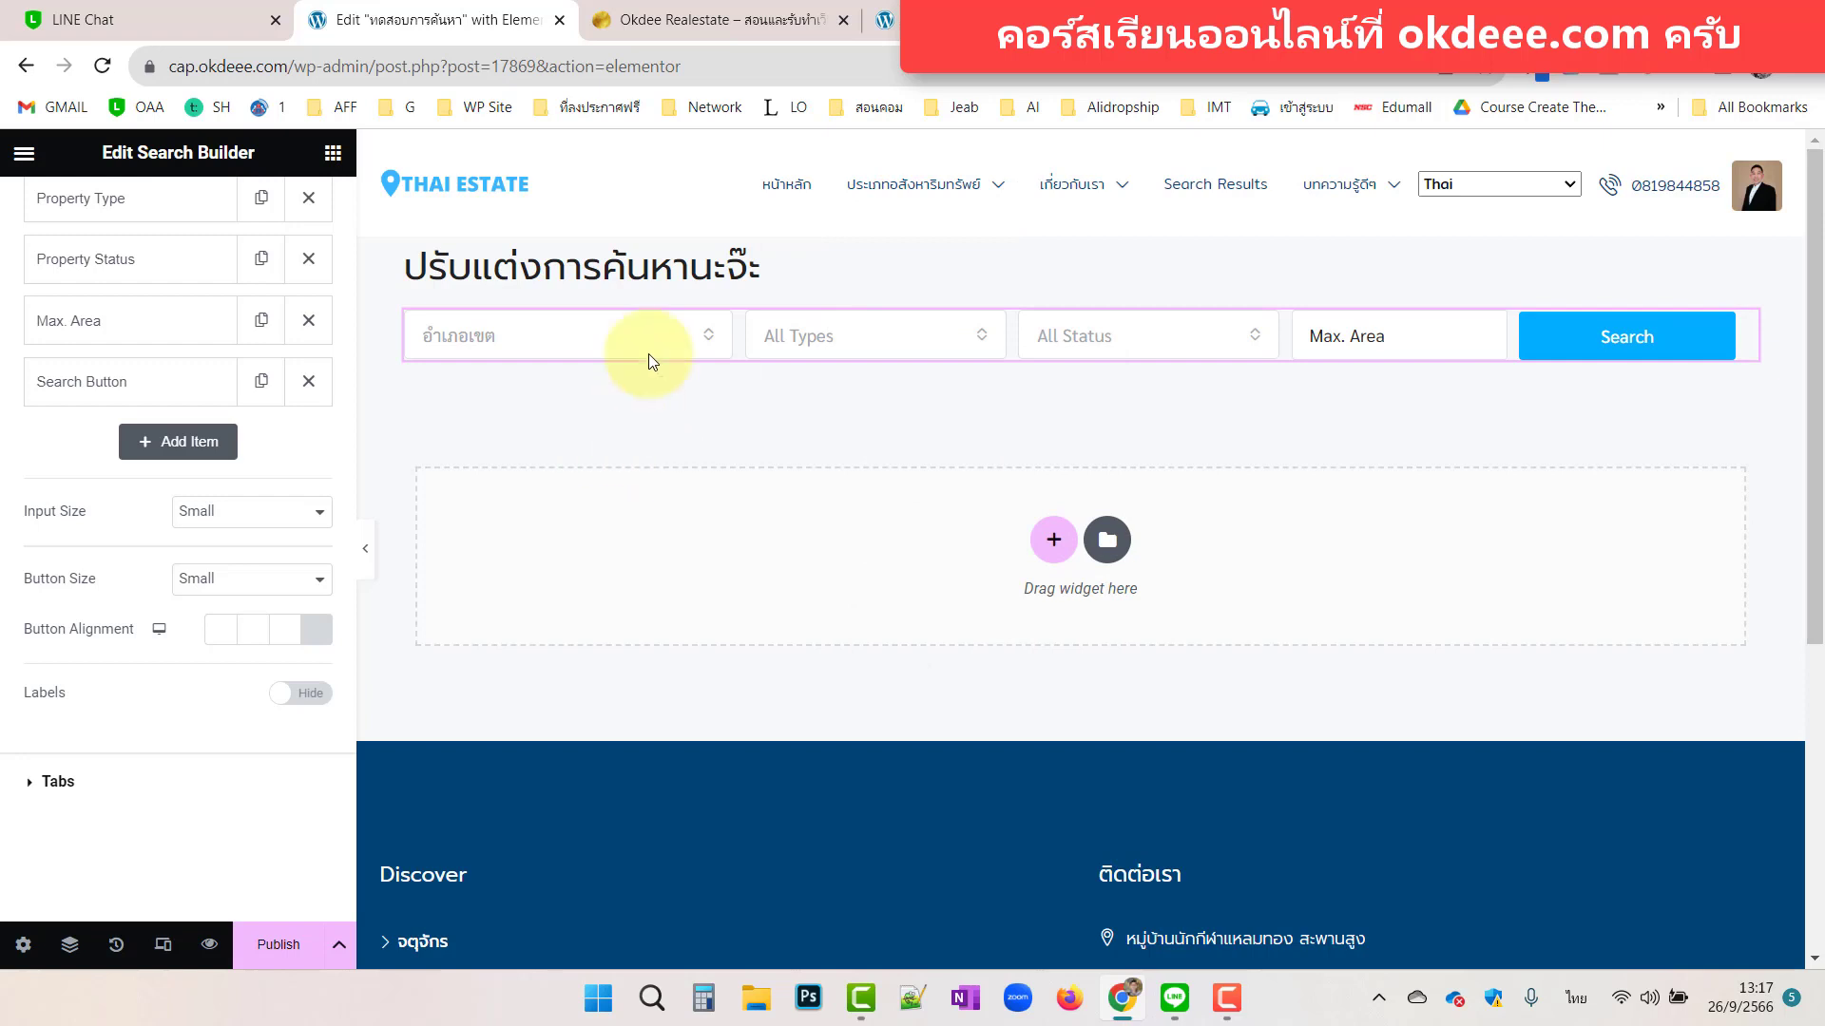
Switch to the site's live home page and examine the layout of its property search form.
{"action": "left_click", "coordinate": [730, 19]}
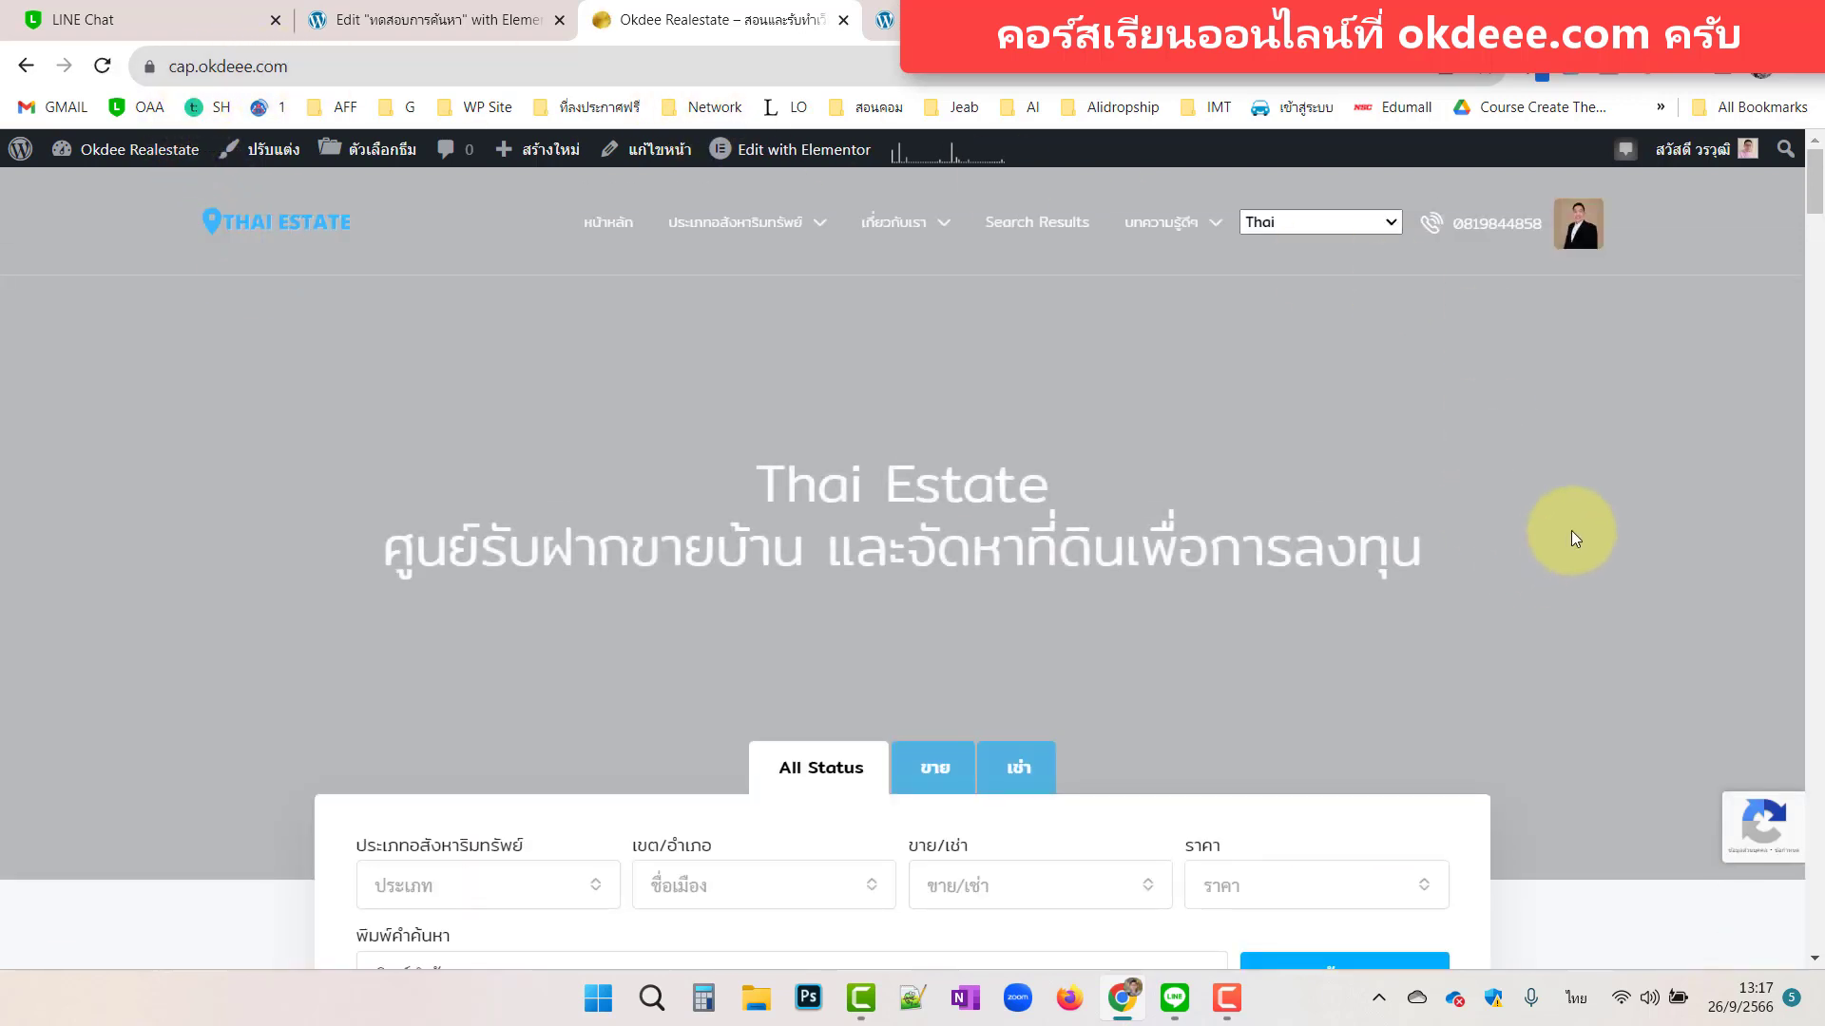
{"action": "scroll", "coordinate": [1572, 538], "scroll_direction": "down", "scroll_amount": 4}
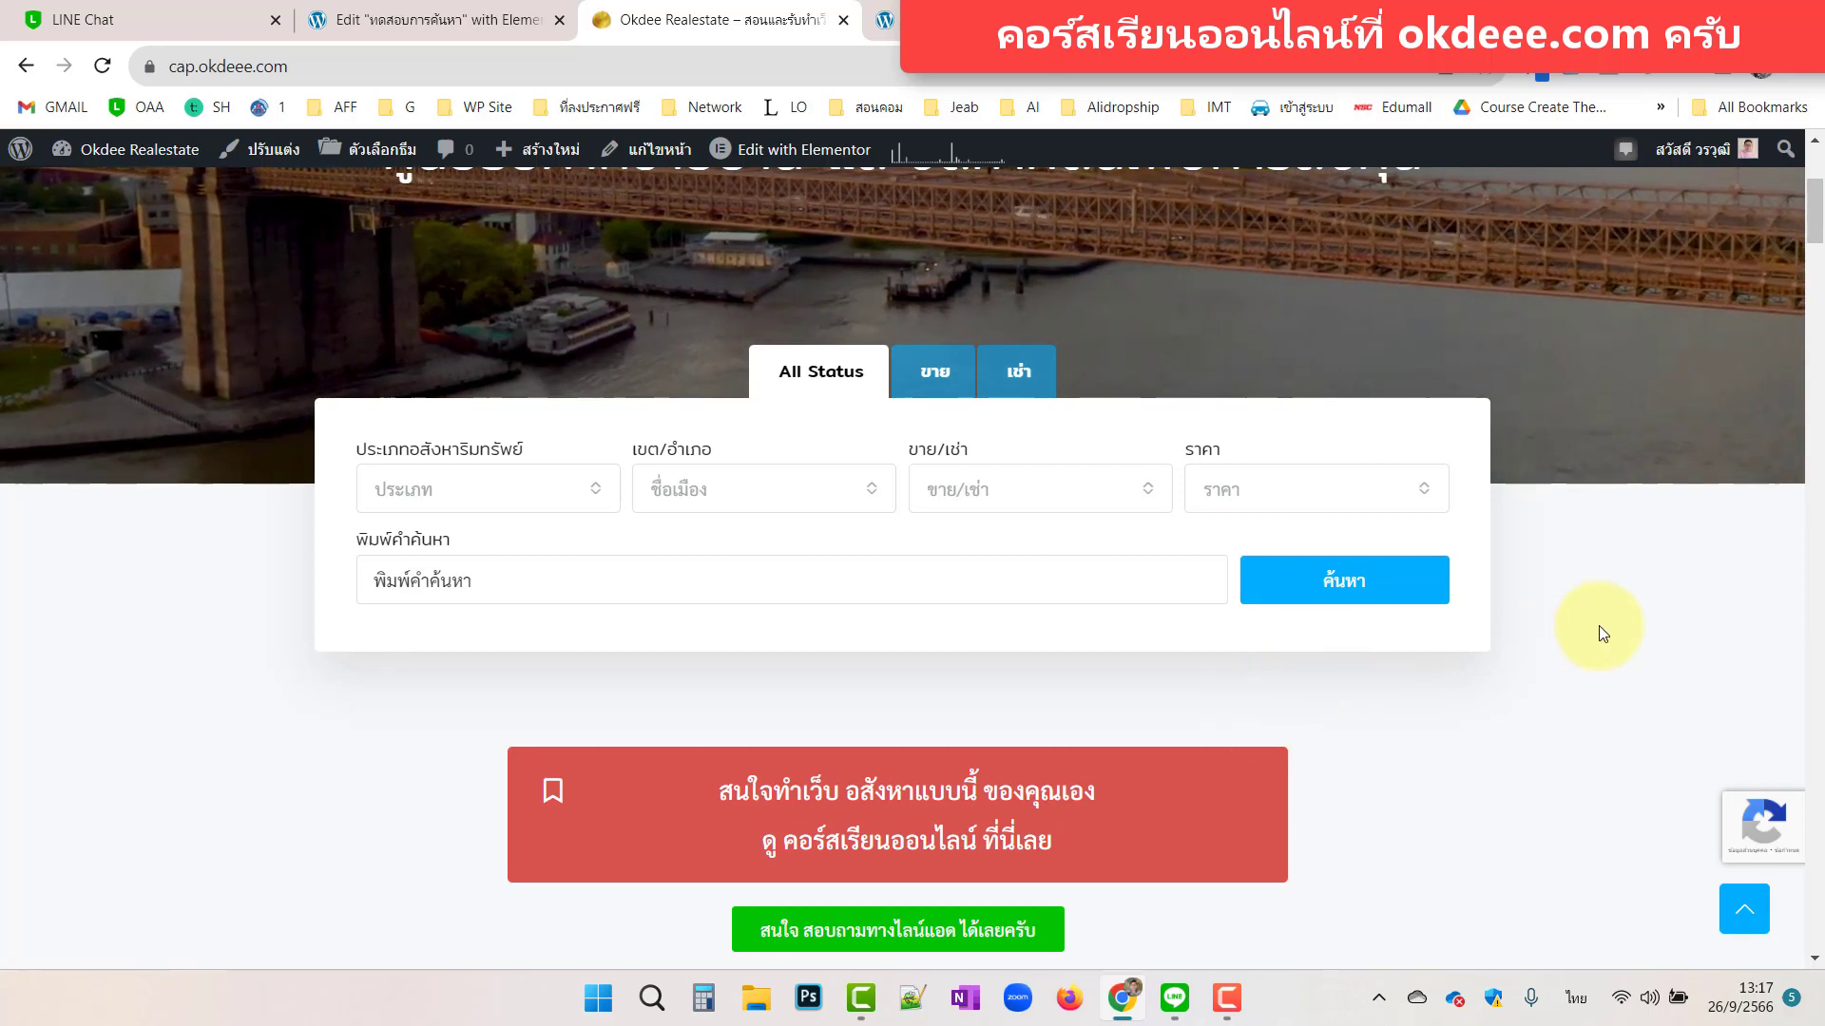
{"action": "scroll", "coordinate": [1661, 625], "scroll_direction": "up", "scroll_amount": 4}
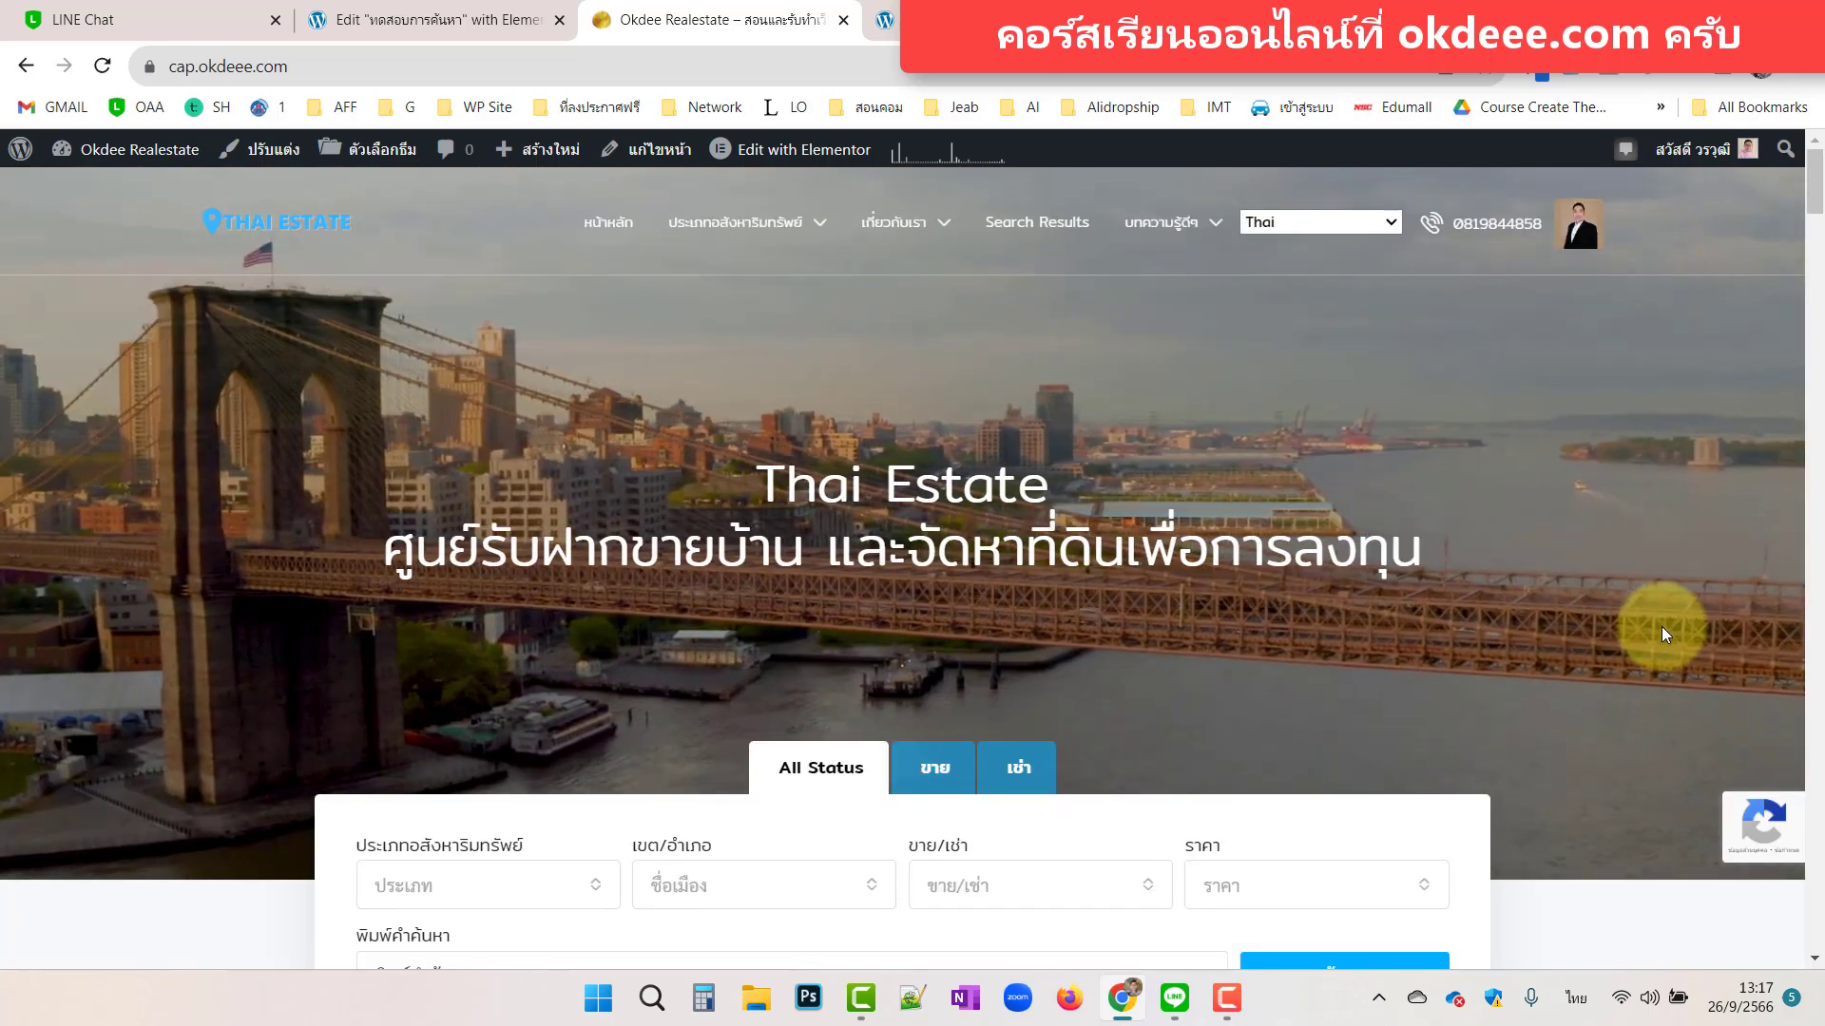